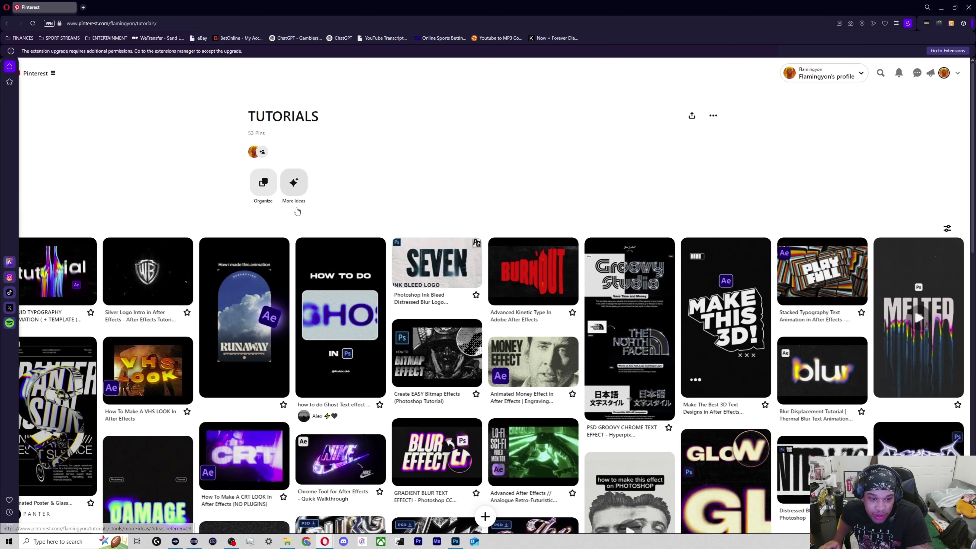
scroll(335, 342, "down", 5)
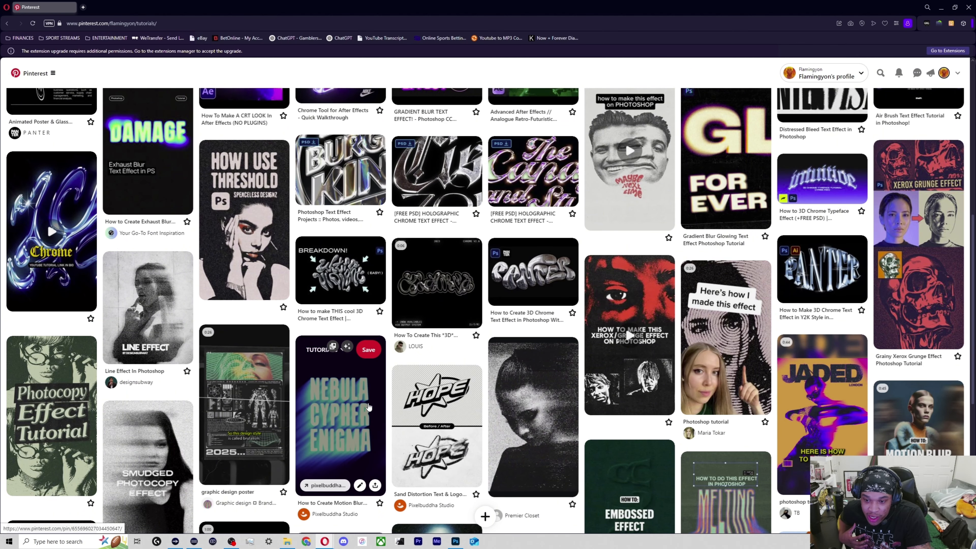
Browse the TUTORIALS board for a chrome text effect and open the source video of the "How to Create 3D Chrome Text Effect in Photoshop" pin.
scroll(389, 332, "up", 9)
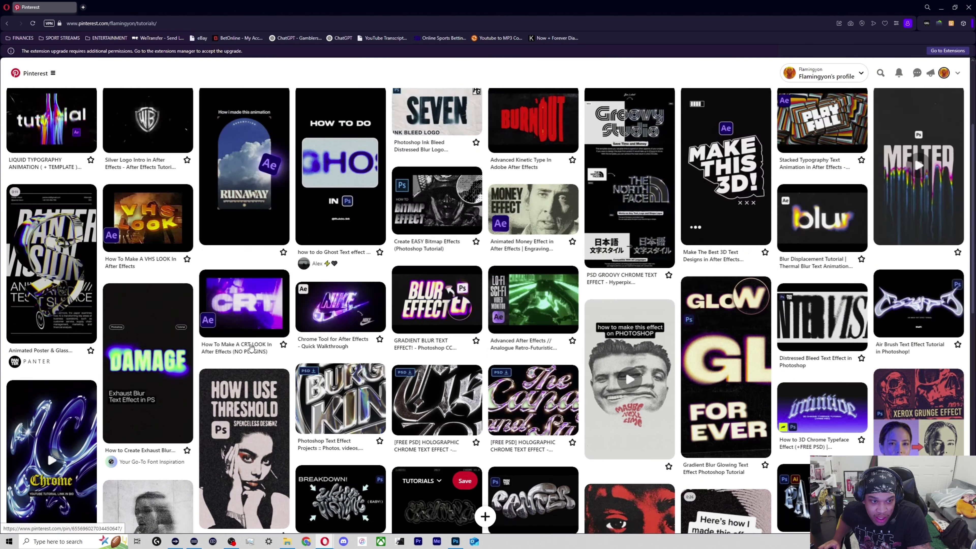
scroll(280, 321, "down", 1)
scroll(279, 321, "down", 9)
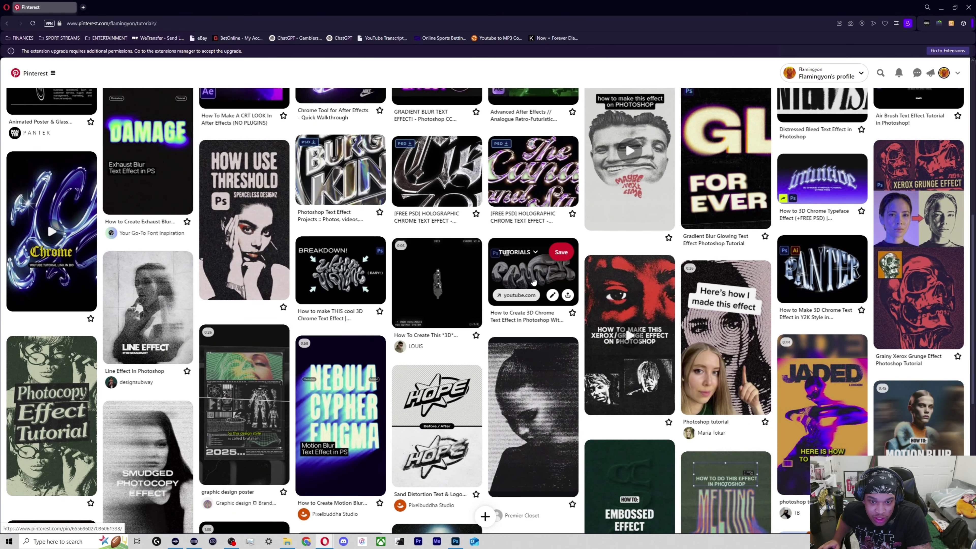
left_click(534, 282)
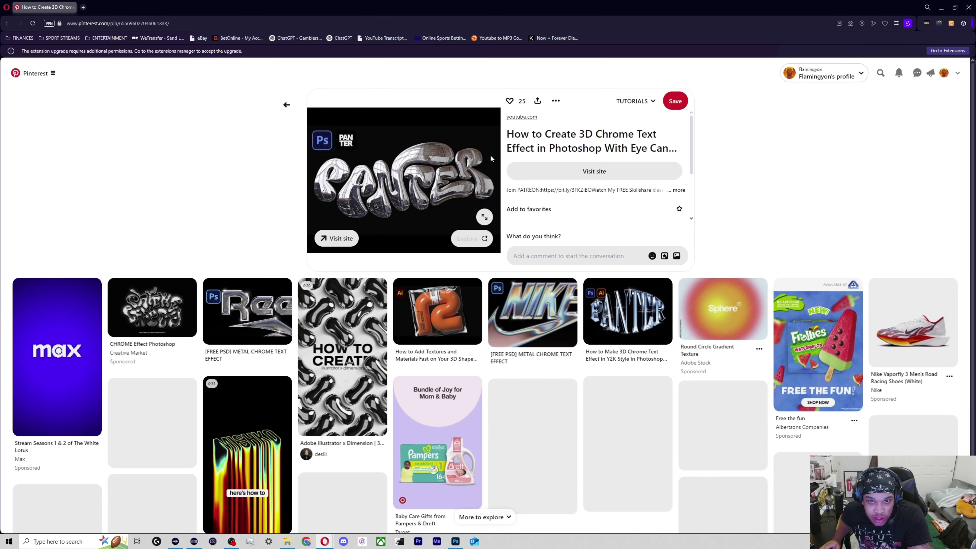
left_click(522, 117)
left_click_drag(214, 3, 975, 93)
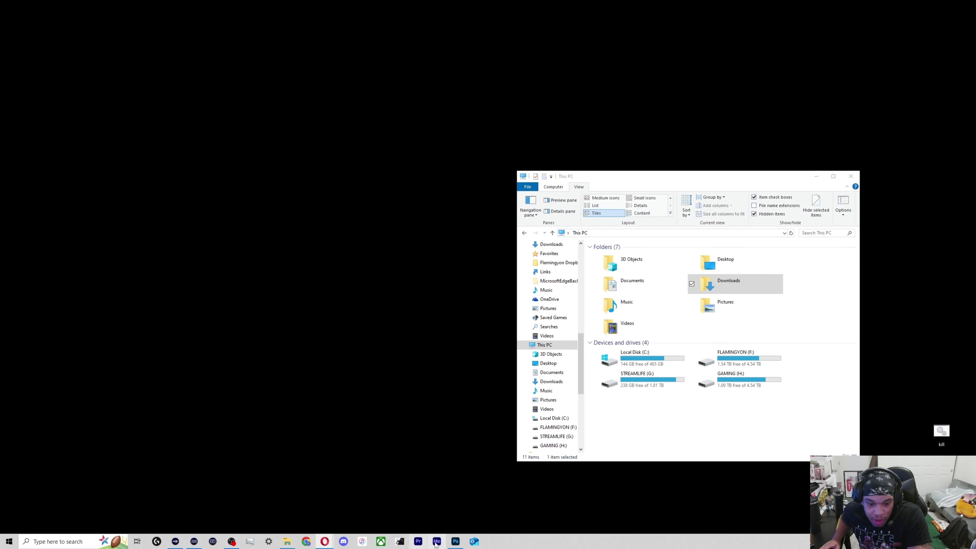
Switch to Photoshop and create a new 2100 x 2100 px document at 300 ppi from the recent custom preset.
left_click(455, 542)
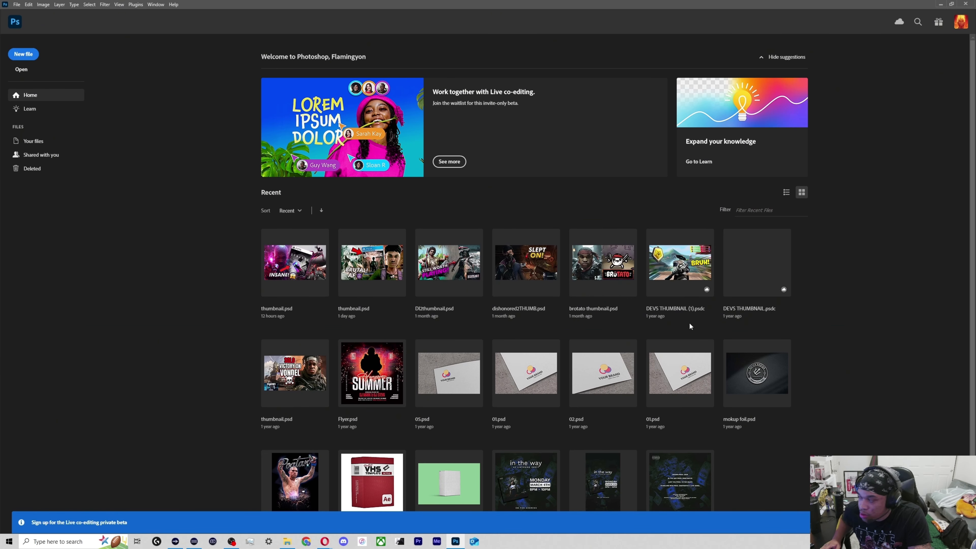
key("ctrl+n")
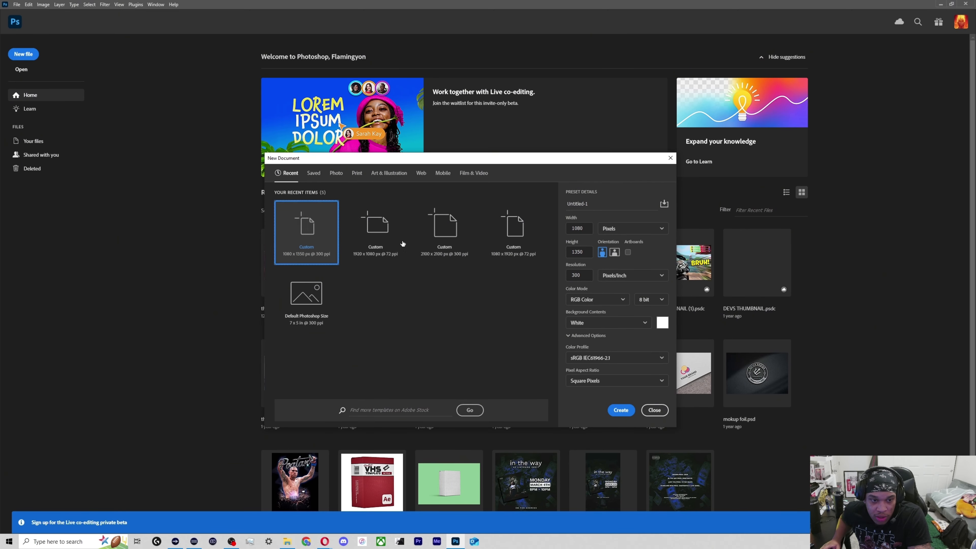
left_click(444, 232)
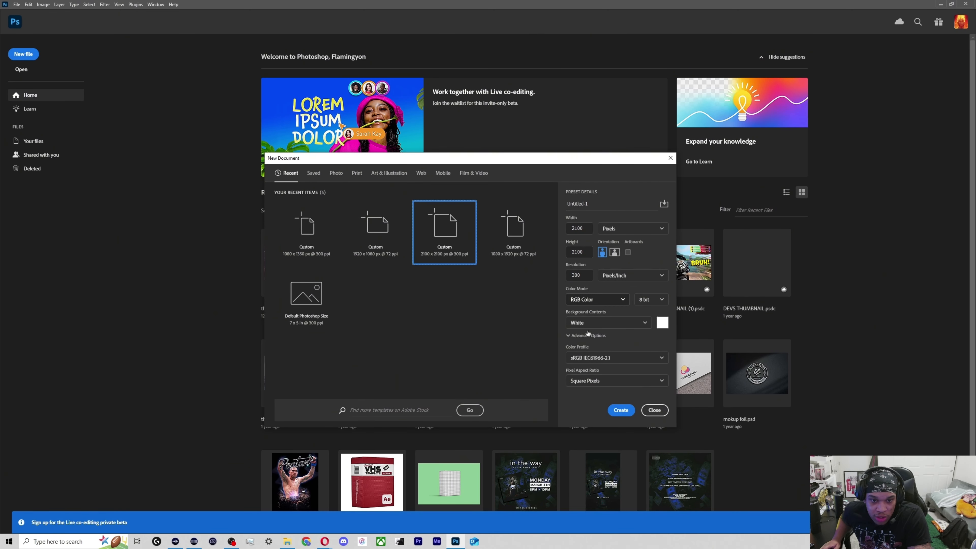
left_click(621, 411)
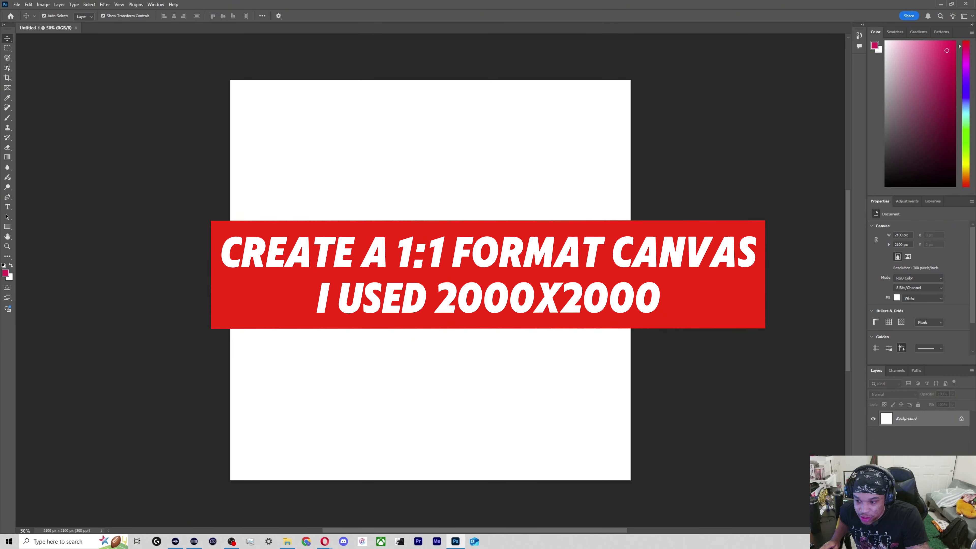
Add a black Solid Color fill layer above the white background and deselect it.
left_click(911, 530)
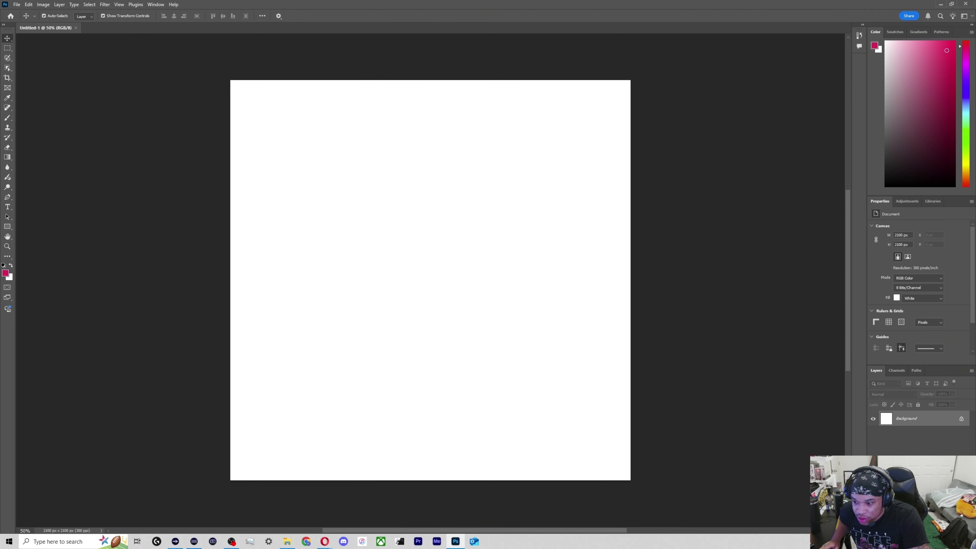
left_click(921, 530)
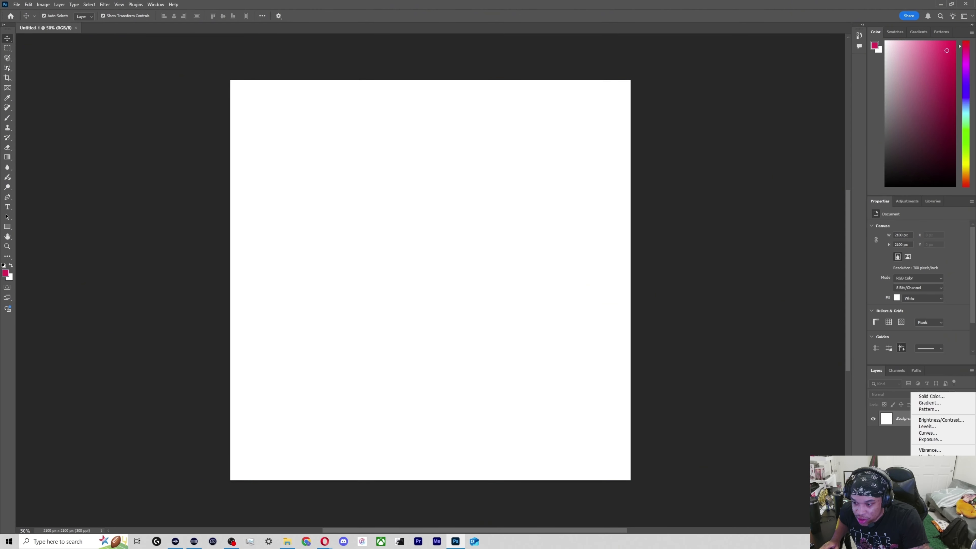
left_click(932, 397)
key("i")
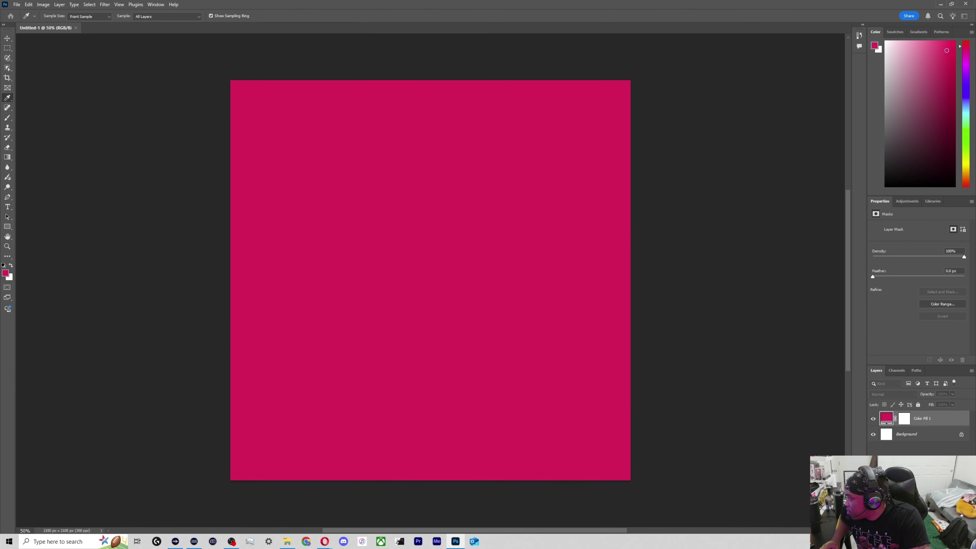
left_click_drag(439, 232, 470, 236)
left_click_drag(485, 284, 557, 394)
left_click(585, 243)
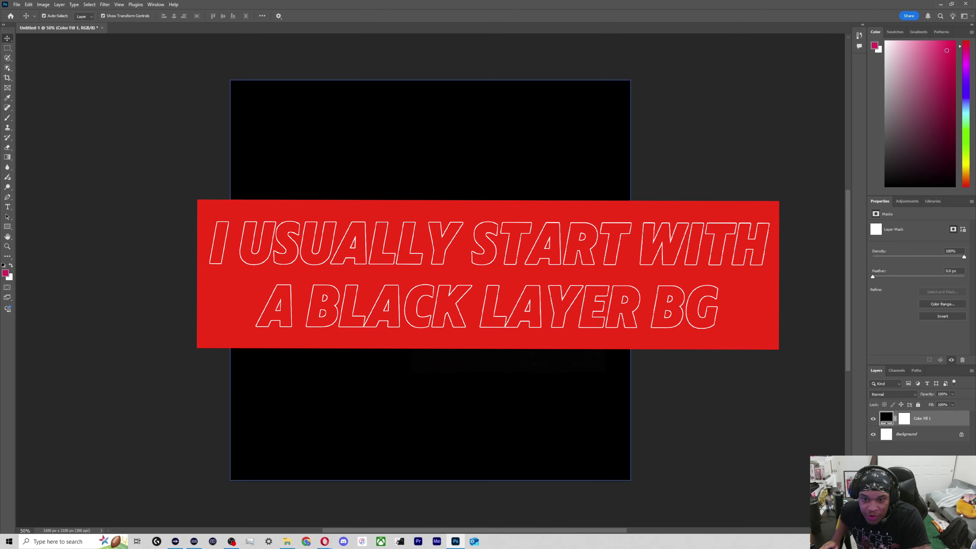
left_click(110, 252)
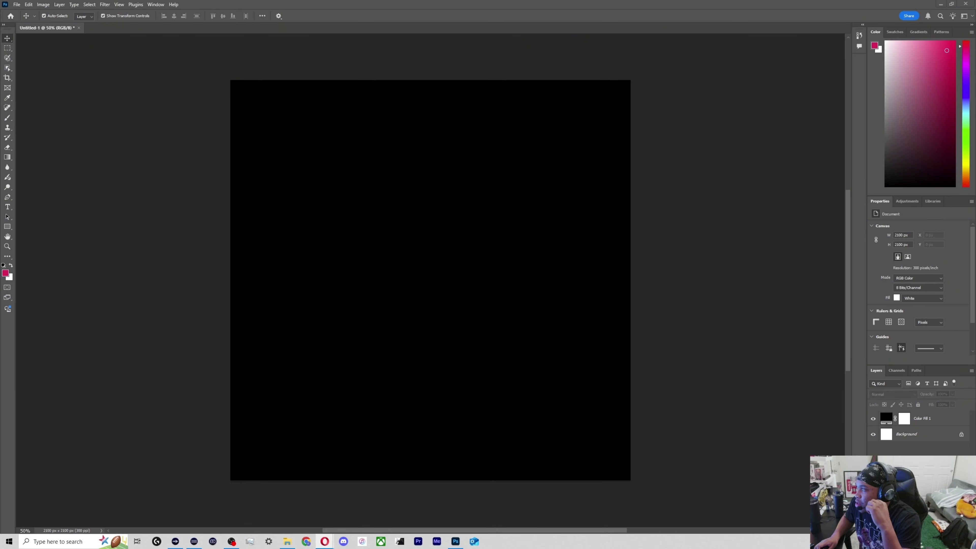
Switch to the browser window with dafont.com, maximize it and open the Groovy font category.
left_click_drag(400, 156, 400, 155)
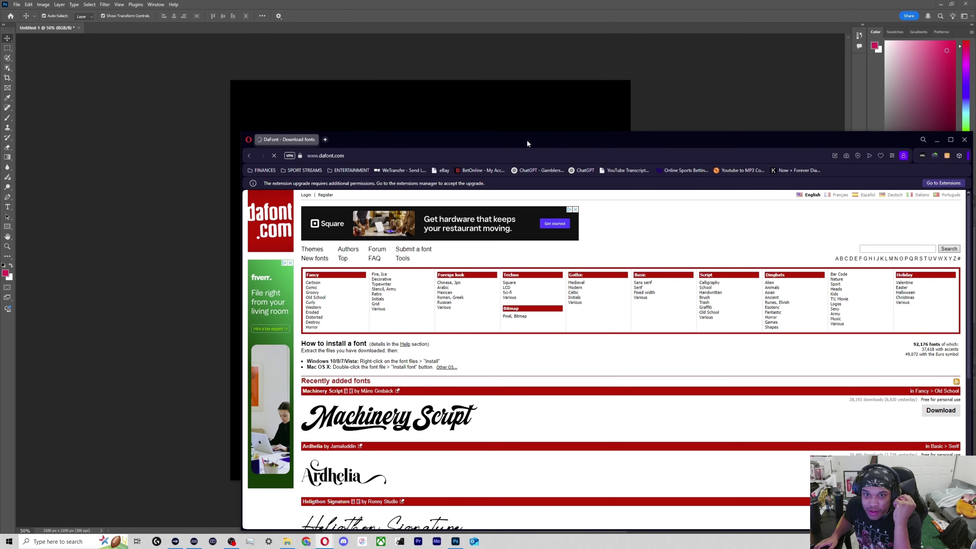
left_click_drag(526, 141, 472, 1)
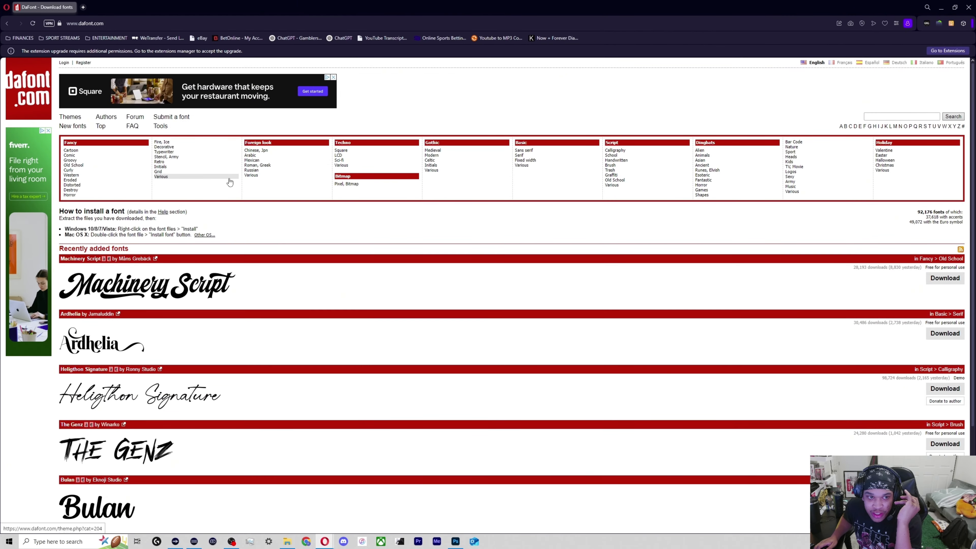
left_click(70, 160)
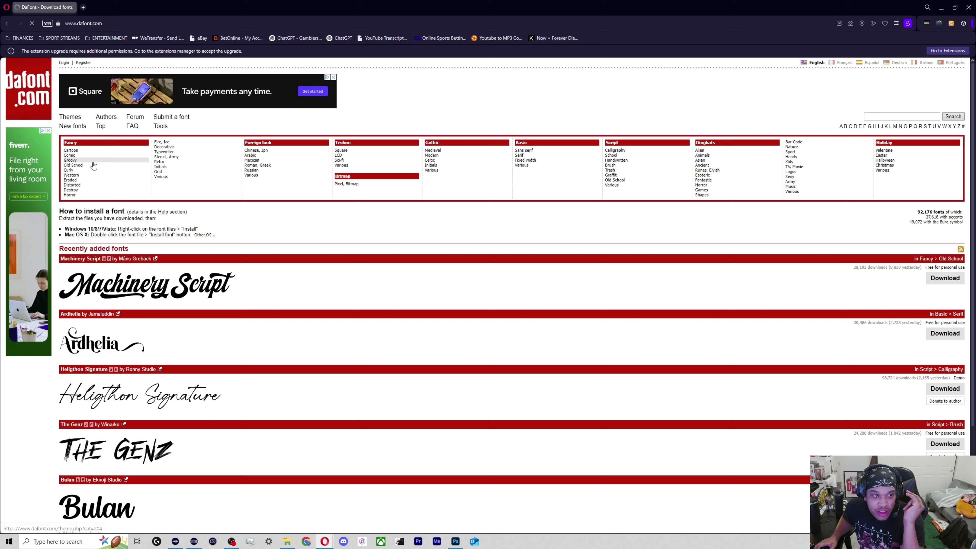
Preview the Groovy fonts with the sample text "Squabble Up".
left_click(100, 241)
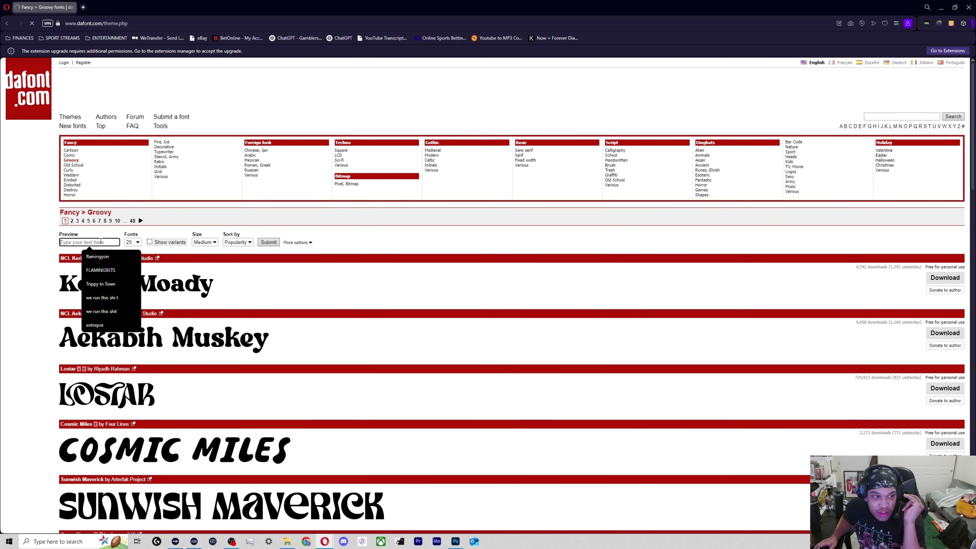
type("S")
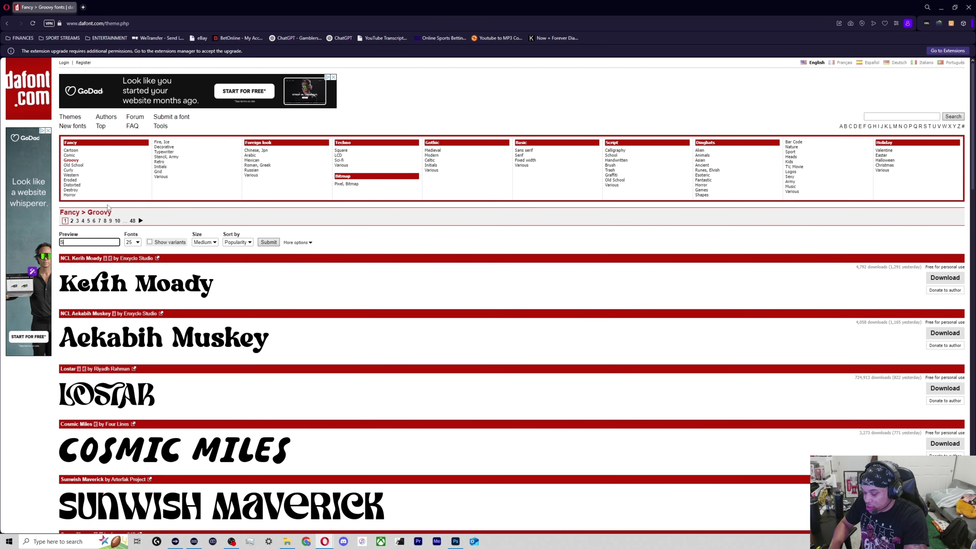
type("quab")
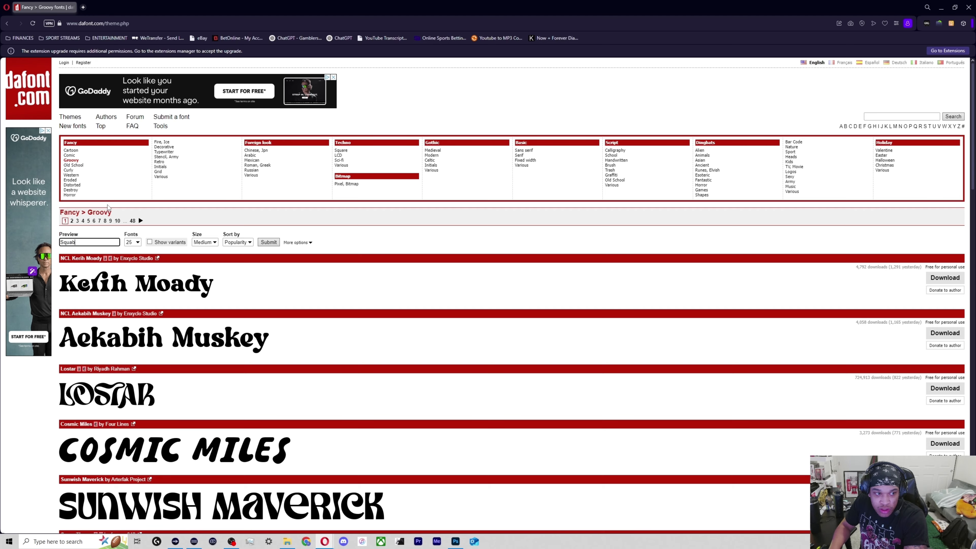
type("ble ")
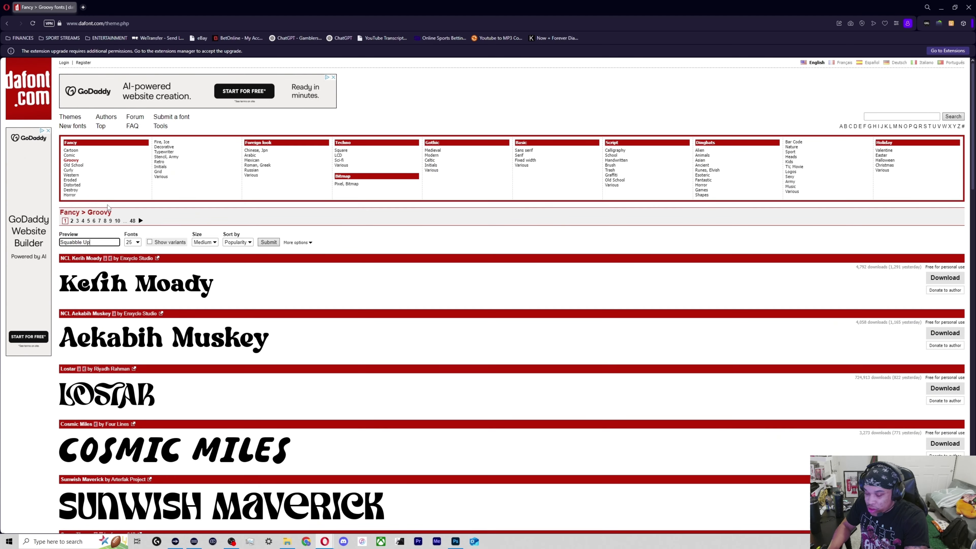
type("Up")
key("Return")
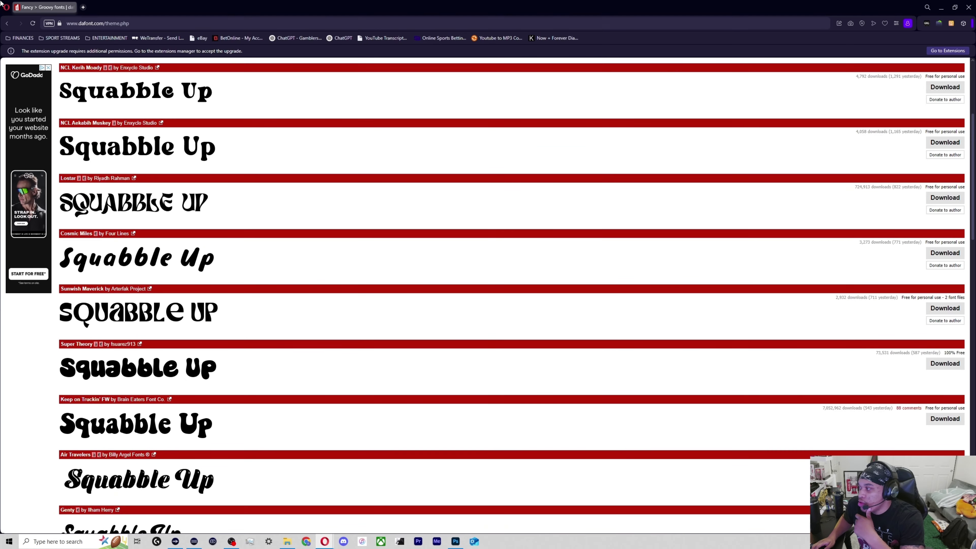
Search the web for "squabble ip" in a new tab, then close that tab to return to the font list.
left_click(83, 7)
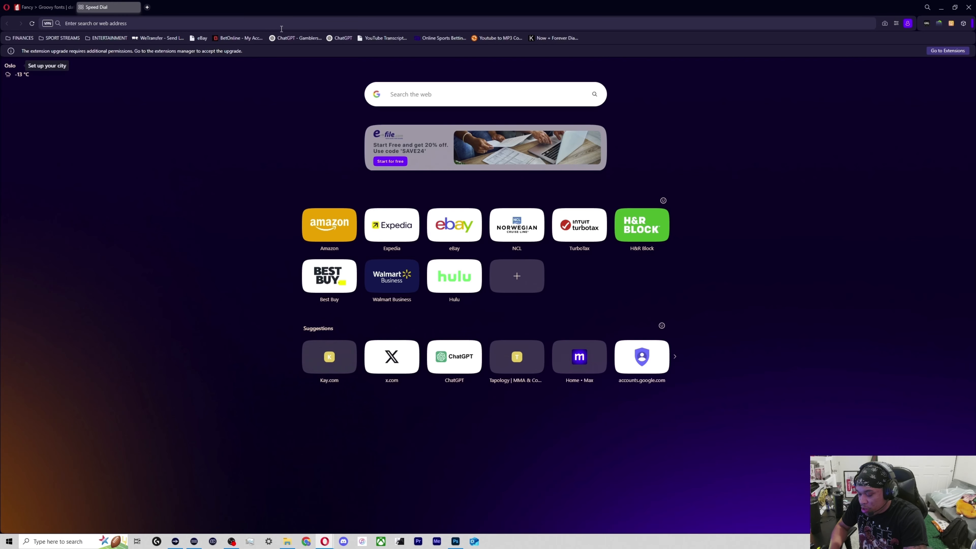
type("squabble\\")
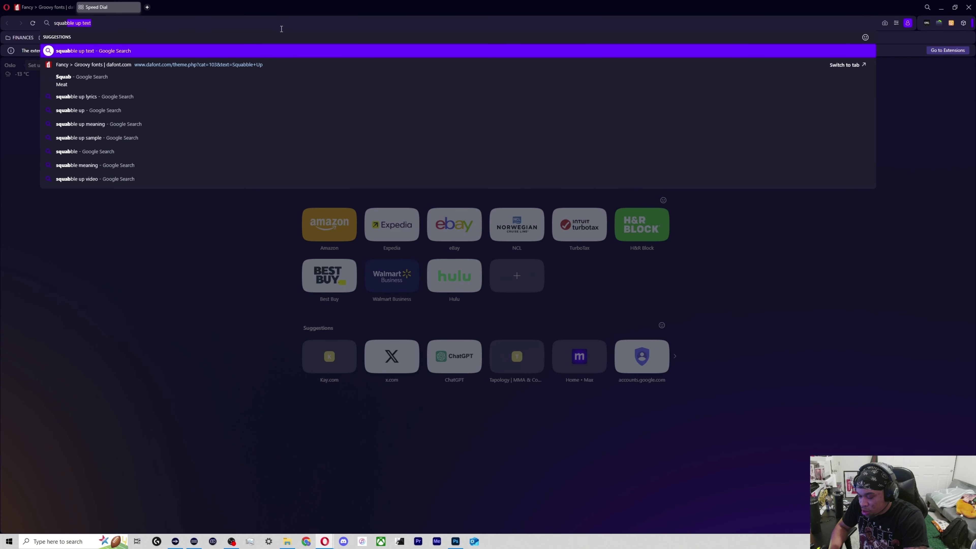
key("Return")
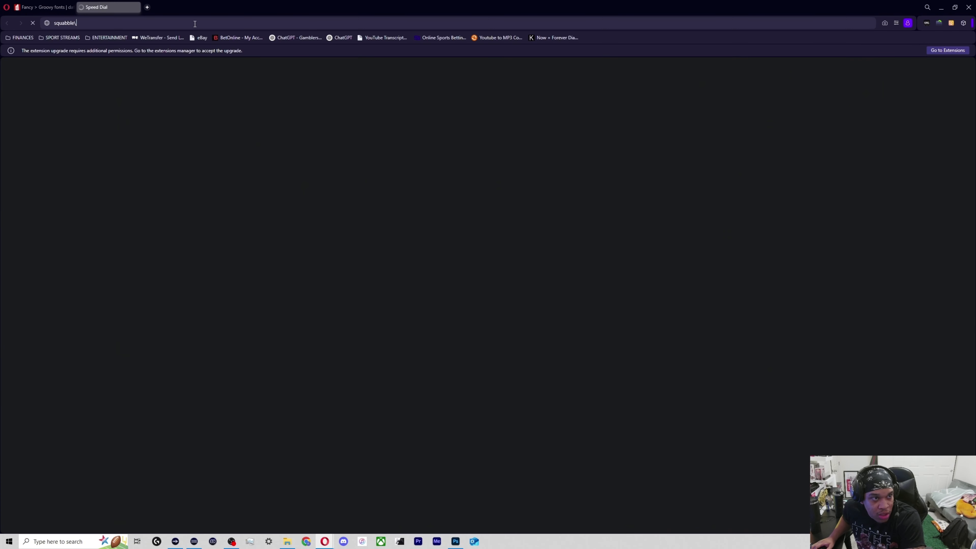
key("Return")
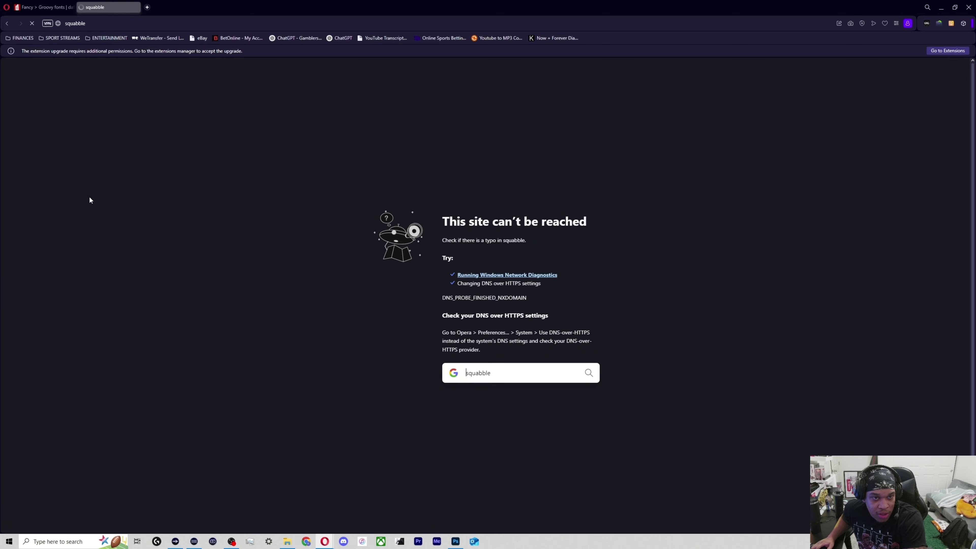
left_click(100, 25)
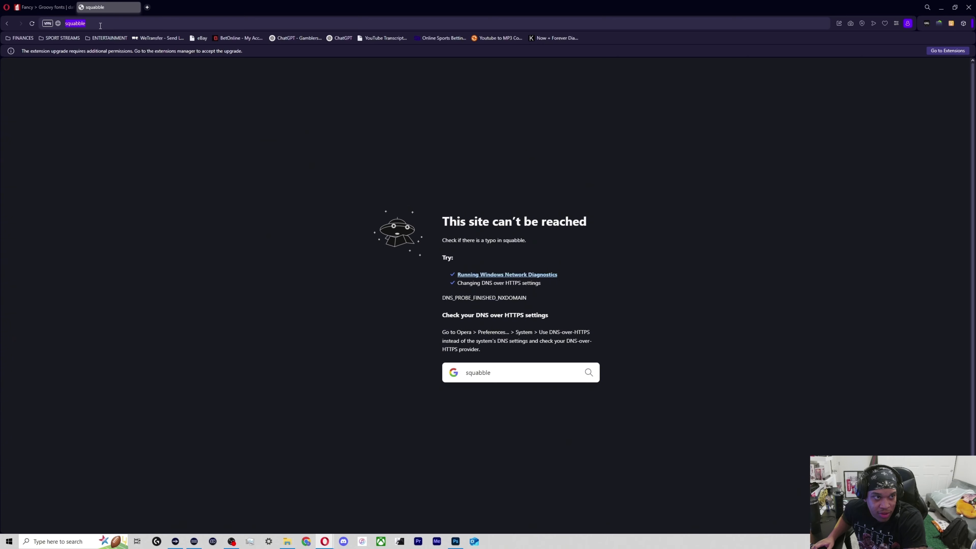
type("squa")
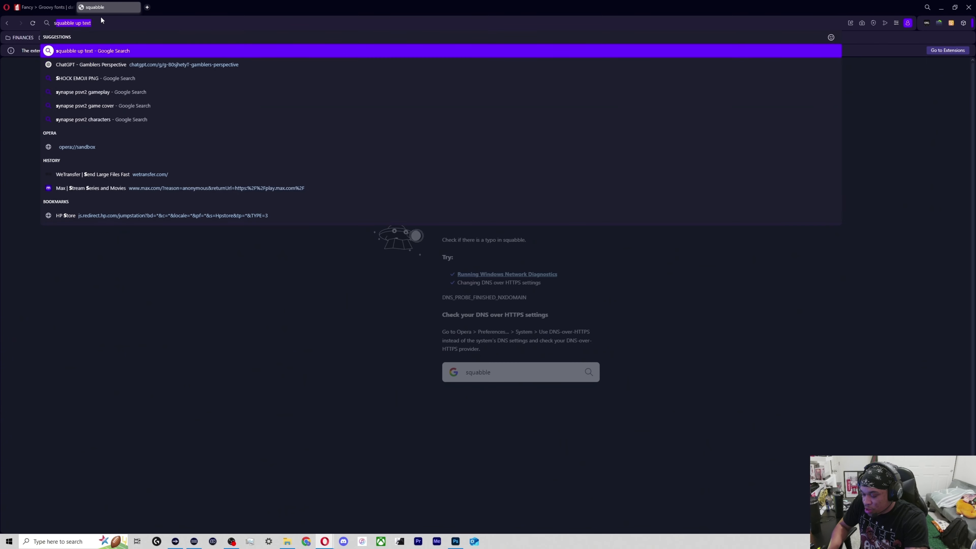
type("bble ip")
key("Return")
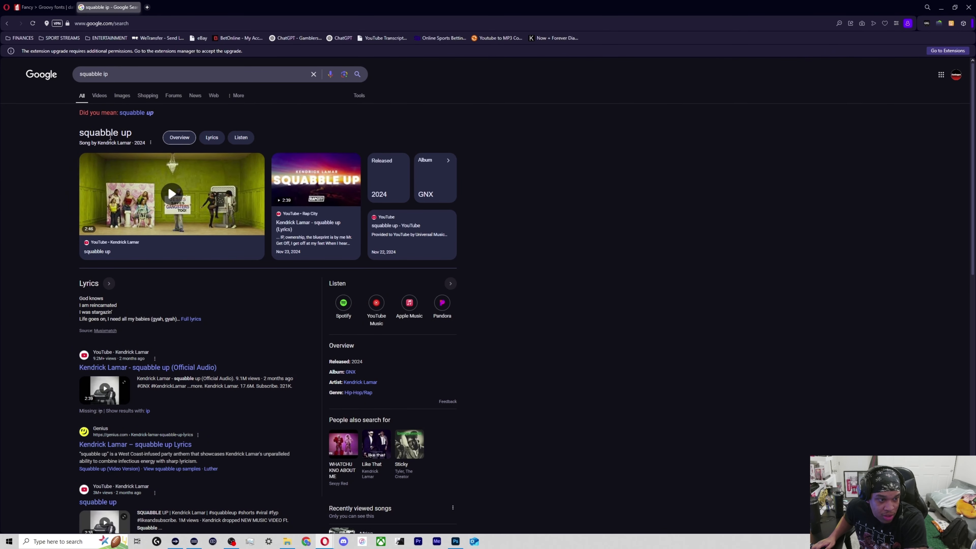
left_click(136, 7)
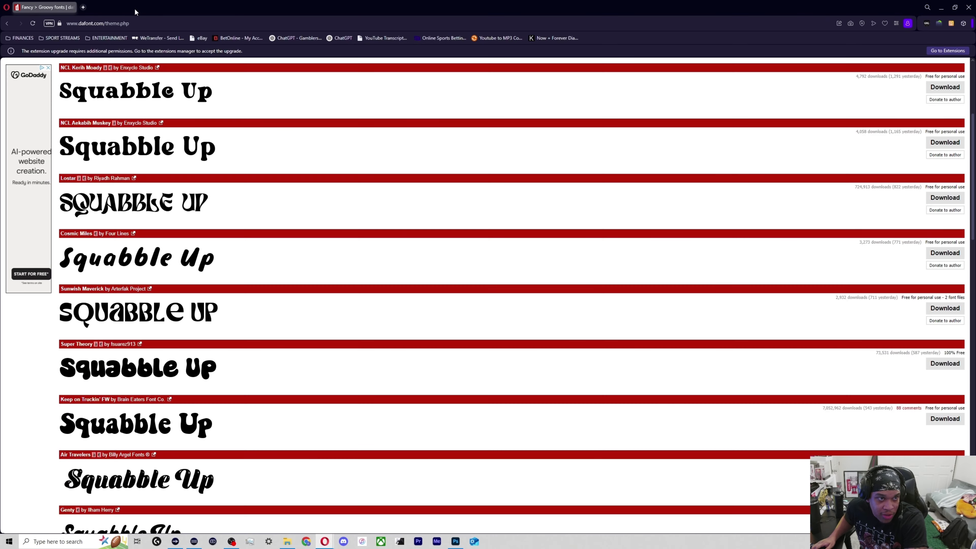
Examine the Groovy font previews of "Squabble Up" for a suitable typeface for the chrome text.
scroll(128, 347, "down", 10)
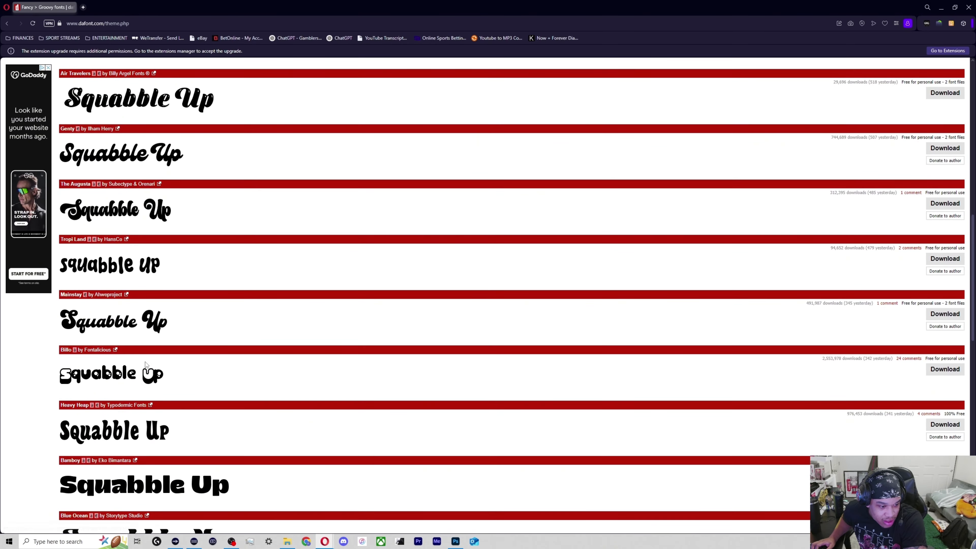
scroll(131, 343, "down", 8)
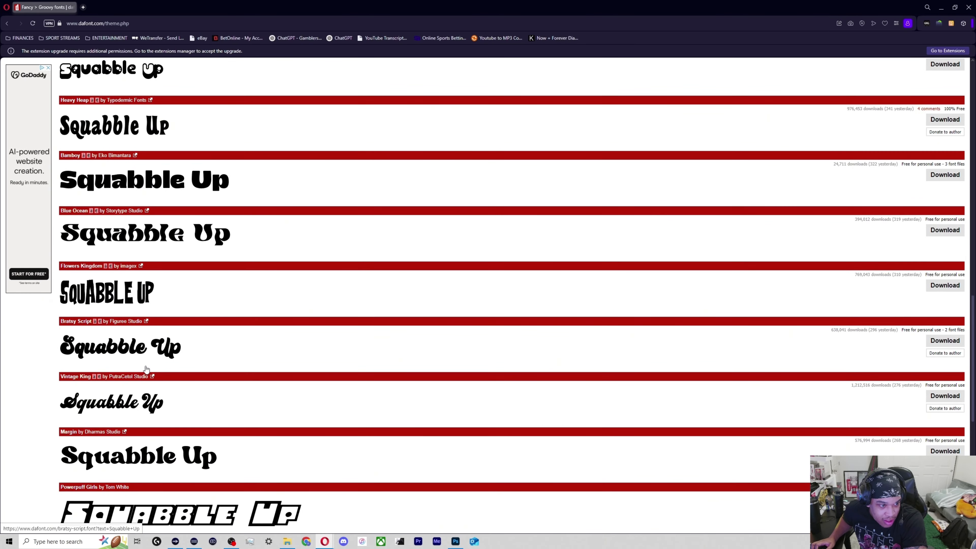
scroll(141, 377, "down", 2)
scroll(141, 377, "down", 8)
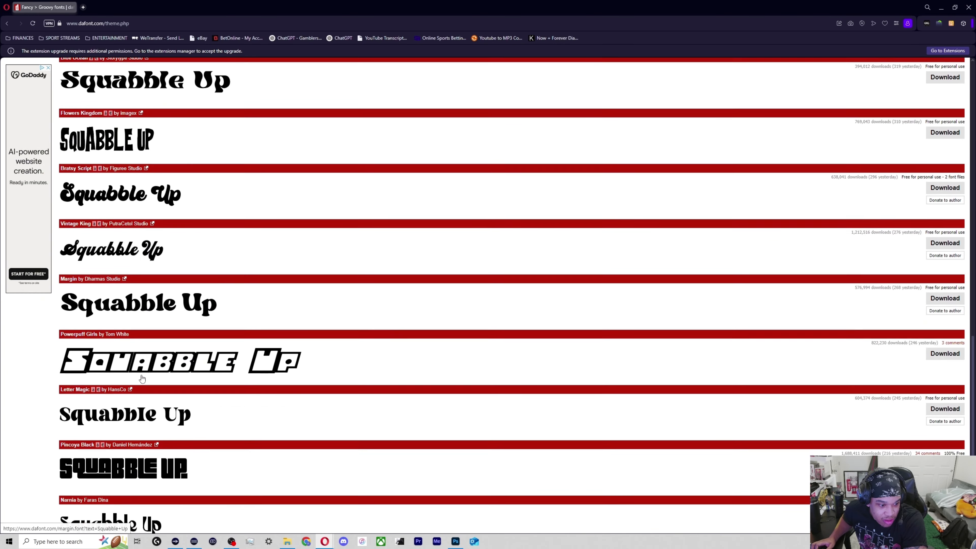
scroll(138, 385, "up", 2)
scroll(142, 377, "up", 20)
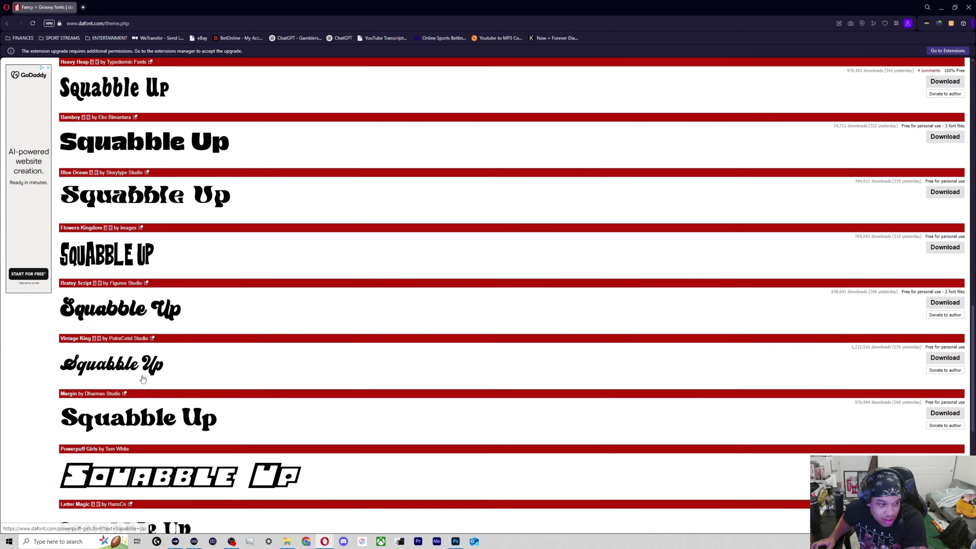
scroll(143, 376, "up", 3)
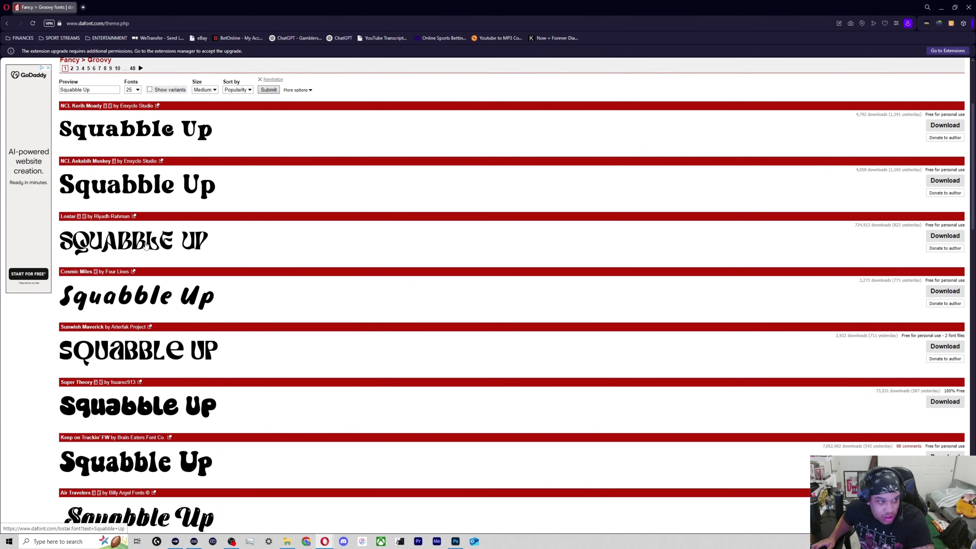
Download lostar.zip from the Lostar font's page, opened in a new tab, and show the file in its folder.
middle_click(145, 246)
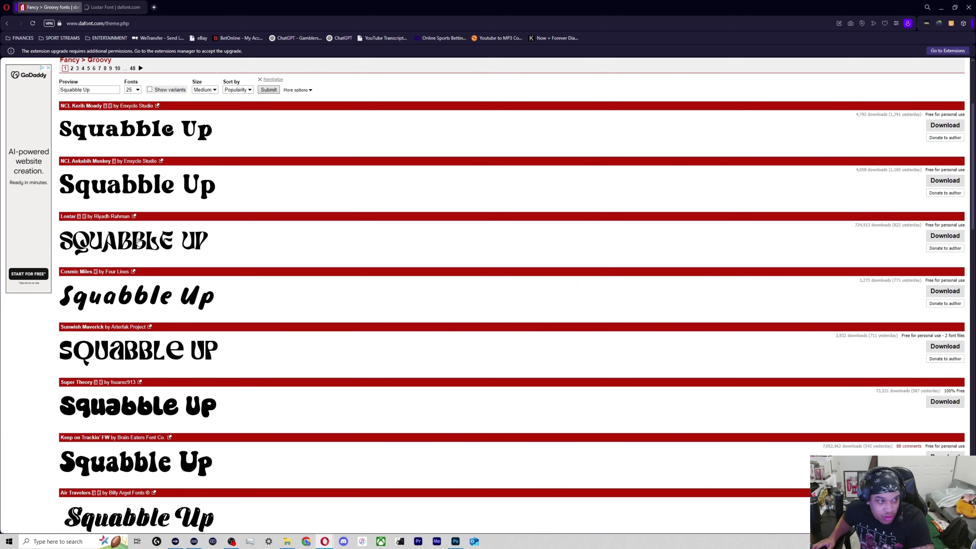
left_click(118, 9)
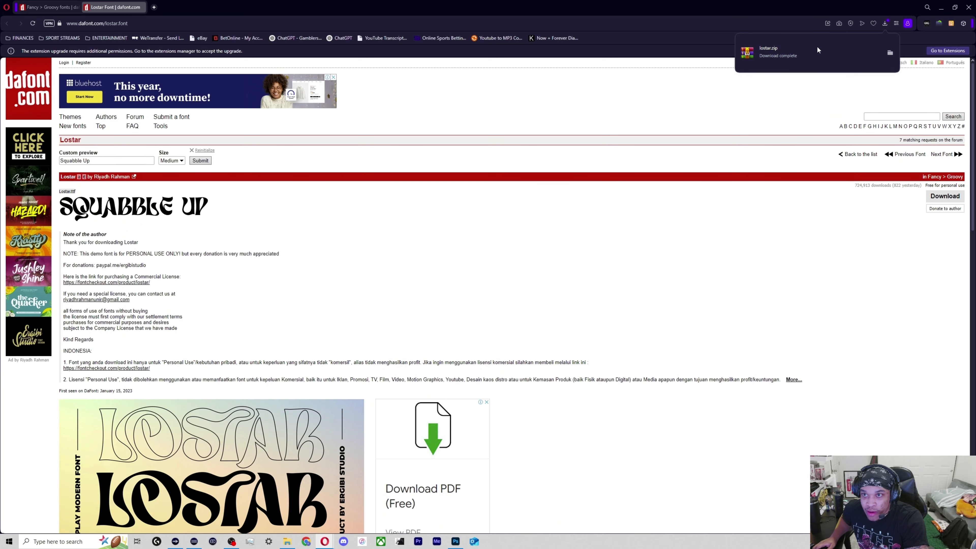
left_click(891, 51)
Extract lostar.zip in the Downloads folder and install the Lostar font from the extracted folder.
right_click(618, 277)
left_click(645, 316)
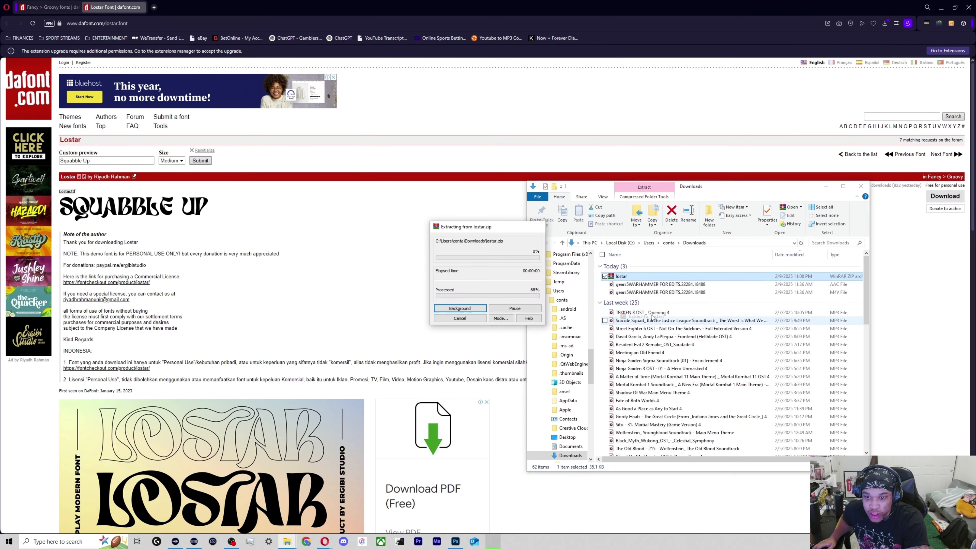
double_click(626, 300)
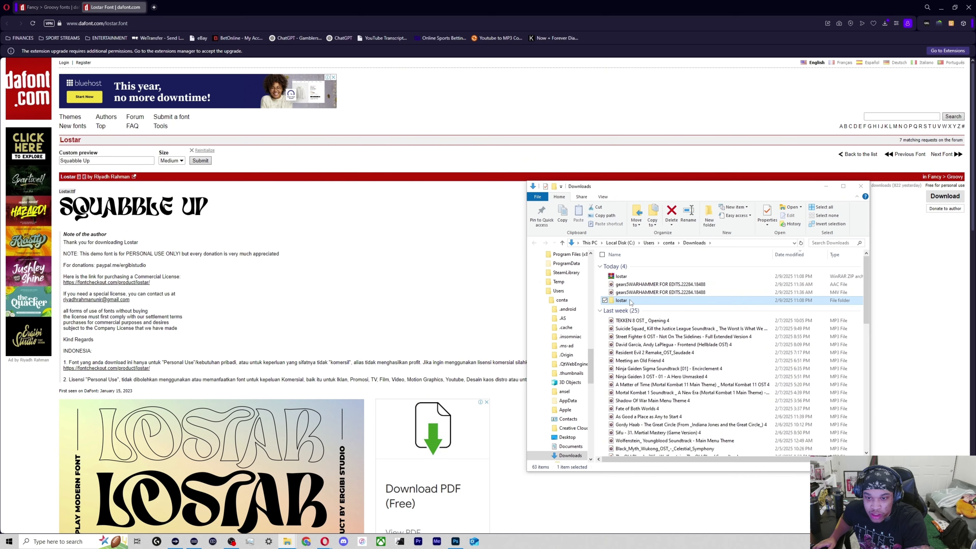
double_click(630, 266)
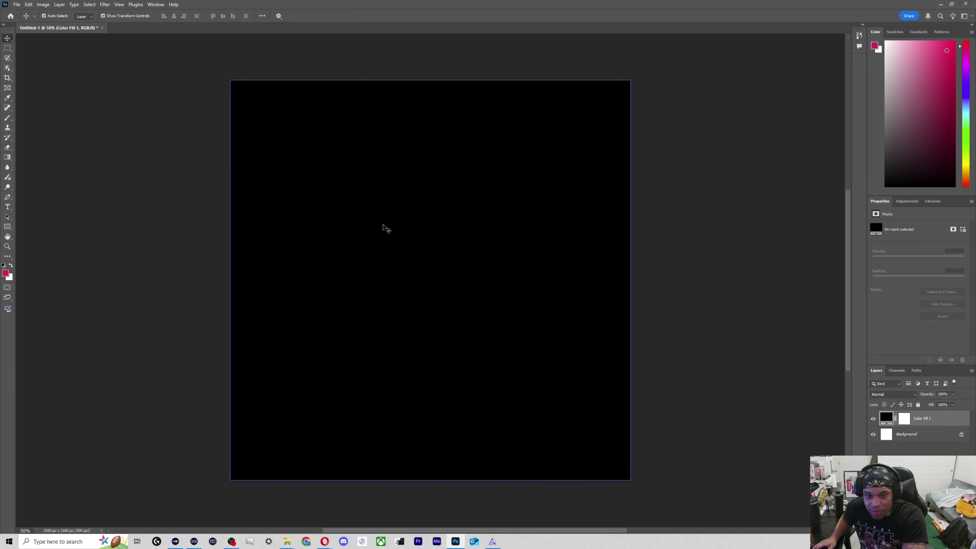
In Photoshop, add a white (ffffff) text layer reading "Squabble" on the upper part of the black canvas.
key("t")
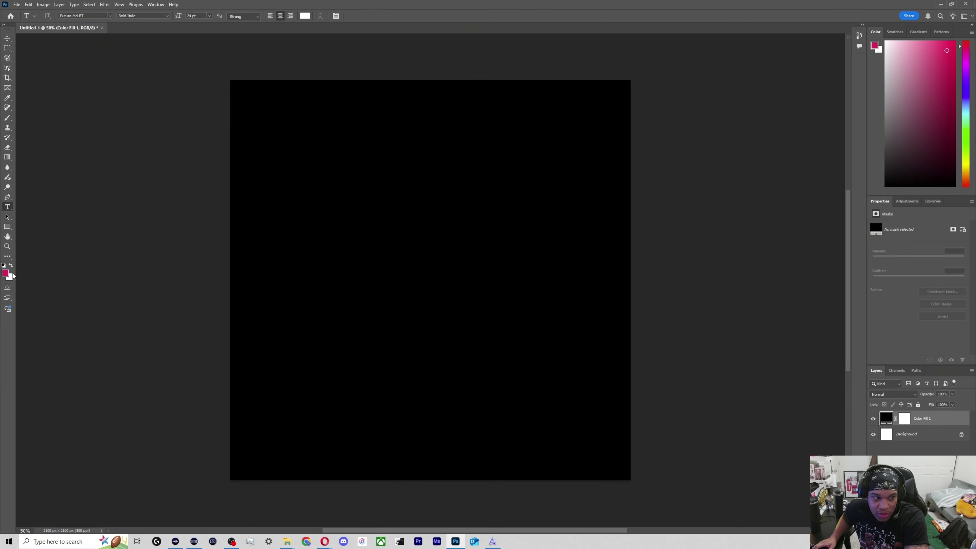
left_click(5, 273)
type("ffffff")
left_click(589, 243)
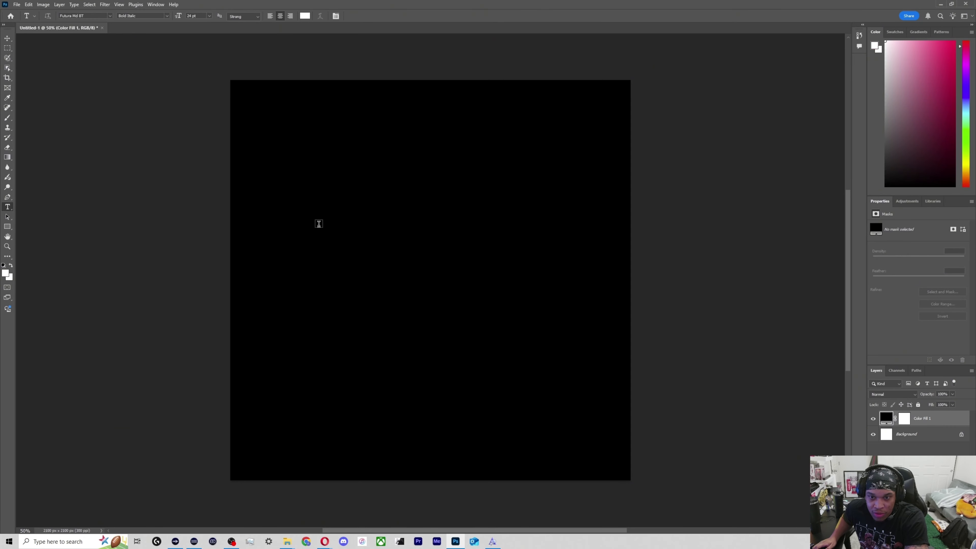
left_click(385, 239)
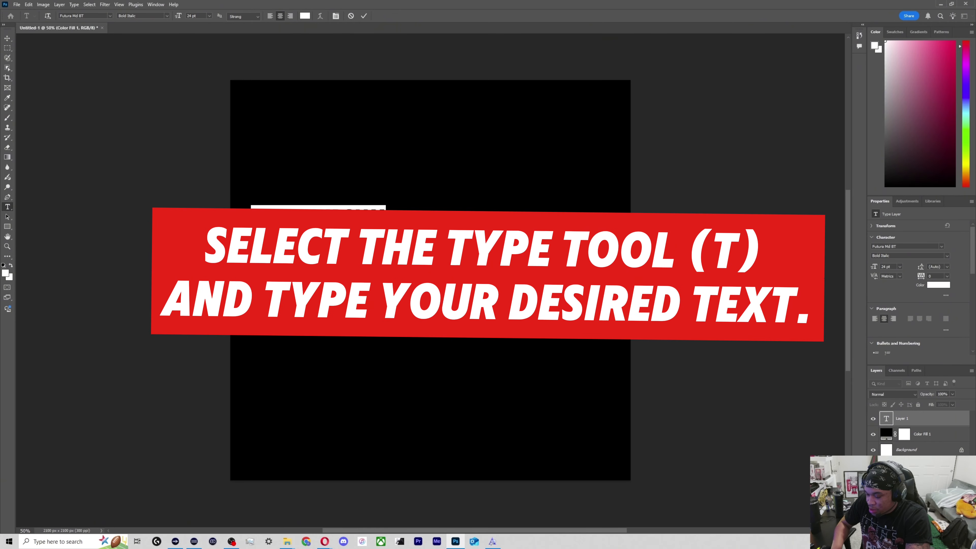
key("BackSpace")
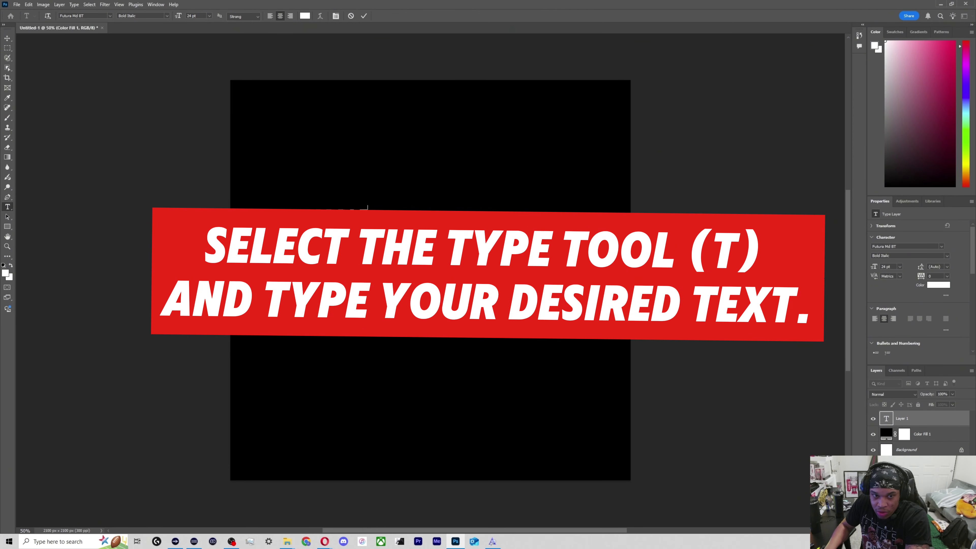
left_click(7, 38)
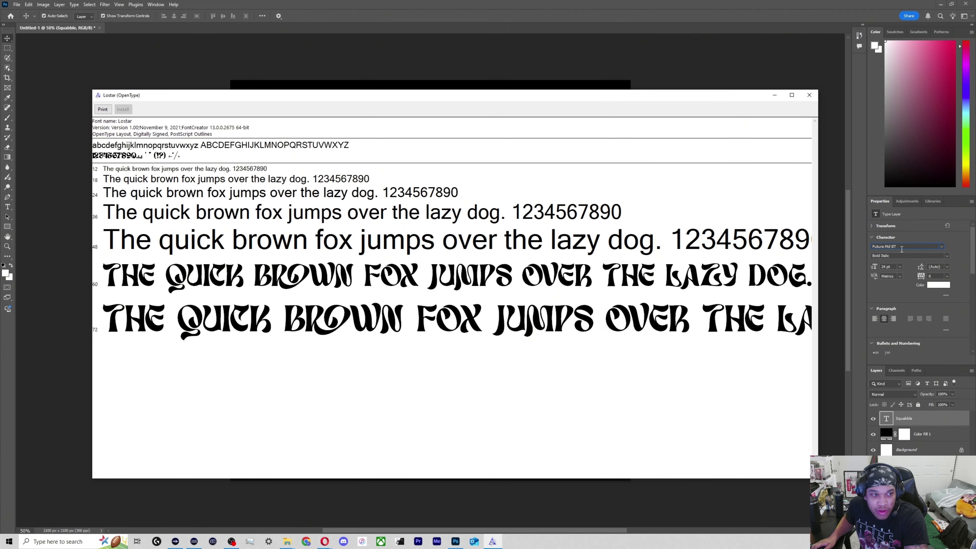
Change the font of the Squabble text to Lostar.
left_click(924, 239)
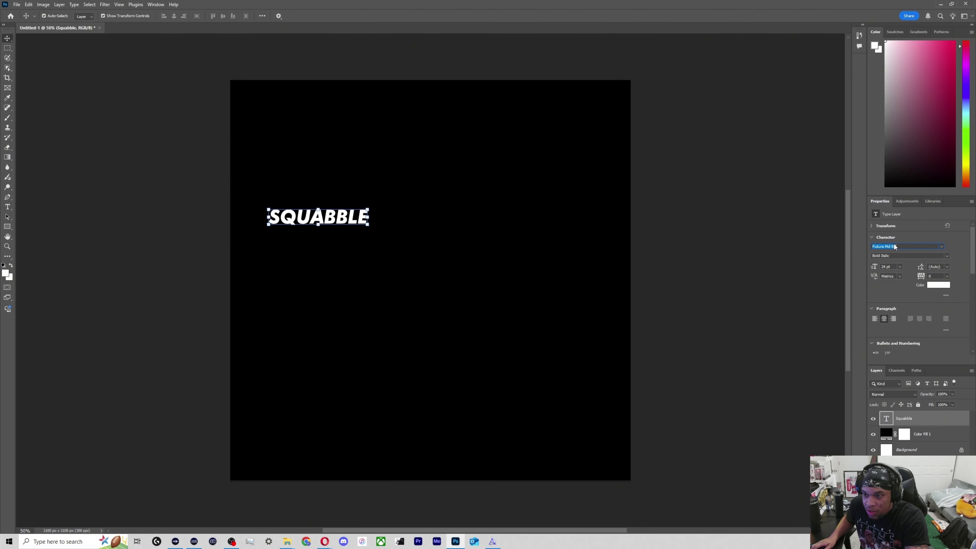
type("lostar")
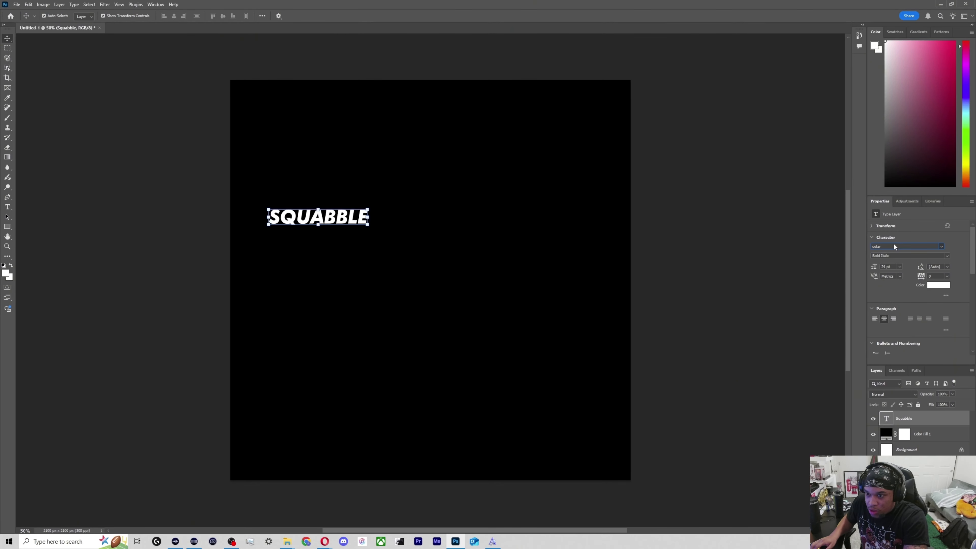
key("Return")
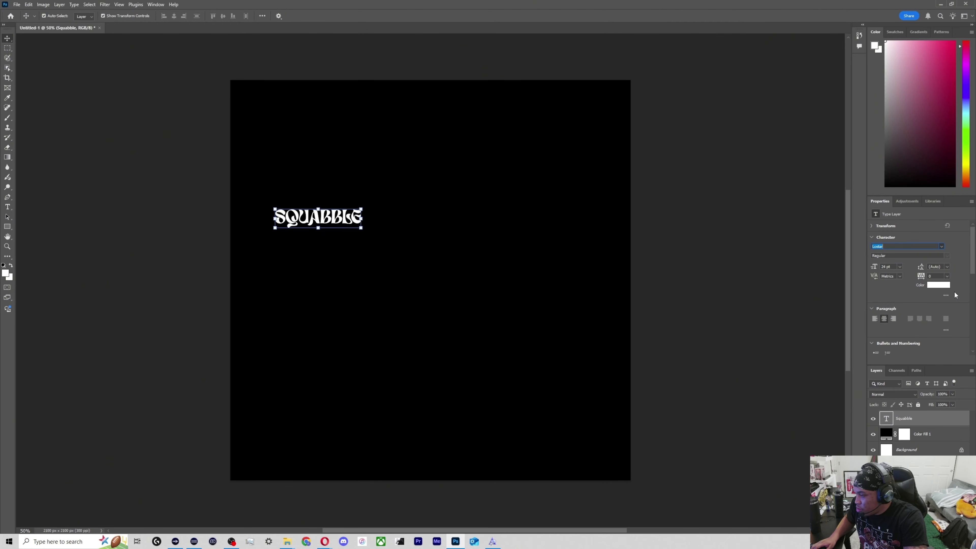
Enlarge the Squabble text to about 82.8 pt and centre it horizontally in the upper half of the canvas.
left_click_drag(363, 229, 410, 273)
left_click_drag(410, 269, 413, 277)
left_click_drag(430, 224, 442, 207)
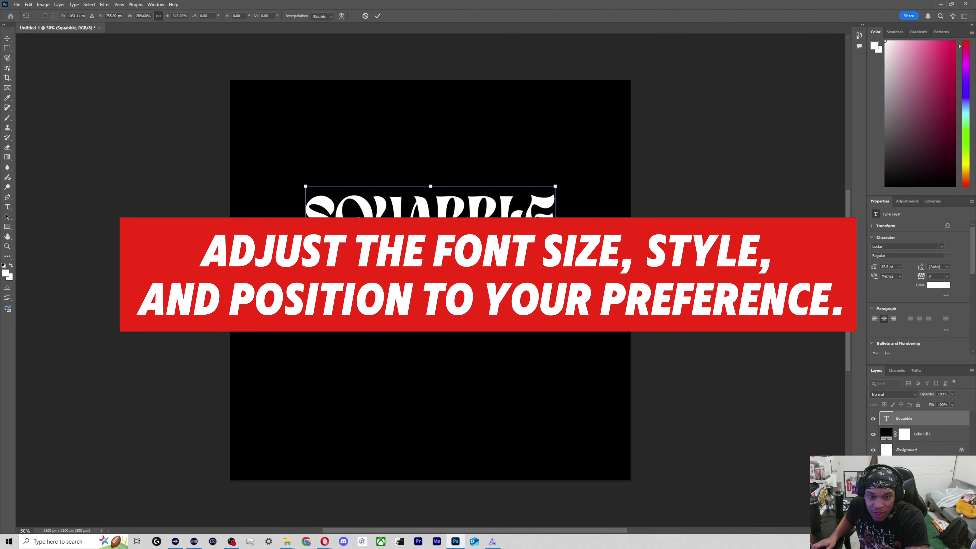
key("Return")
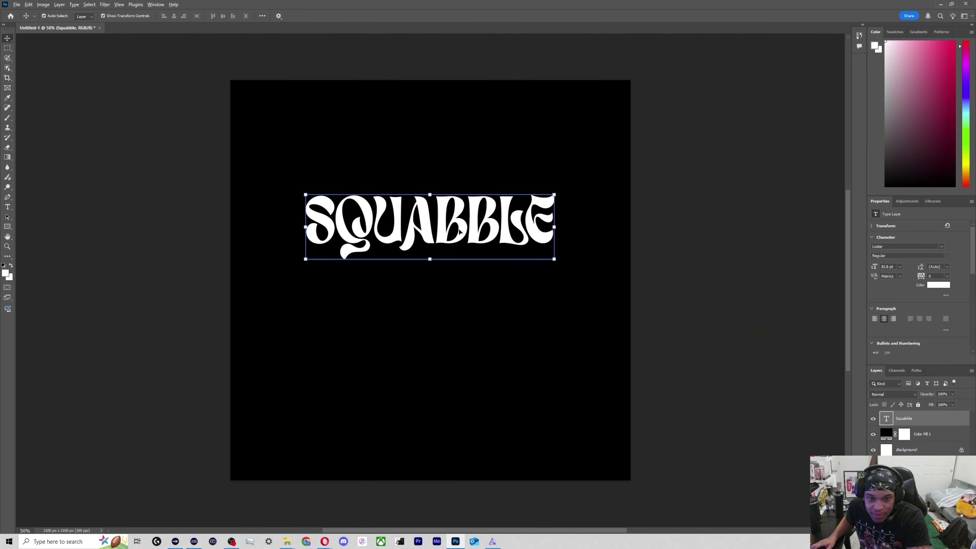
Create a second text line reading "up" at about 124.5 pt below Squabble from a duplicate of that layer.
left_click_drag(459, 231, 458, 305)
double_click(457, 306)
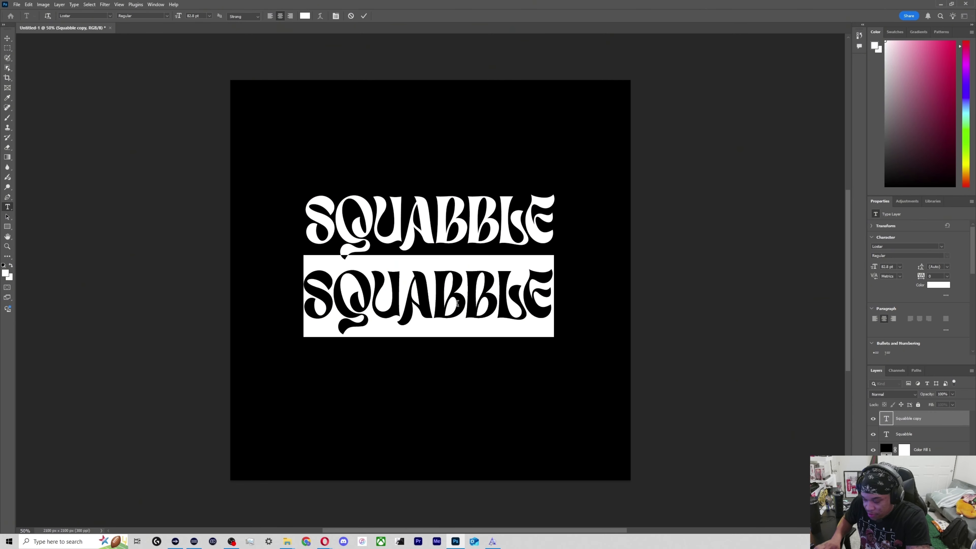
type("UP")
left_click(8, 38)
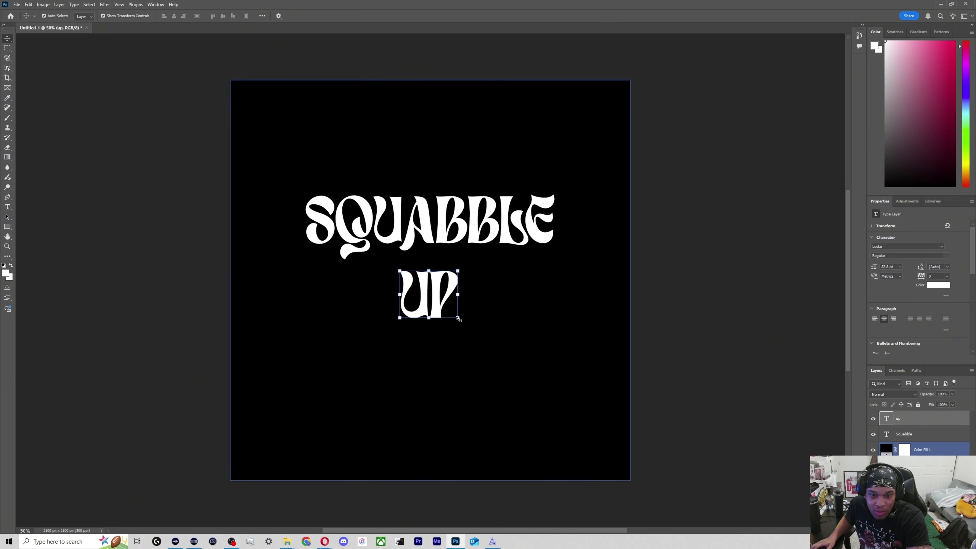
mouse_move(458, 318)
left_mouse_down()
mouse_move(486, 347)
mouse_move(488, 321)
mouse_move(458, 315)
left_mouse_up()
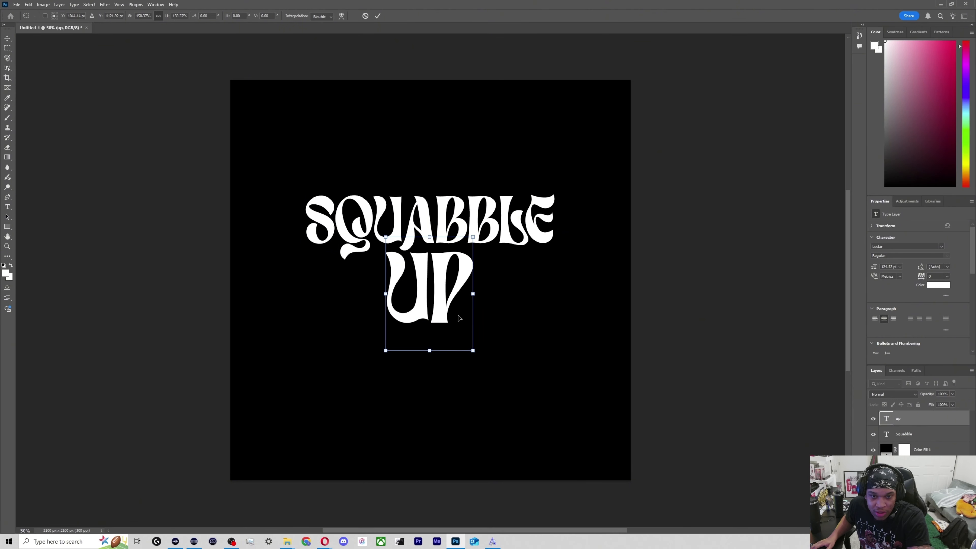
key("Return")
Try to warp the Squabble type layer with Free Transform, and move the text back above "up".
left_click(396, 231)
right_click(395, 229)
left_click(400, 211)
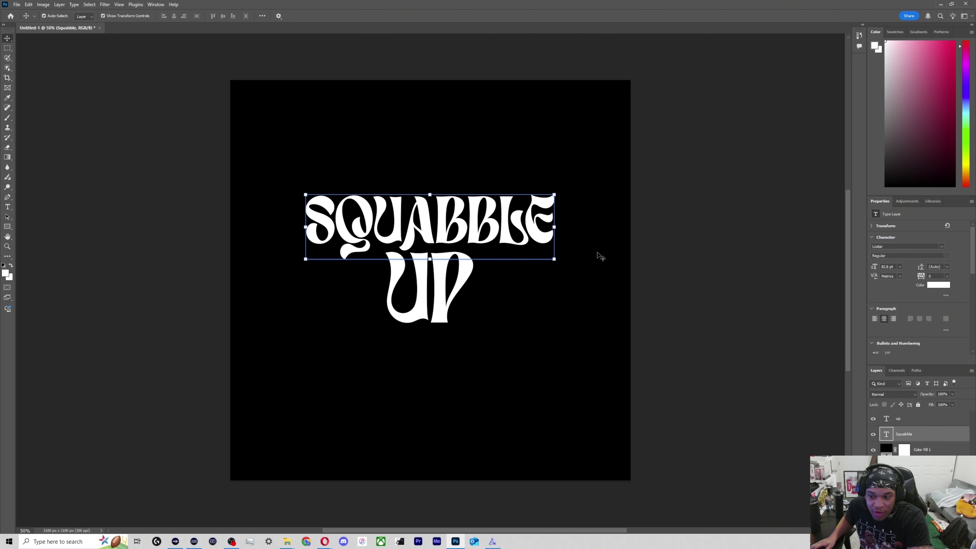
right_click(522, 215)
left_click(515, 227)
key("ctrl+t")
right_click(518, 250)
left_click(532, 301)
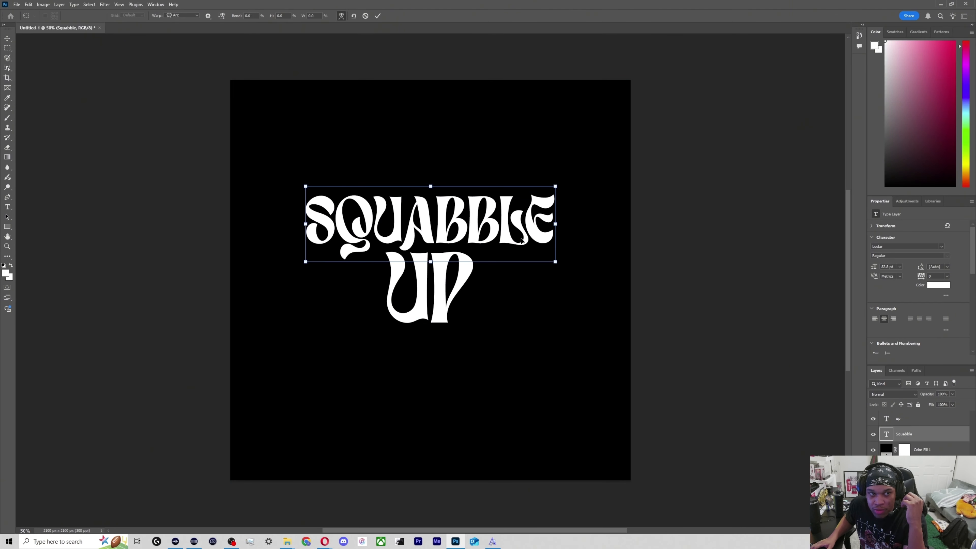
left_click_drag(527, 226, 531, 249)
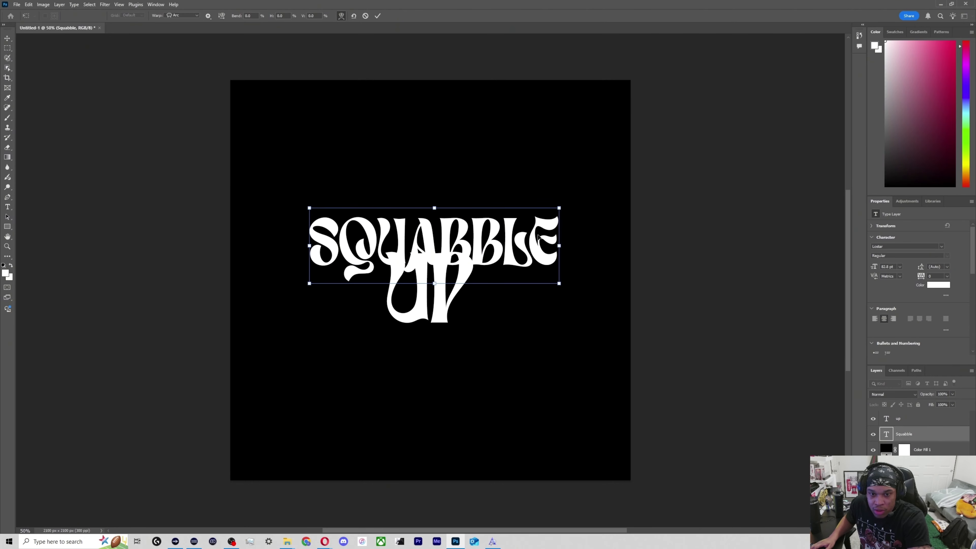
key("Return")
left_click_drag(546, 237, 536, 218)
Convert the Squabble text layer to a smart object and nudge it back into line above "up".
right_click(904, 434)
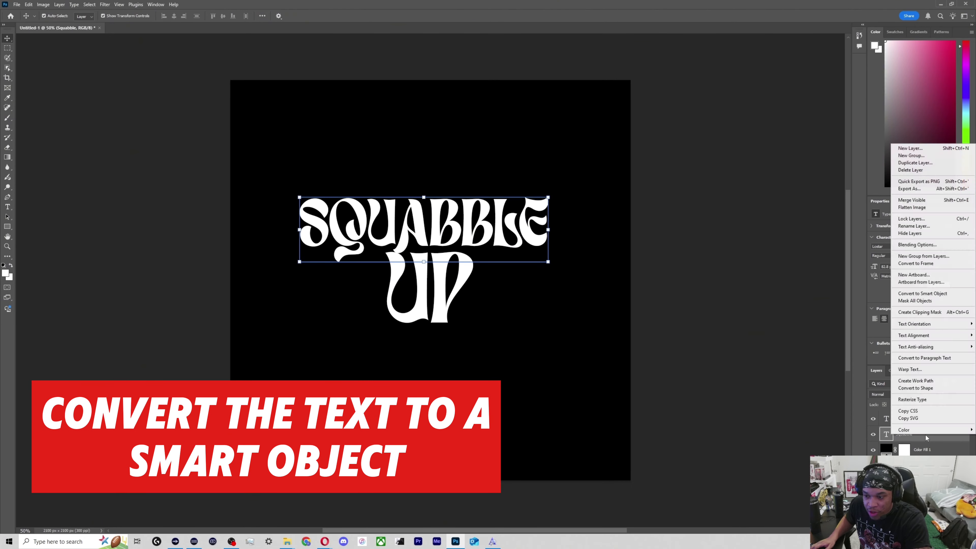
left_click(892, 294)
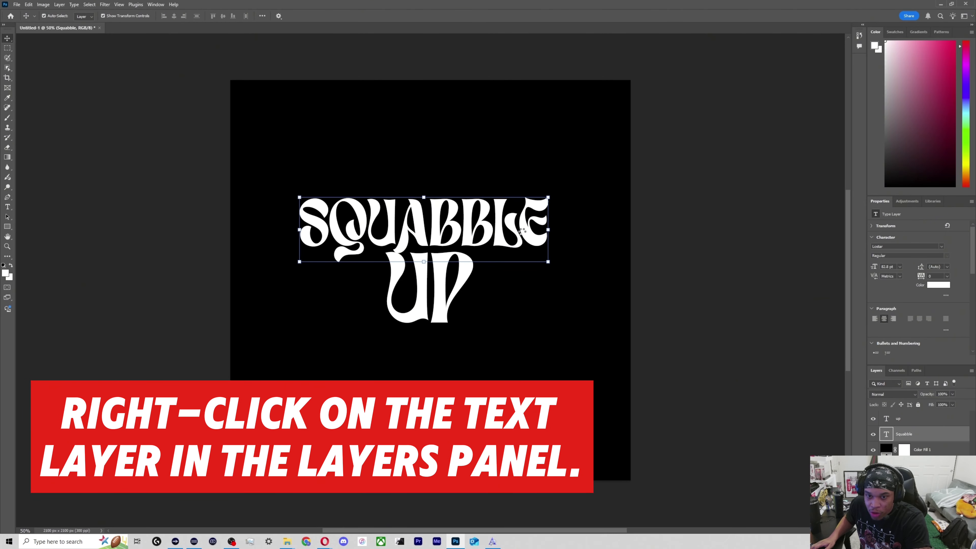
left_click_drag(511, 227, 515, 222)
Warp Squabble by stretching both lower corners far down and bowing the upper edge slightly, and move it up a little.
key("ctrl+t")
right_click(315, 230)
left_click(328, 311)
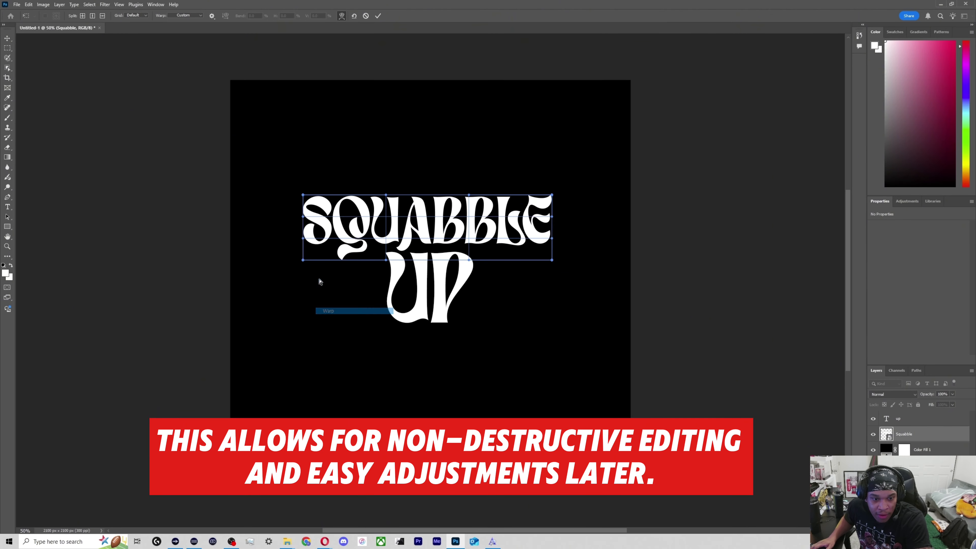
left_click_drag(304, 261, 300, 373)
left_click_drag(552, 260, 553, 385)
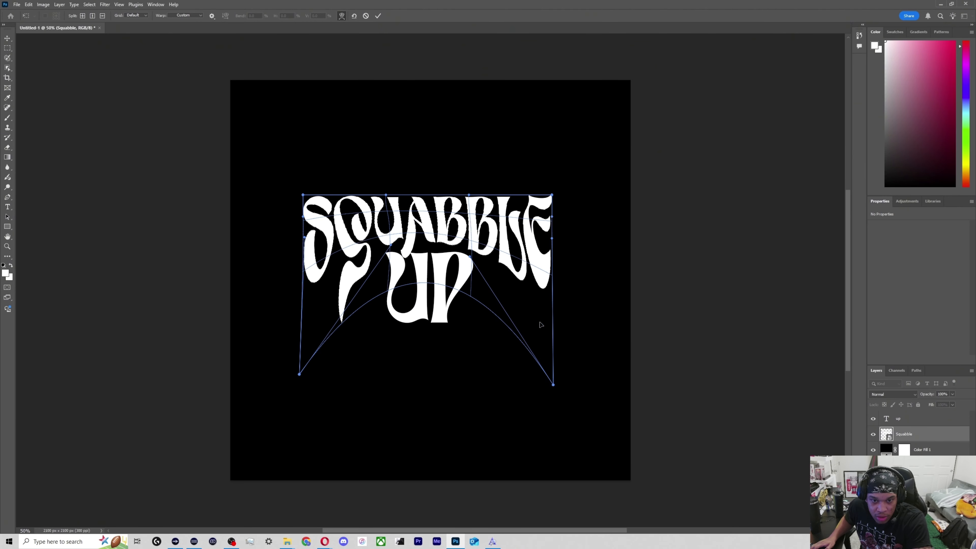
left_click_drag(470, 196, 471, 185)
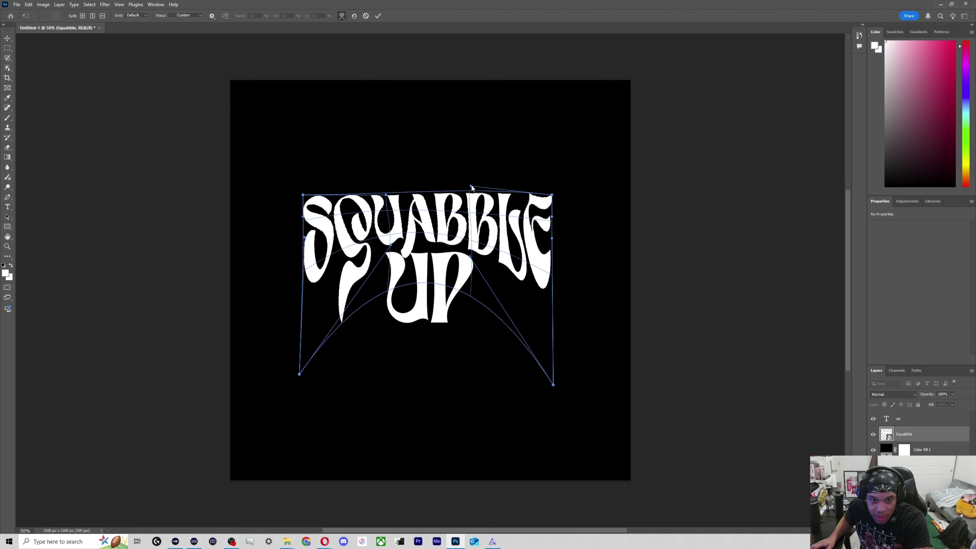
left_click_drag(444, 216, 412, 230)
key("Return")
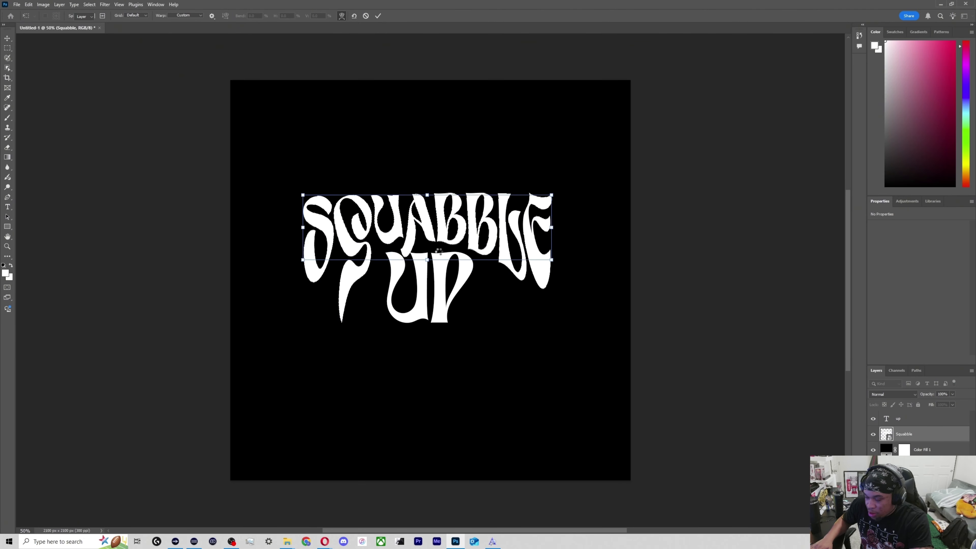
left_click_drag(436, 217, 437, 212)
left_click(421, 299, "shift")
left_click(420, 298)
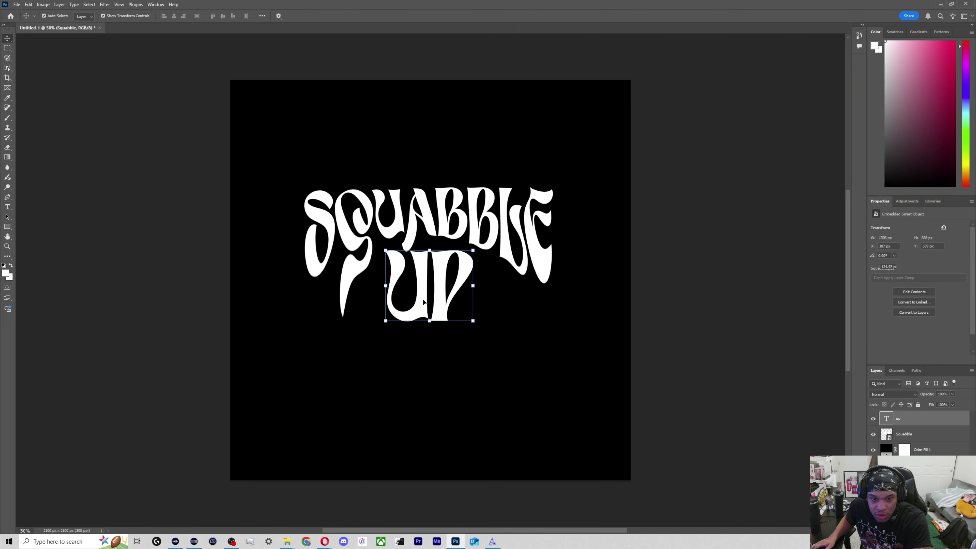
right_click(936, 418)
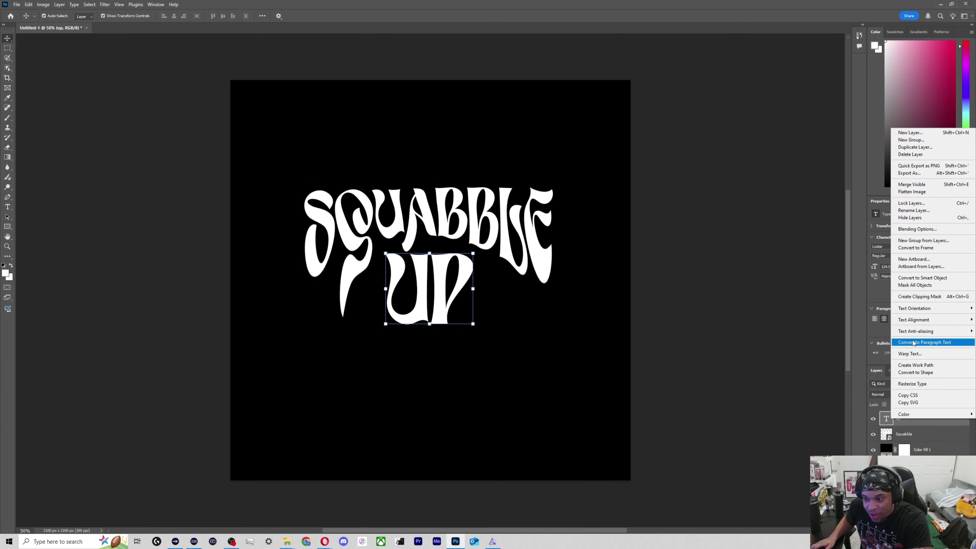
left_click(912, 354)
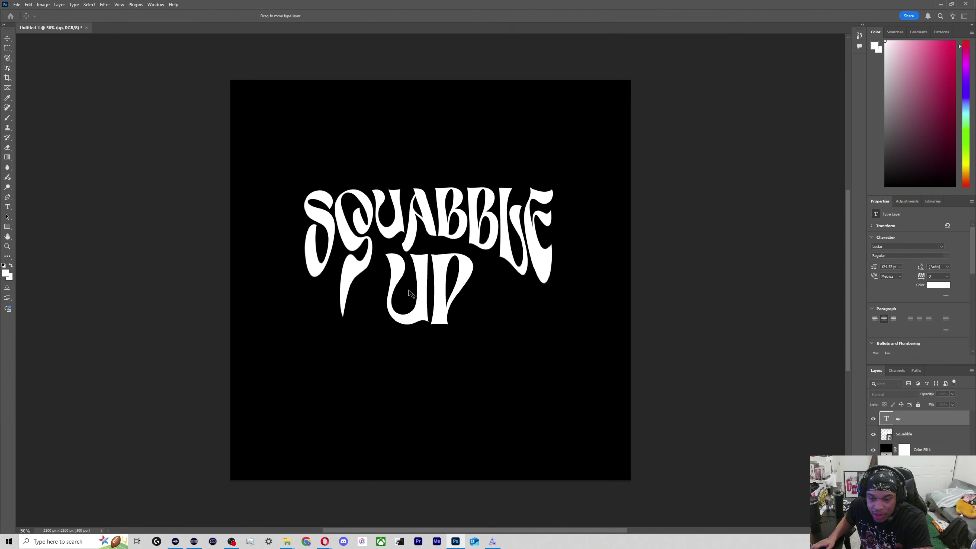
left_click(467, 259)
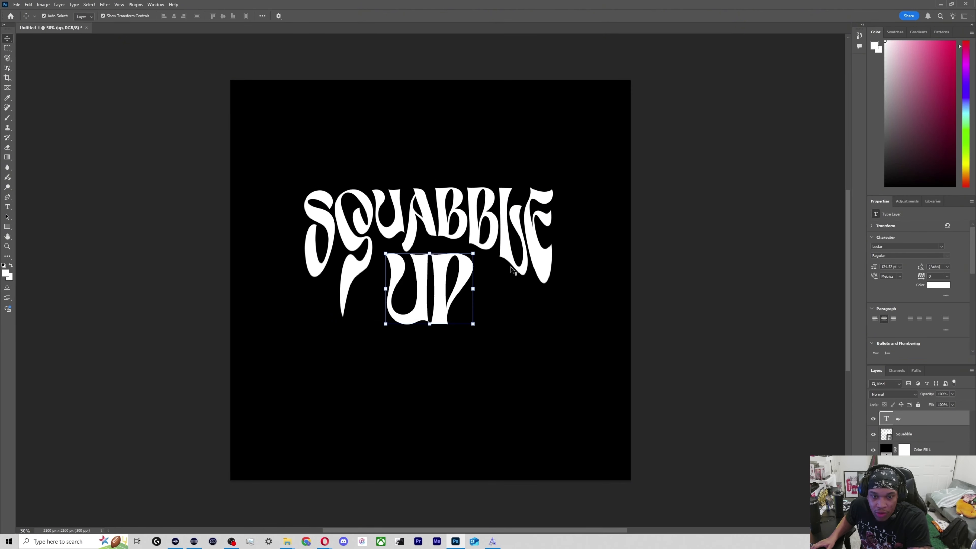
Convert the "up" text layer to a smart object and nudge it slightly to the right.
right_click(938, 421)
left_click(914, 279)
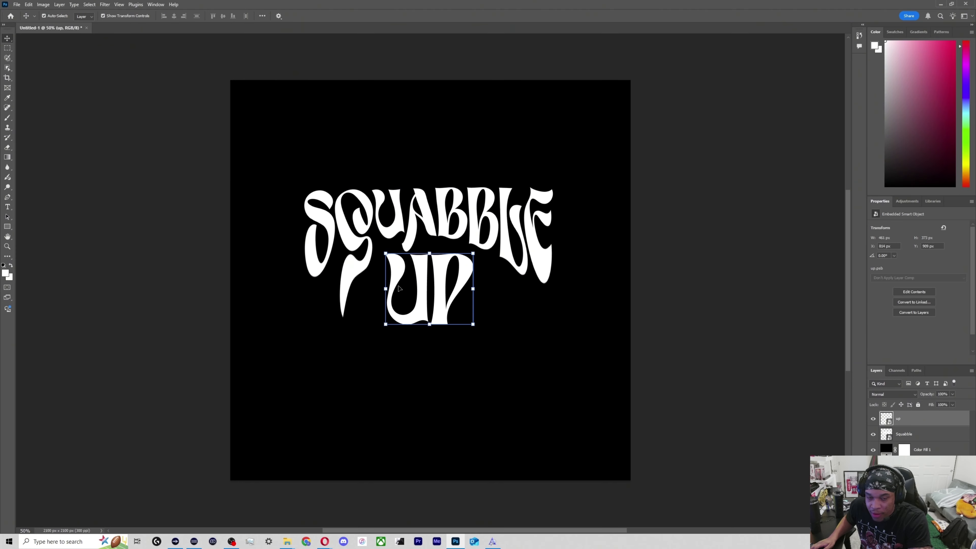
left_click_drag(458, 295, 461, 292)
Warp the "up" smart object by flaring its lower corners outward, pulling the upper-left corner out slightly and bowing its upper edge near the P.
key("ctrl+t")
right_click(442, 282)
left_click(458, 364)
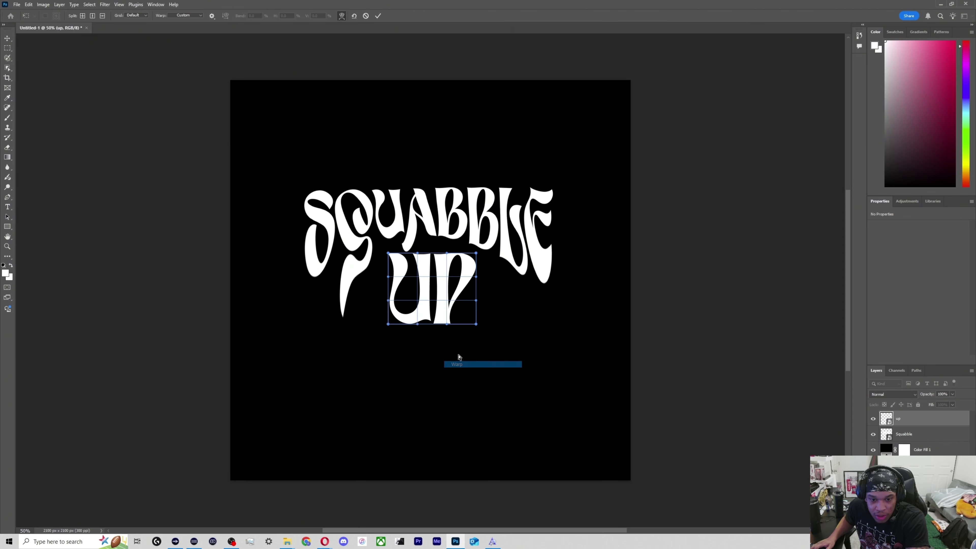
left_click_drag(388, 254, 380, 251)
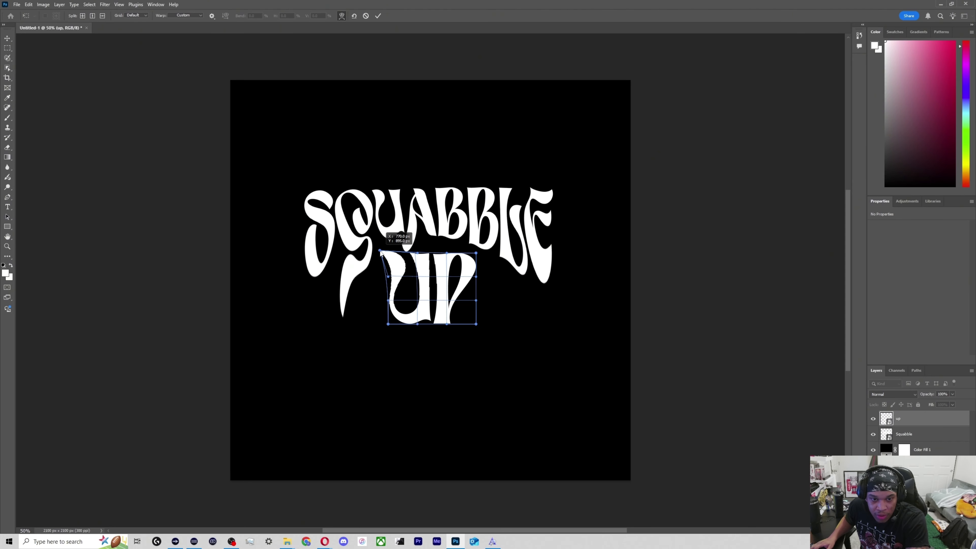
left_click_drag(400, 300, 360, 316)
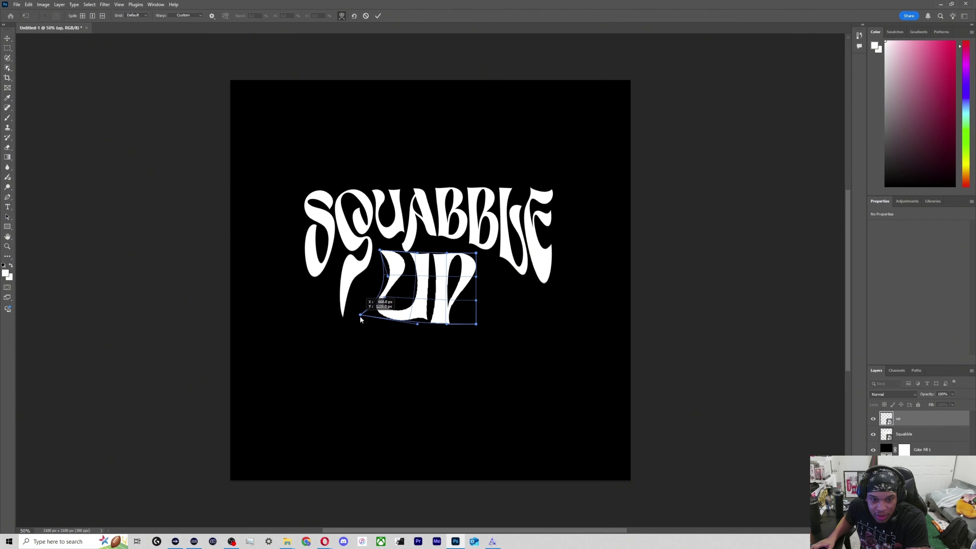
left_click_drag(477, 324, 486, 323)
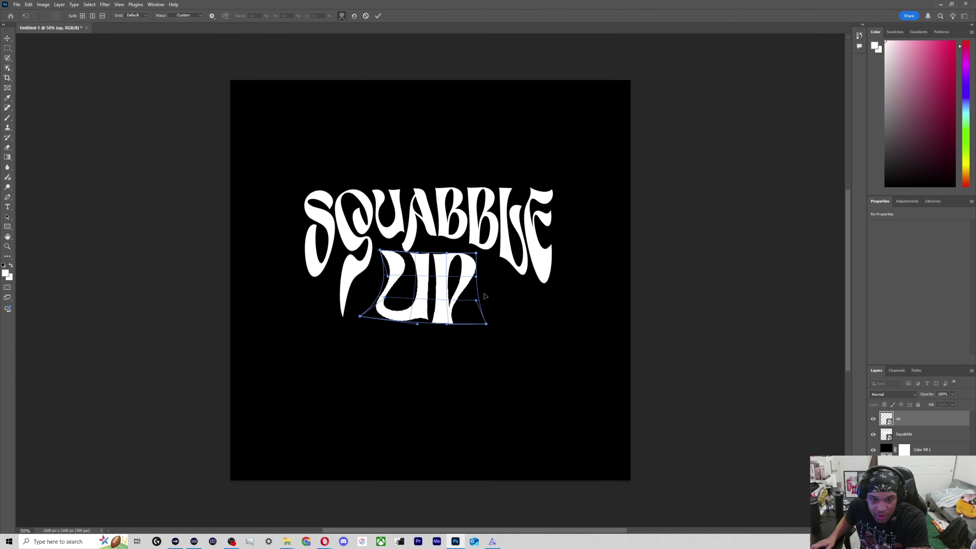
left_click_drag(477, 276, 462, 255)
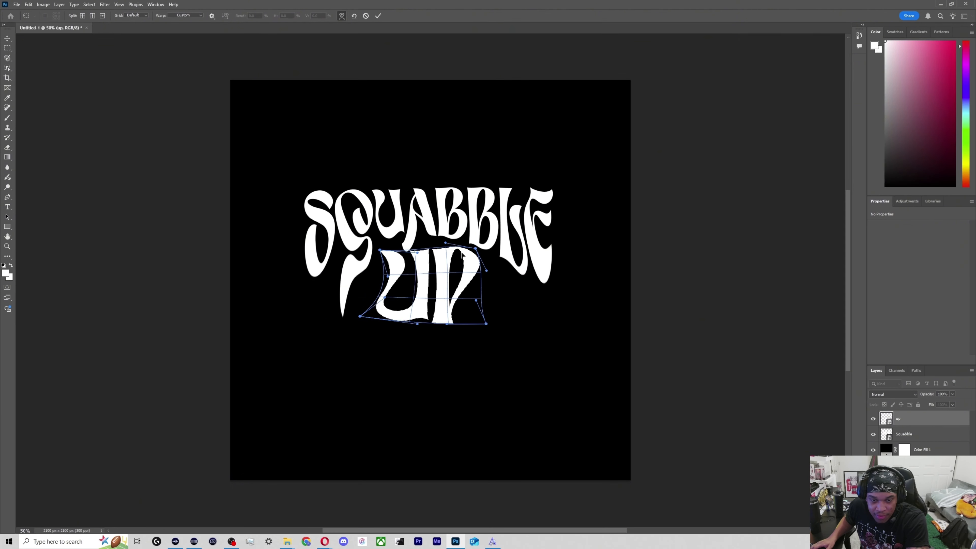
left_click_drag(461, 293, 456, 288)
key("Return")
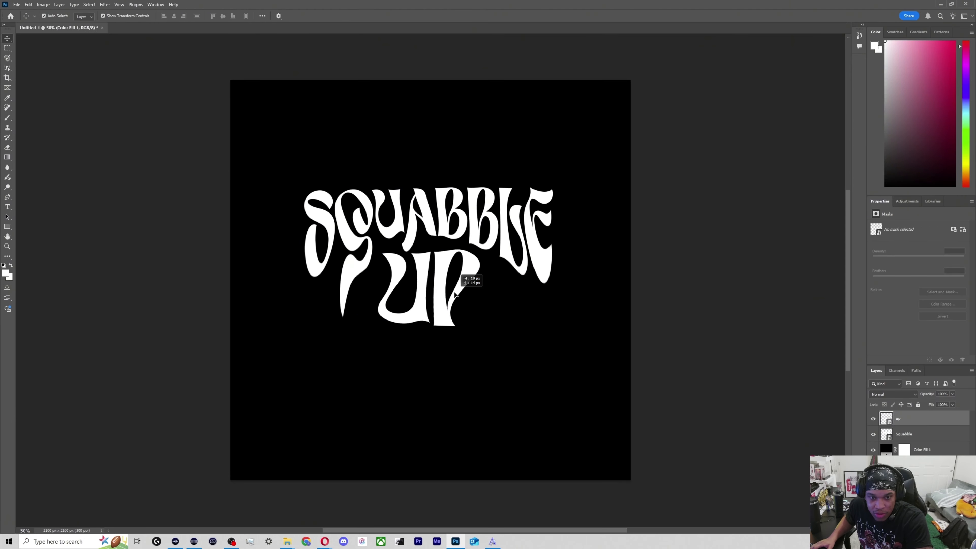
Select the "up" and Squabble layers together and convert them into a single smart object.
left_click(915, 434)
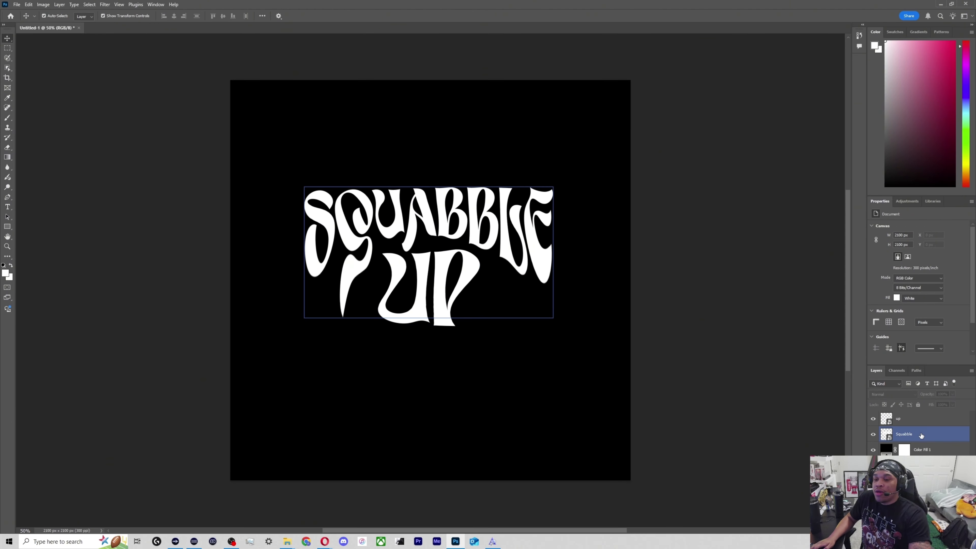
left_click(914, 420, "shift")
left_click_drag(500, 312, 497, 307)
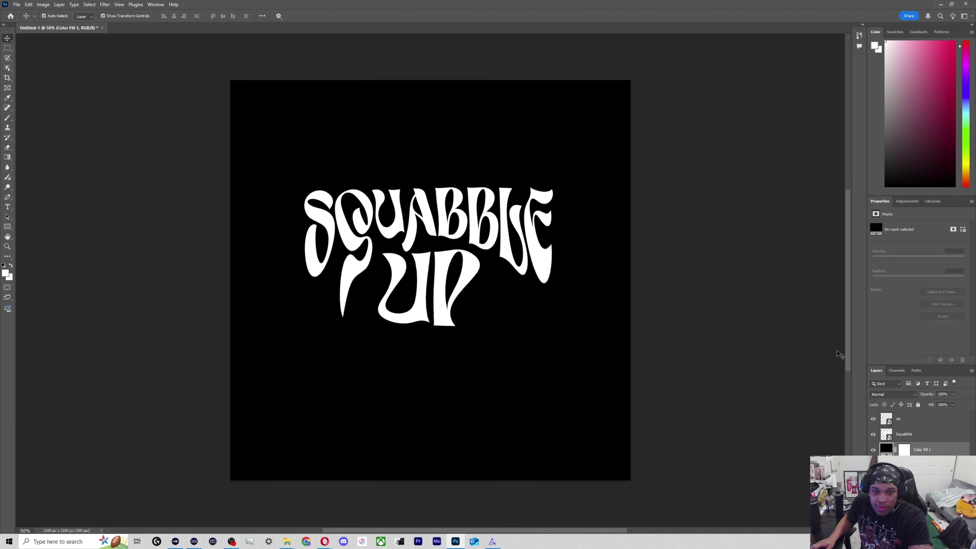
left_click(913, 420, "shift")
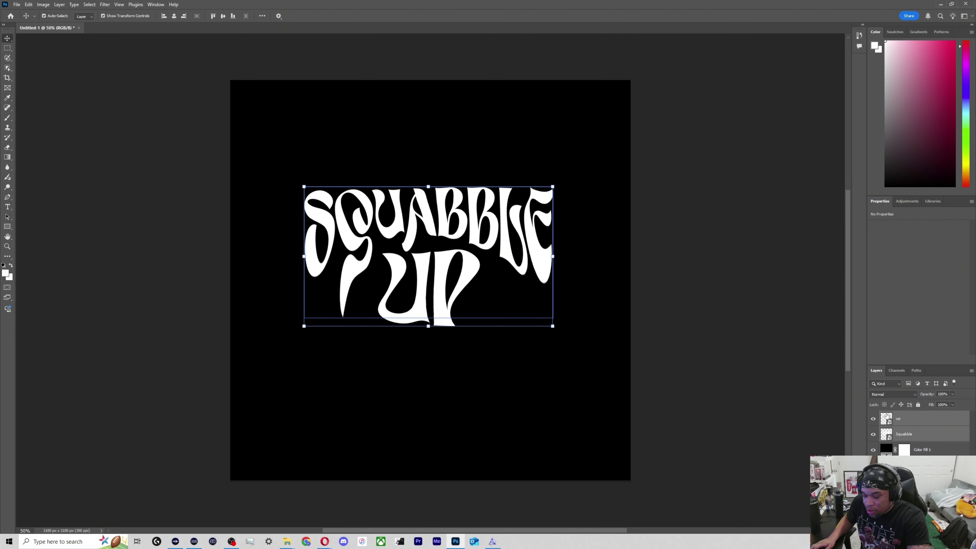
right_click(913, 424)
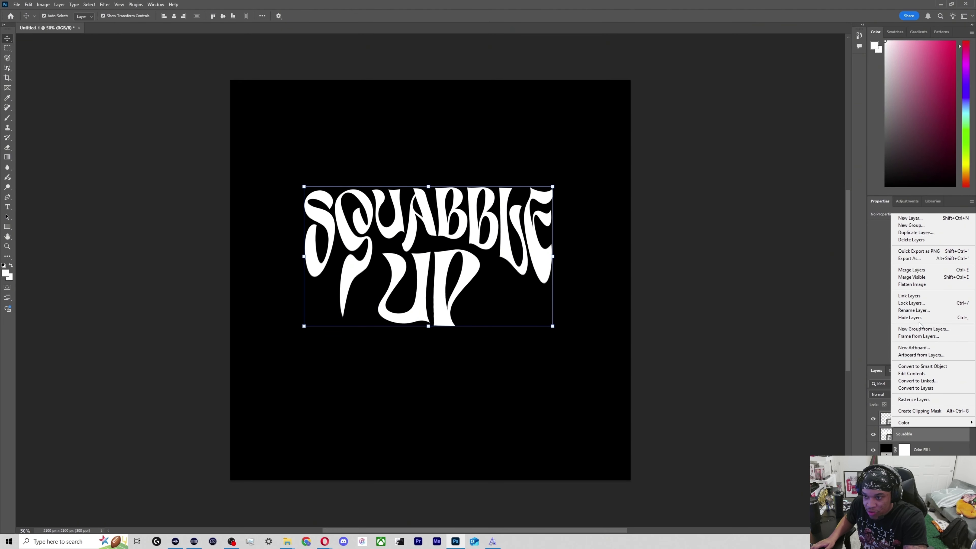
left_click(922, 366)
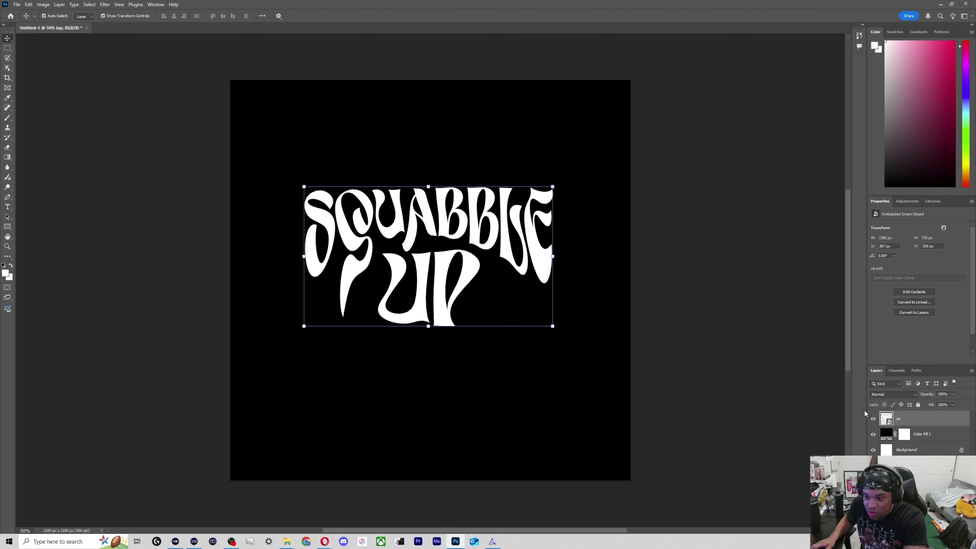
Centre the combined text smart object horizontally and vertically on the canvas, and clear the selection.
left_click(501, 254)
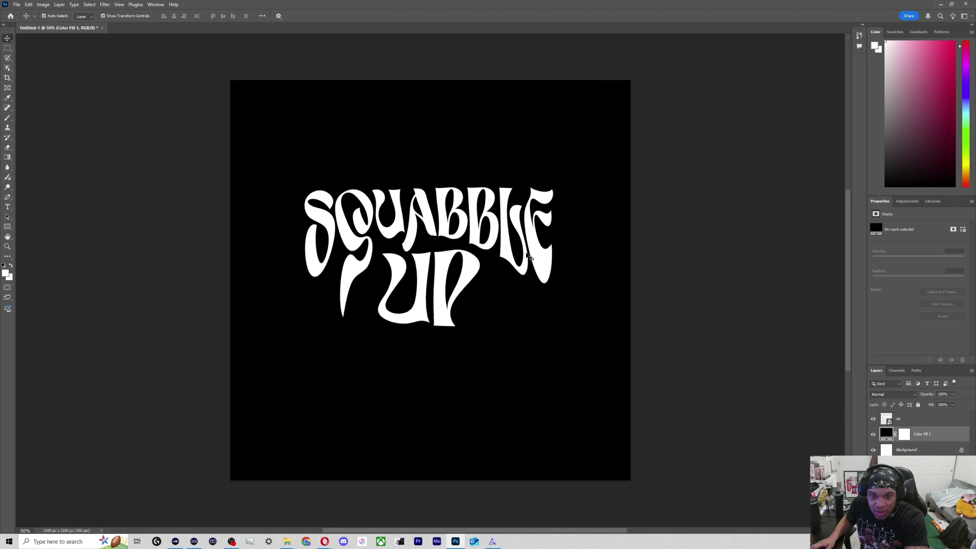
left_click(934, 417)
key("ctrl+a")
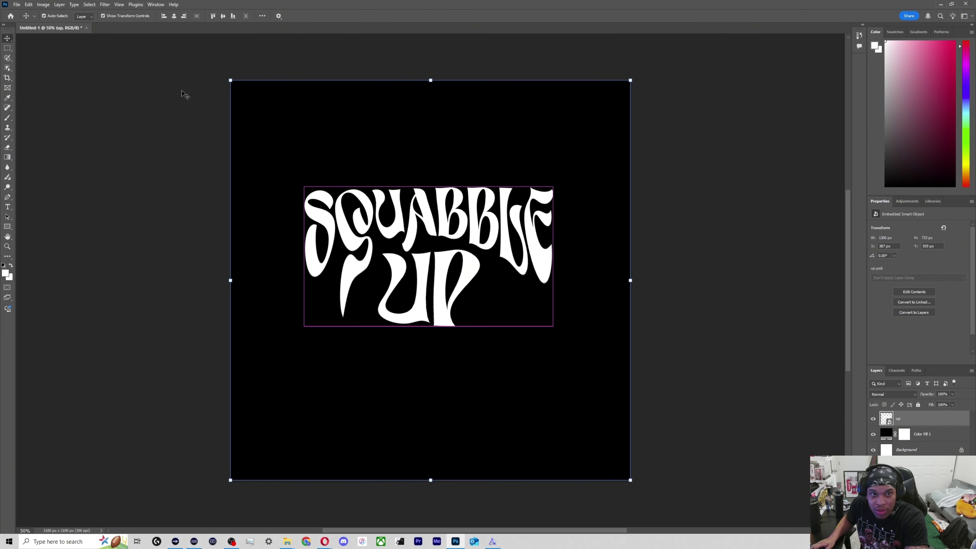
left_click(177, 18)
left_click(223, 16)
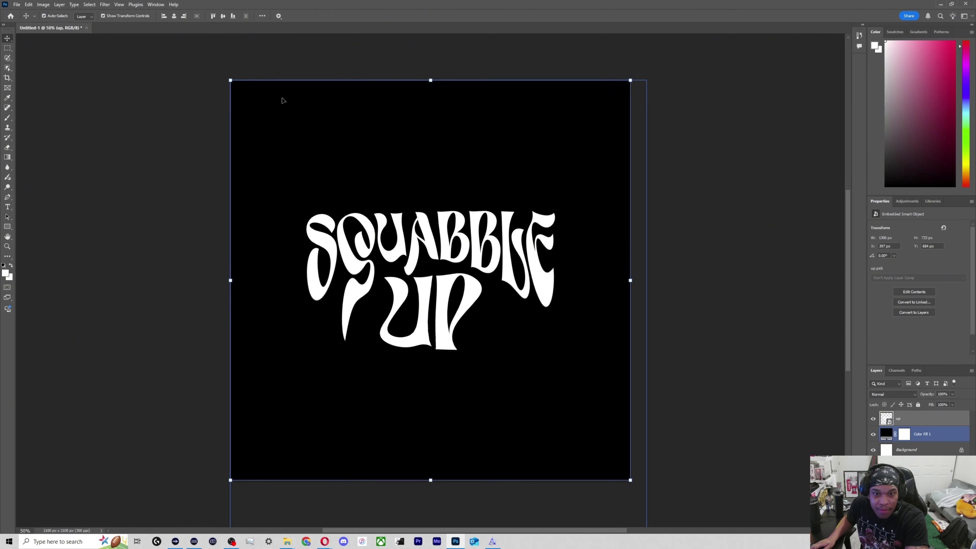
key("ctrl+d")
left_click(777, 289)
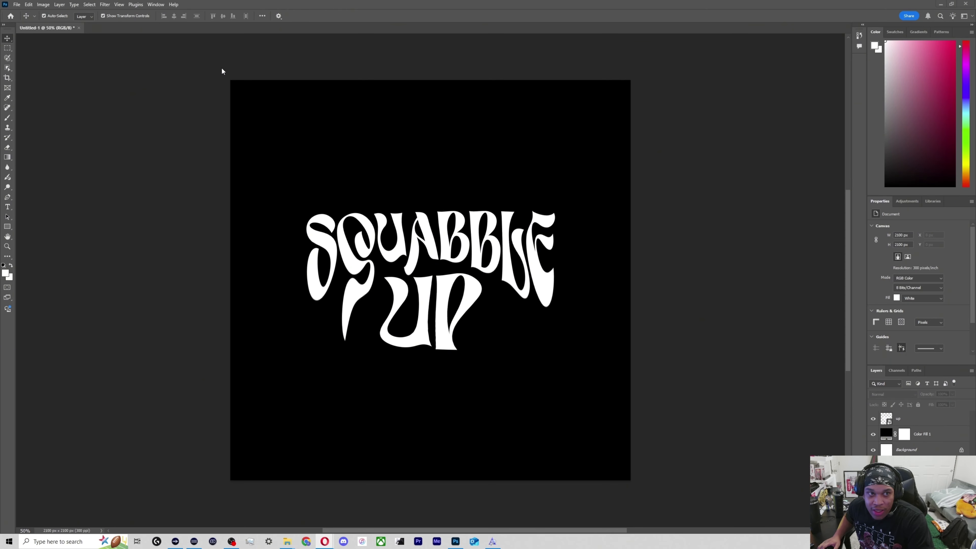
left_click(139, 6)
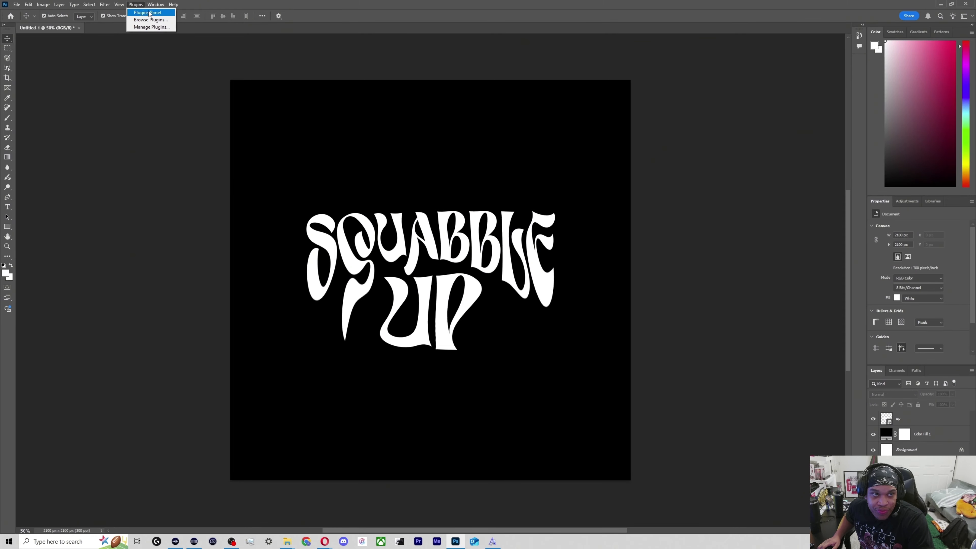
left_click(96, 5)
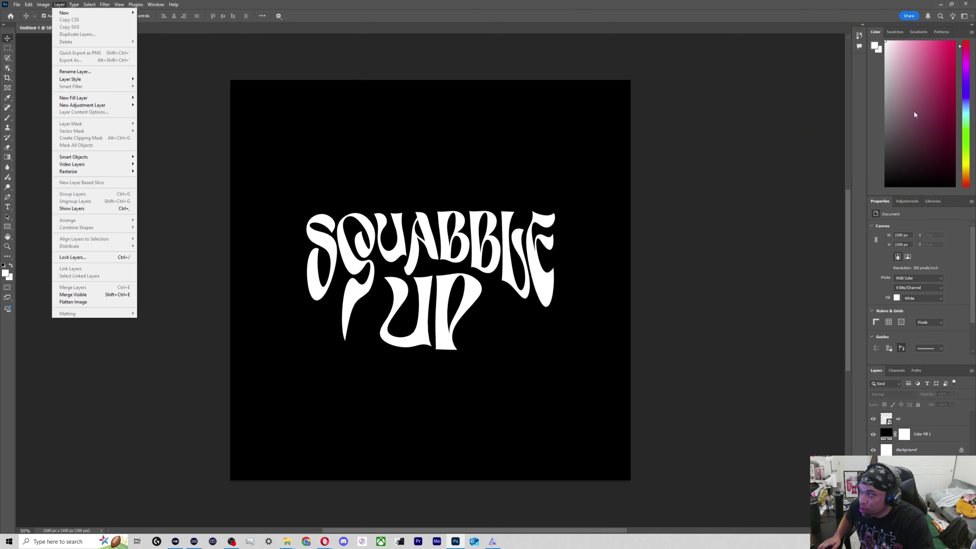
left_click(399, 219)
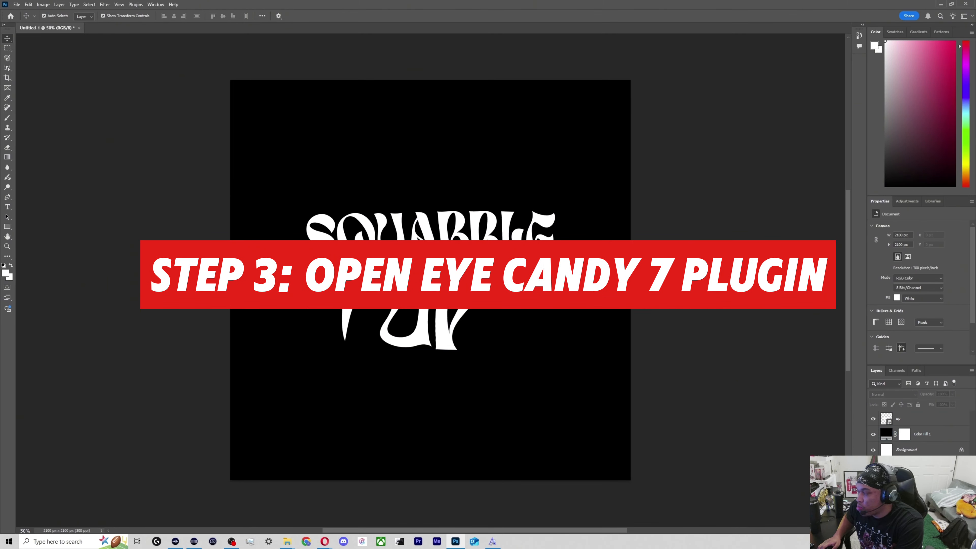
Open the Eye Candy 7 filter on the combined text smart object, continuing in trial mode.
left_click(477, 285)
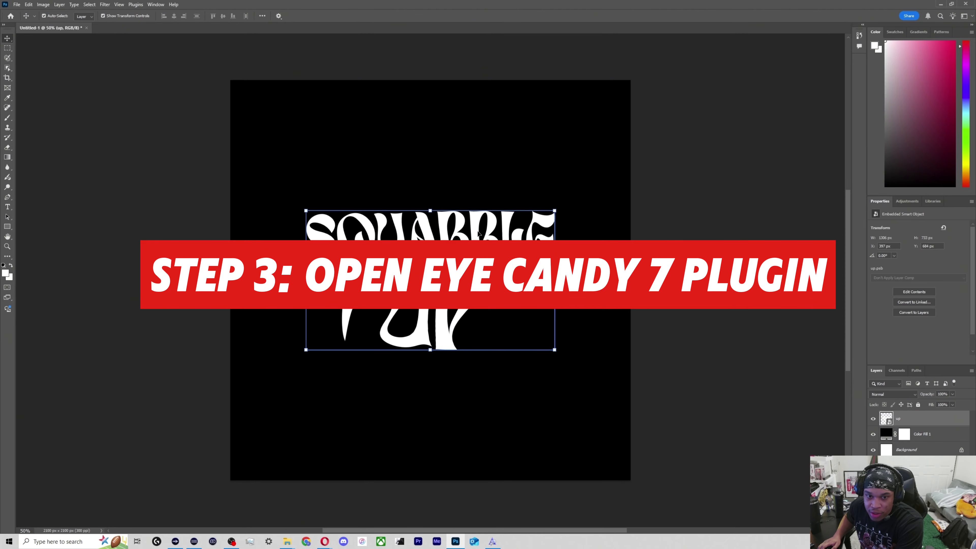
left_click(104, 5)
mouse_move(184, 171)
left_click(229, 172)
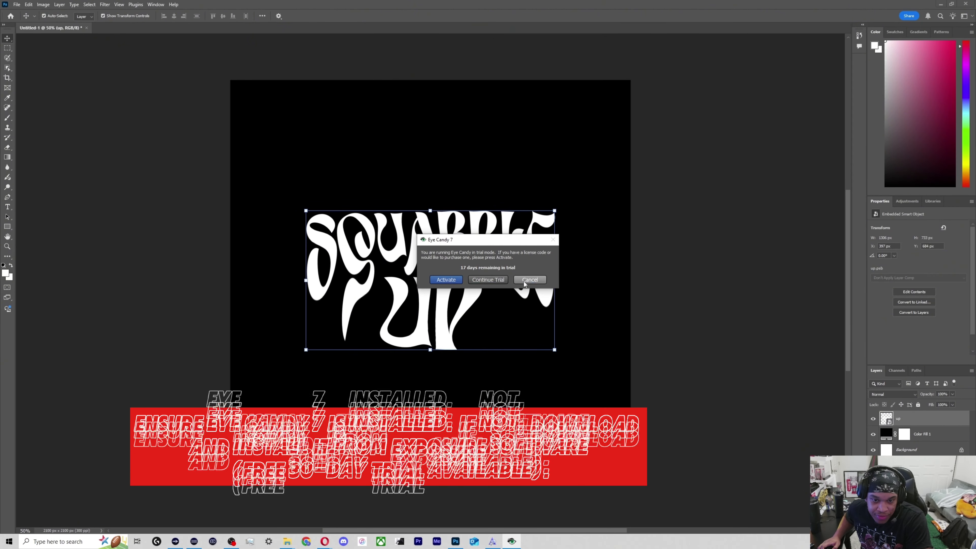
left_click(485, 279)
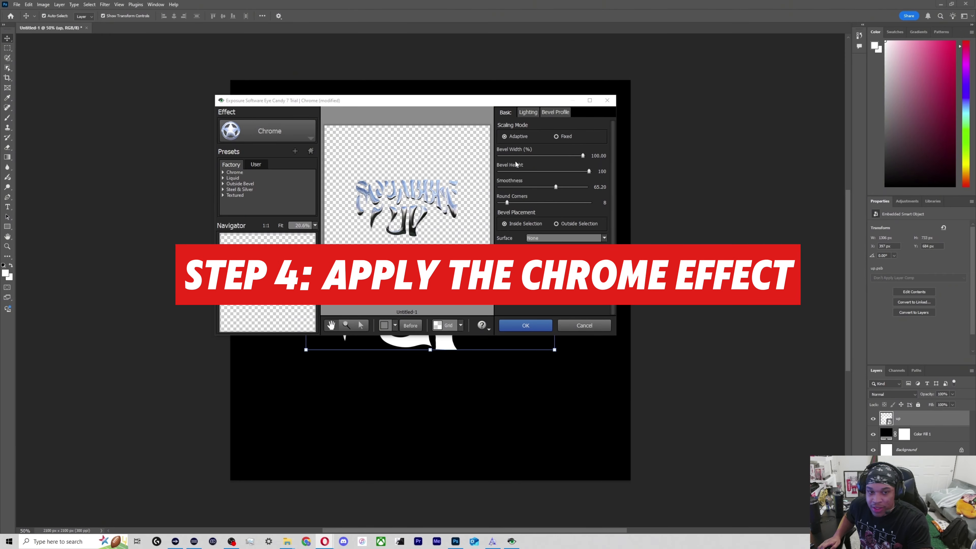
Maximise the Eye Candy 7 window for a larger preview of the Chrome effect.
left_click(235, 174)
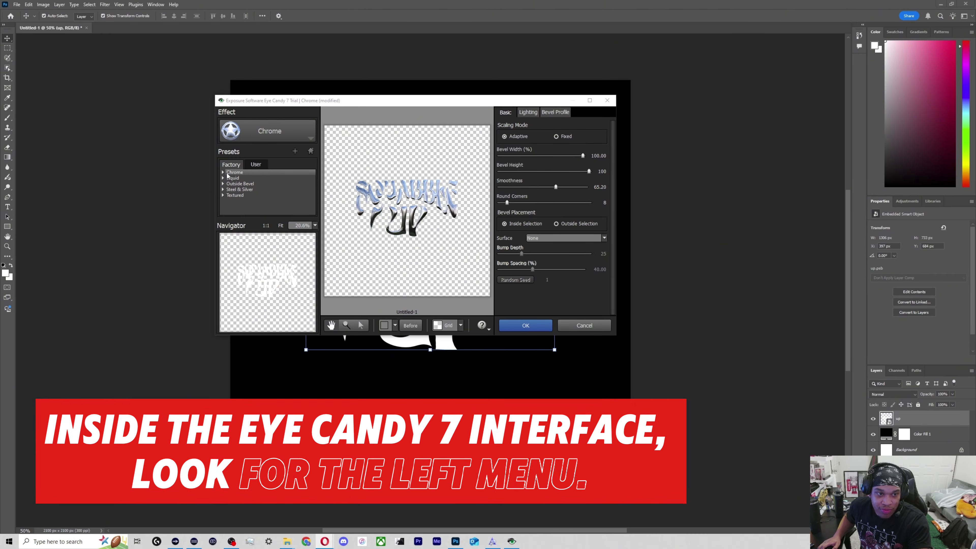
left_click_drag(272, 103, 291, 149)
left_click(608, 145)
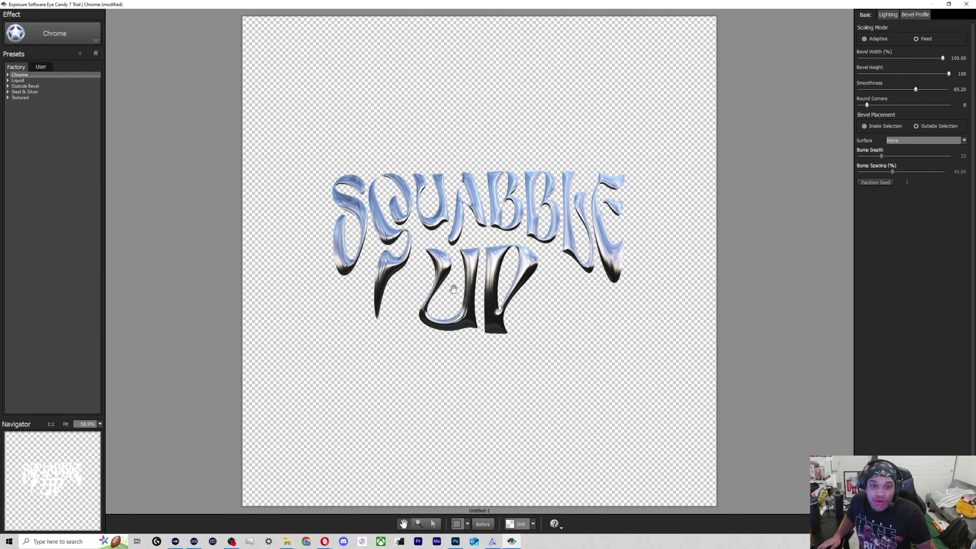
Try the Liquid chrome presets on the text, from Gentle Cliff, Mountains, Office Space and Outdoor to Strong Flame and Garden.
left_click(9, 80)
left_click(21, 87)
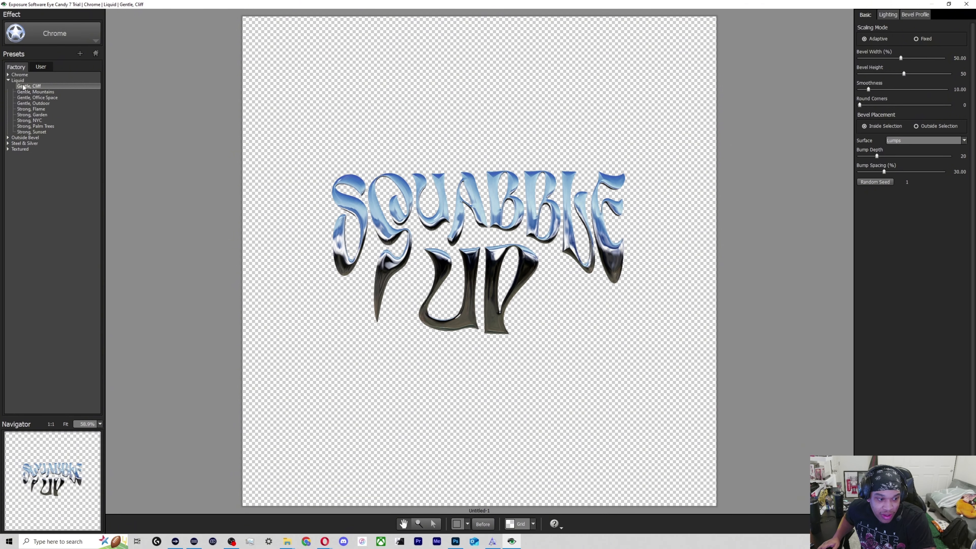
left_click(24, 92)
left_click(25, 98)
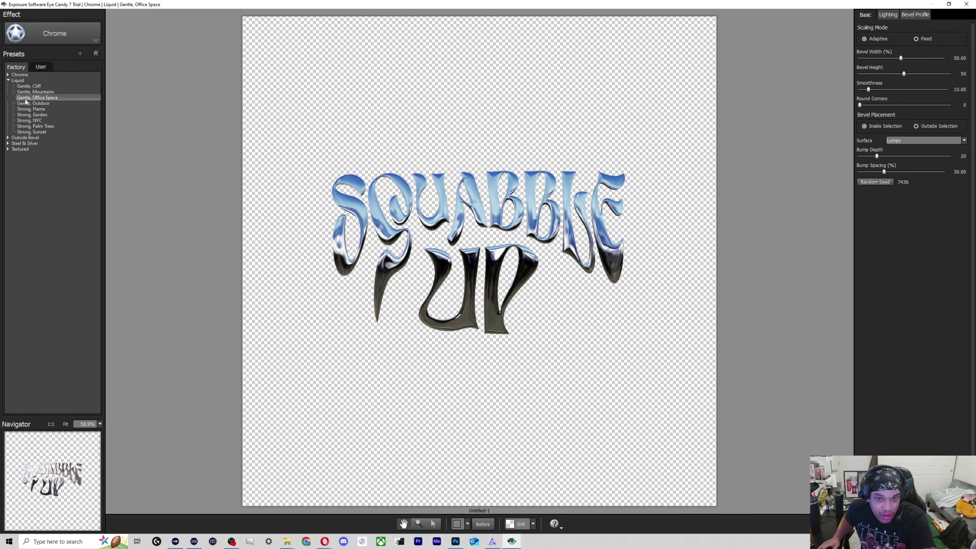
left_click(24, 87)
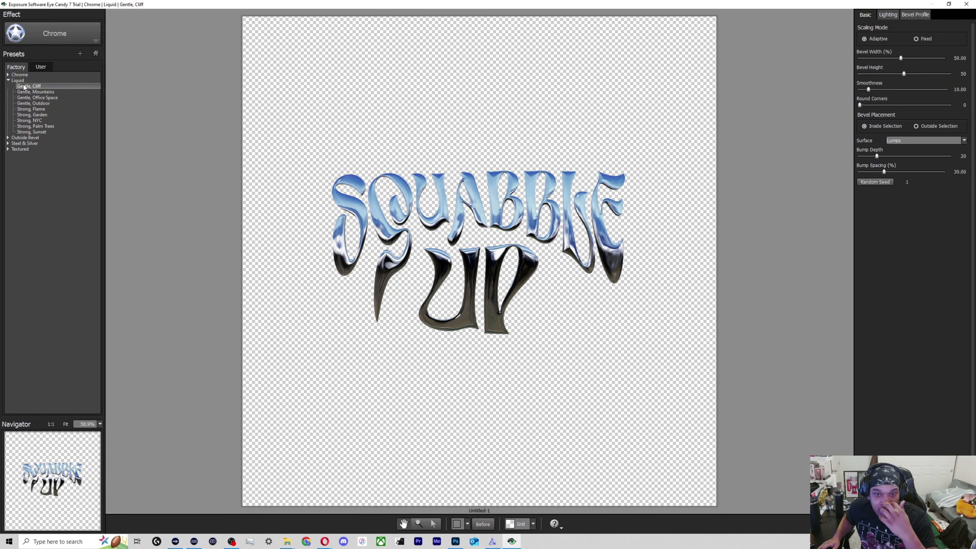
left_click(27, 93)
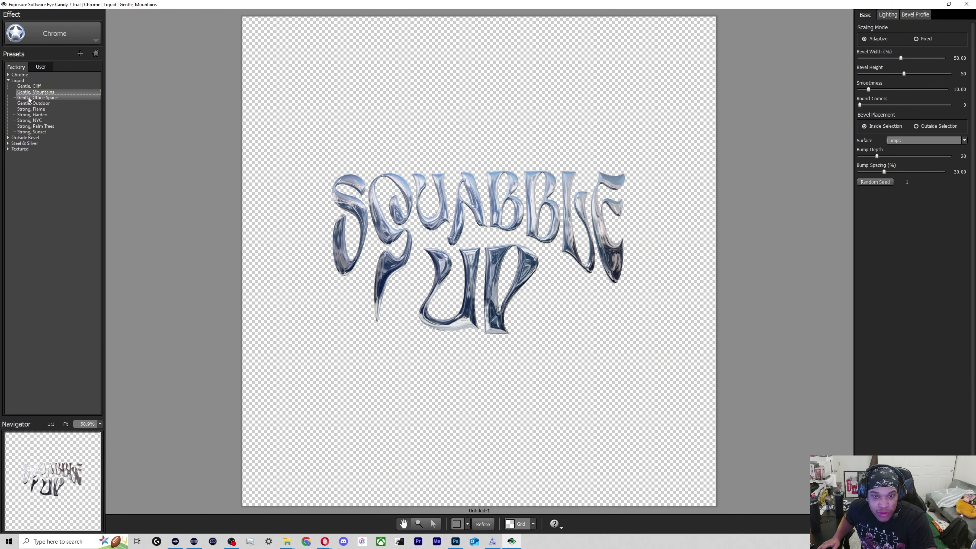
left_click(30, 98)
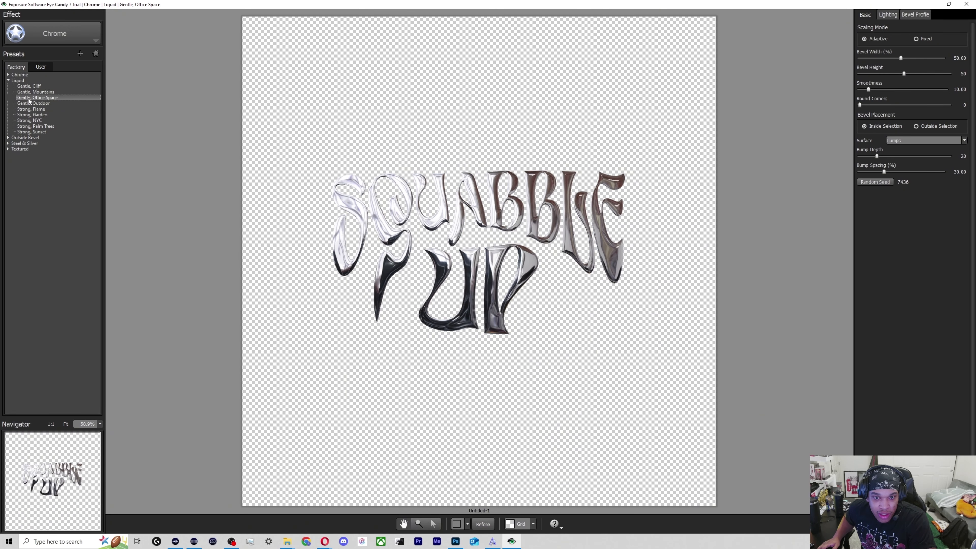
left_click(30, 104)
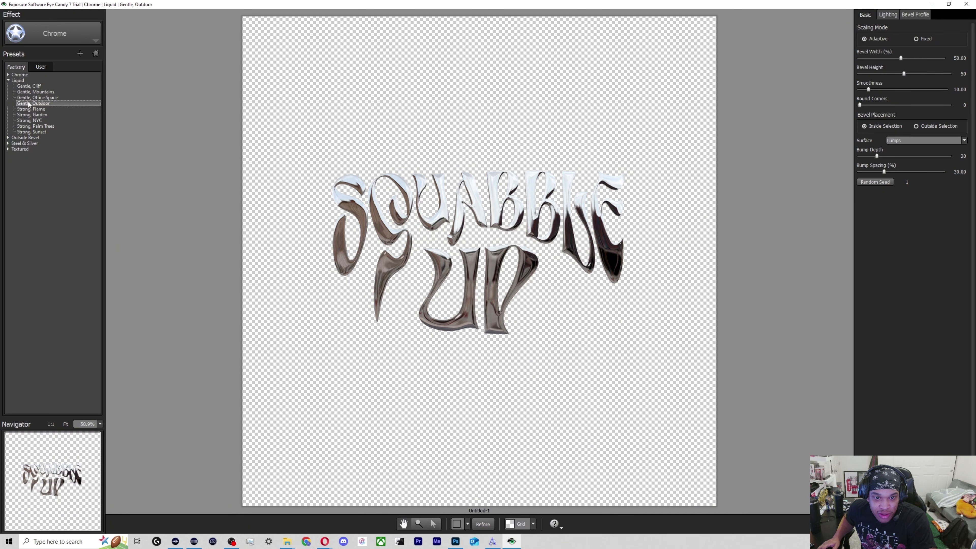
left_click(28, 110)
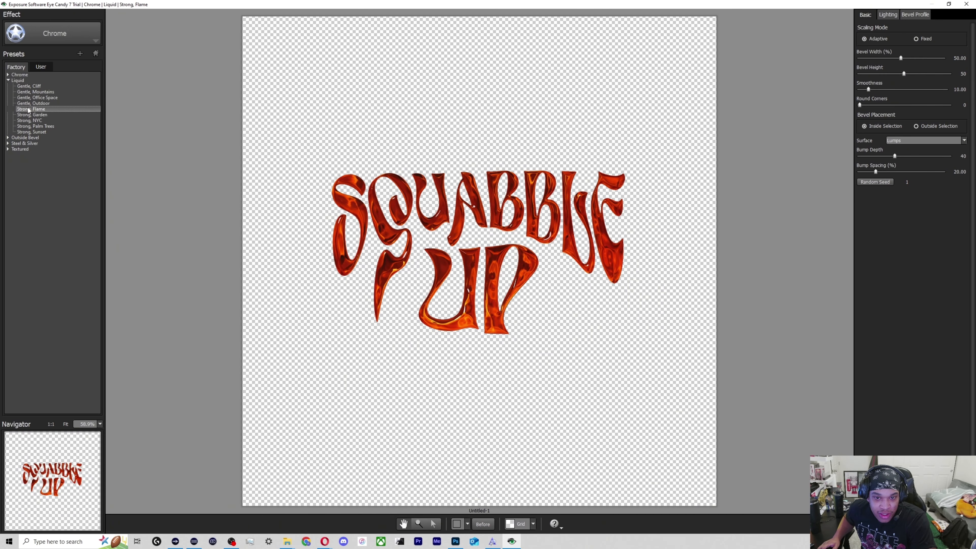
left_click(22, 105)
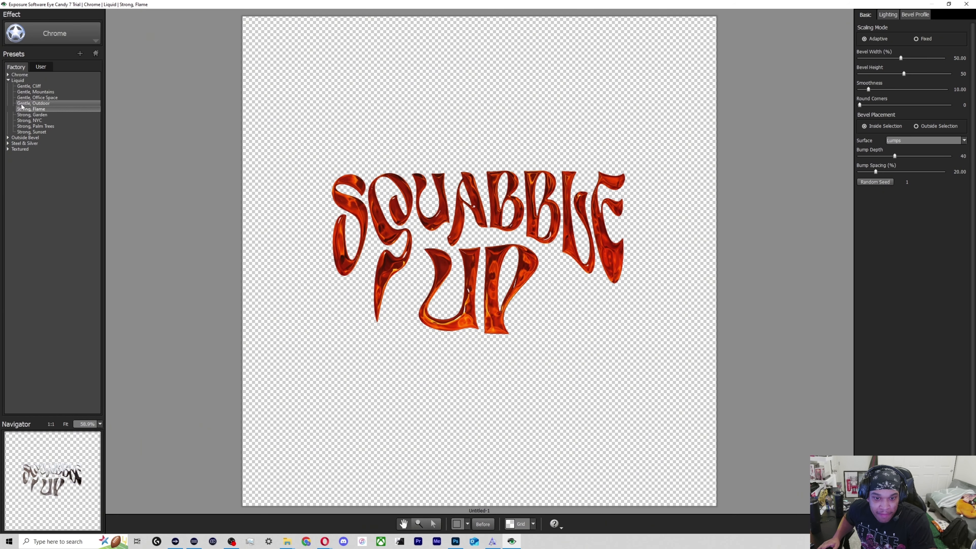
left_click(23, 115)
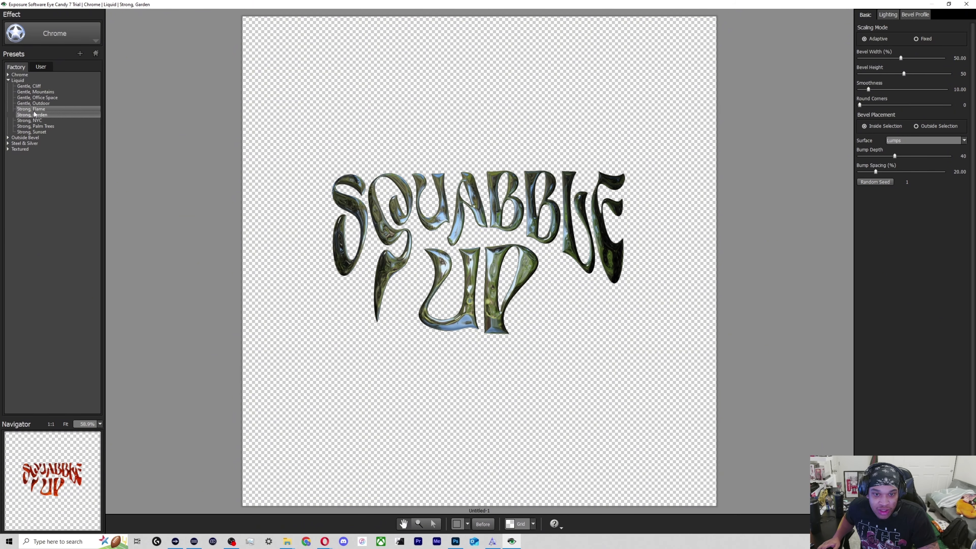
Choose the "Round, Office Space" Chrome preset and set the preview background to black.
left_click(36, 99)
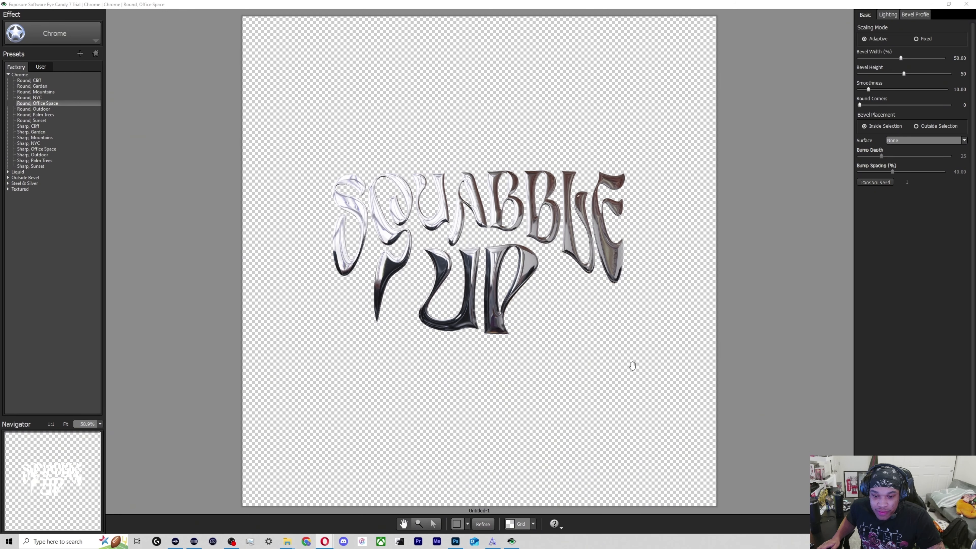
left_click(533, 524)
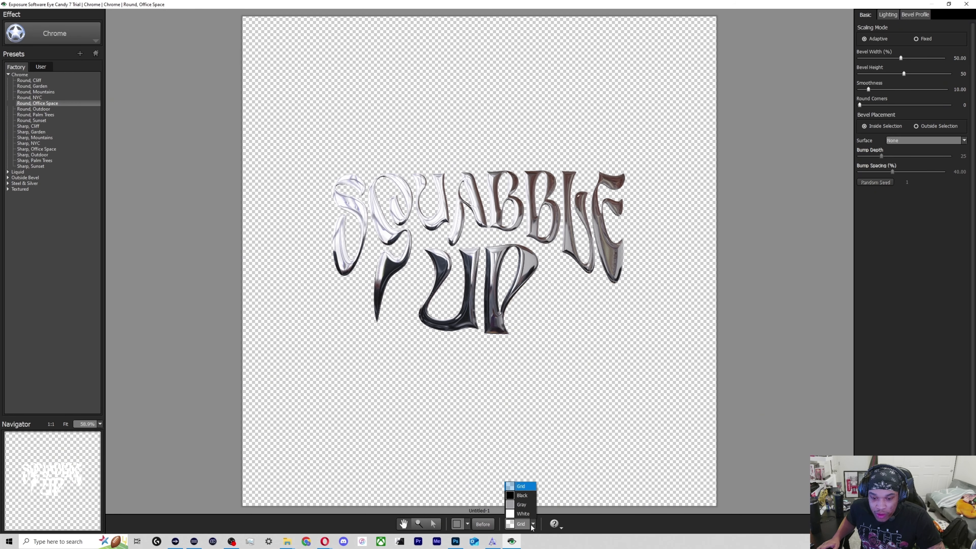
left_click(520, 495)
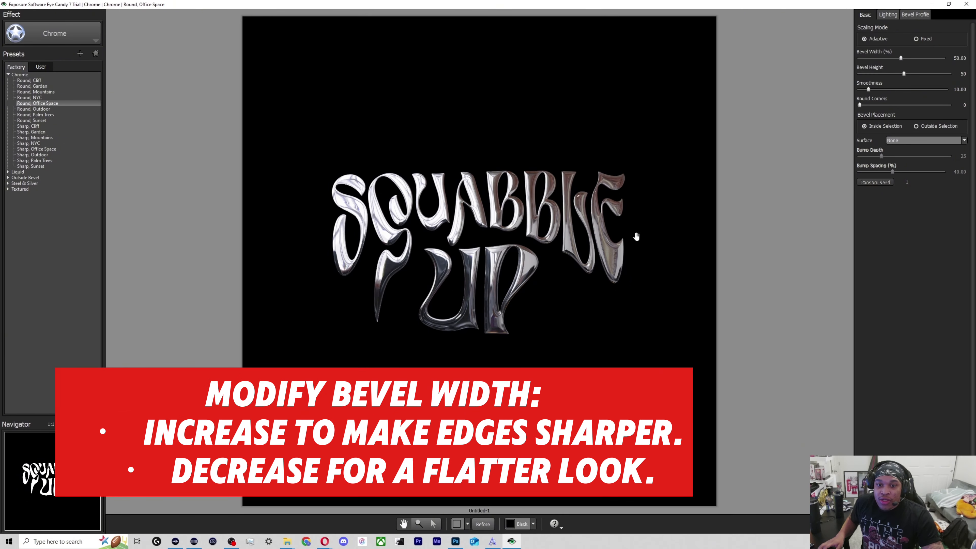
Set the Chrome effect's bevel width to 69.41% and its bevel height to 61.
mouse_move(903, 64)
left_mouse_down()
mouse_move(926, 65)
mouse_move(917, 59)
left_mouse_up()
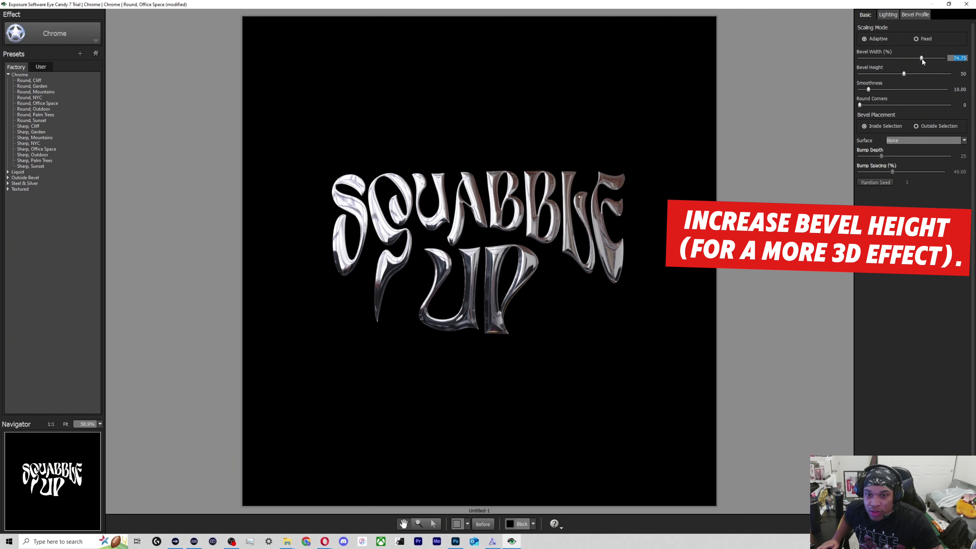
left_click_drag(920, 61, 827, 76)
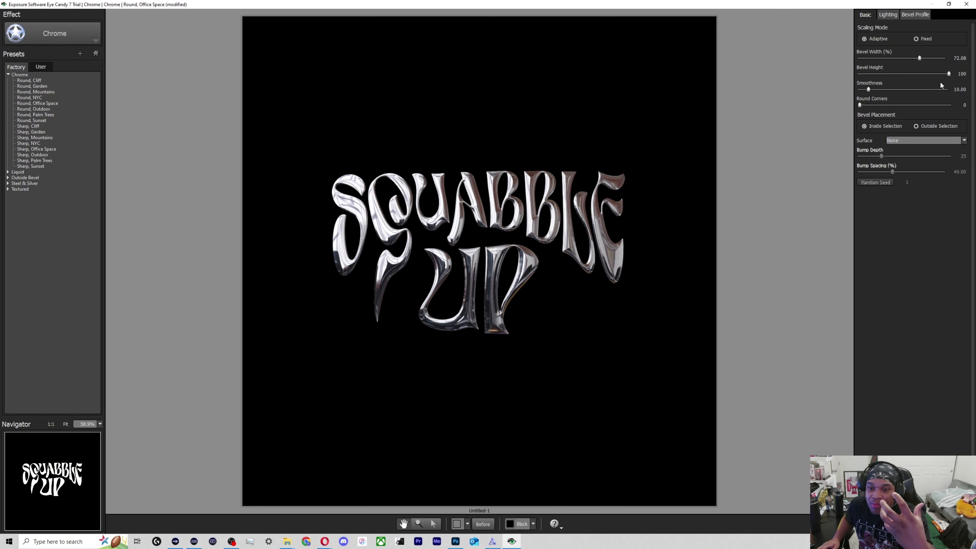
left_click_drag(949, 78, 910, 78)
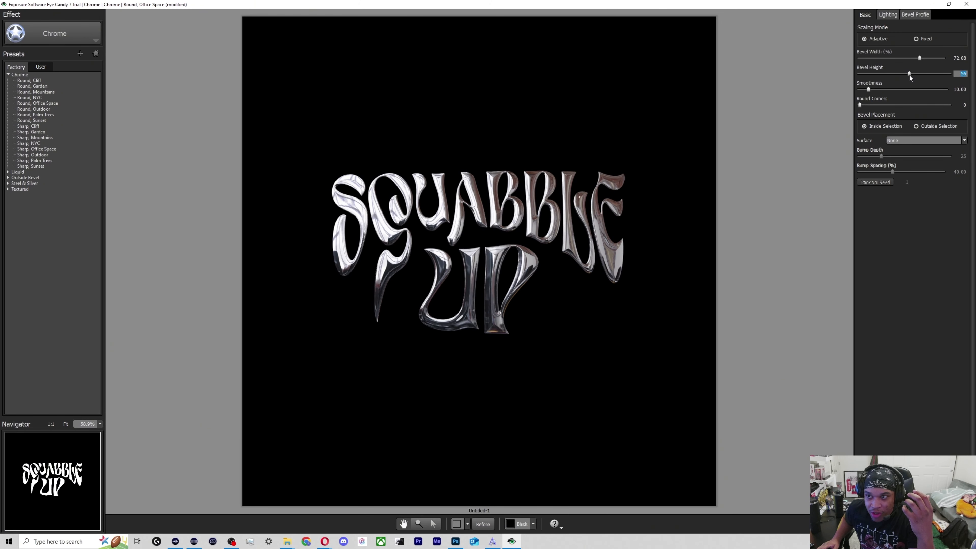
left_click_drag(919, 57, 913, 59)
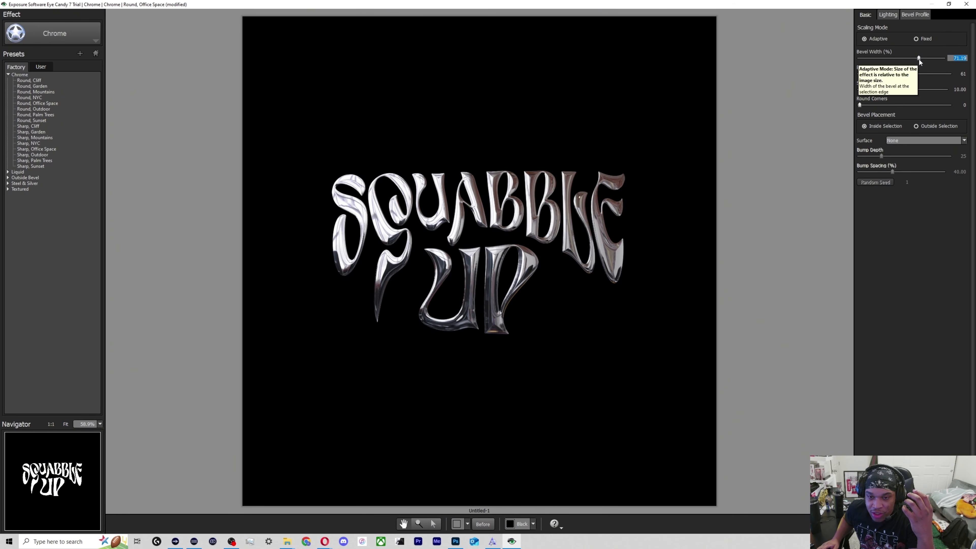
left_click_drag(919, 59, 917, 61)
Try different corner roundings on the chrome lettering, up to 34 and beyond, settling on a Round Corners value of 6.
left_click_drag(859, 105, 865, 108)
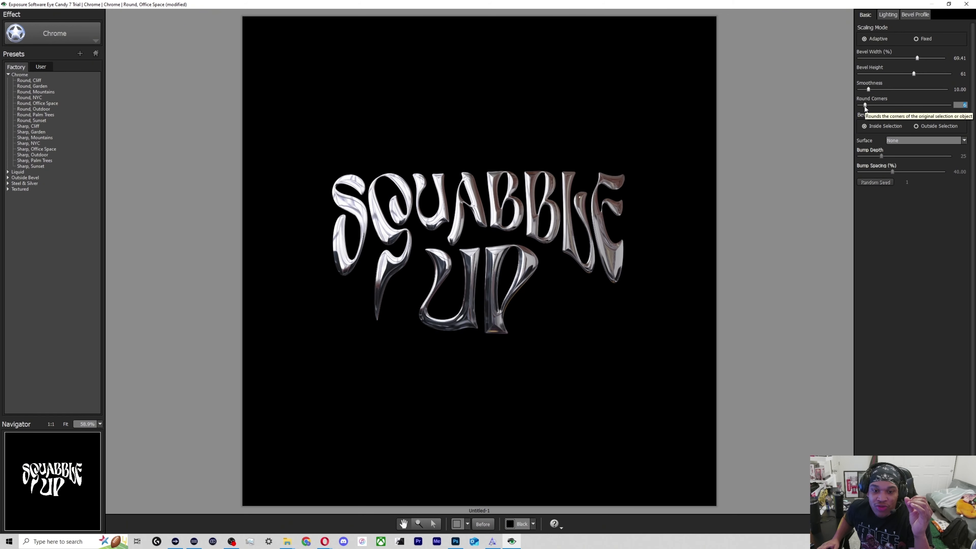
left_click_drag(865, 105, 868, 106)
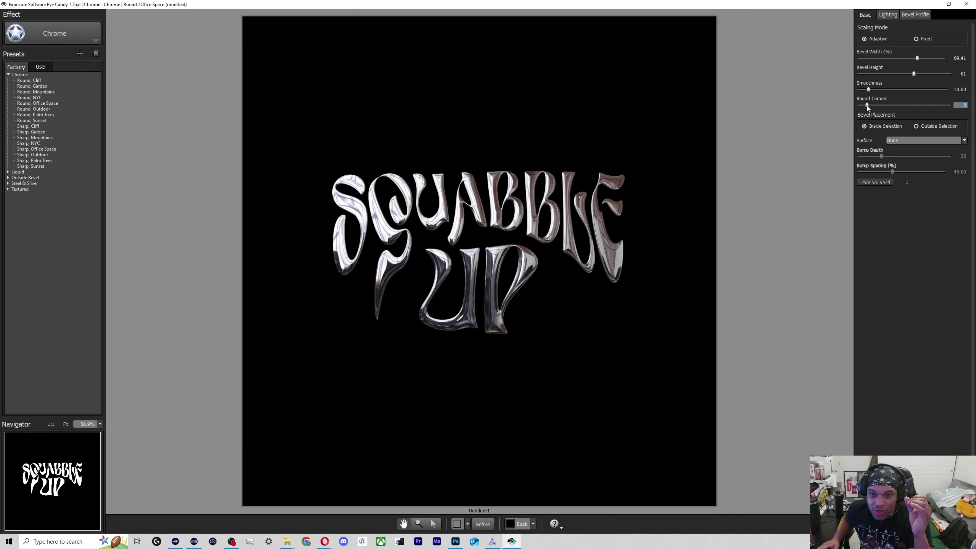
left_click_drag(864, 105, 885, 104)
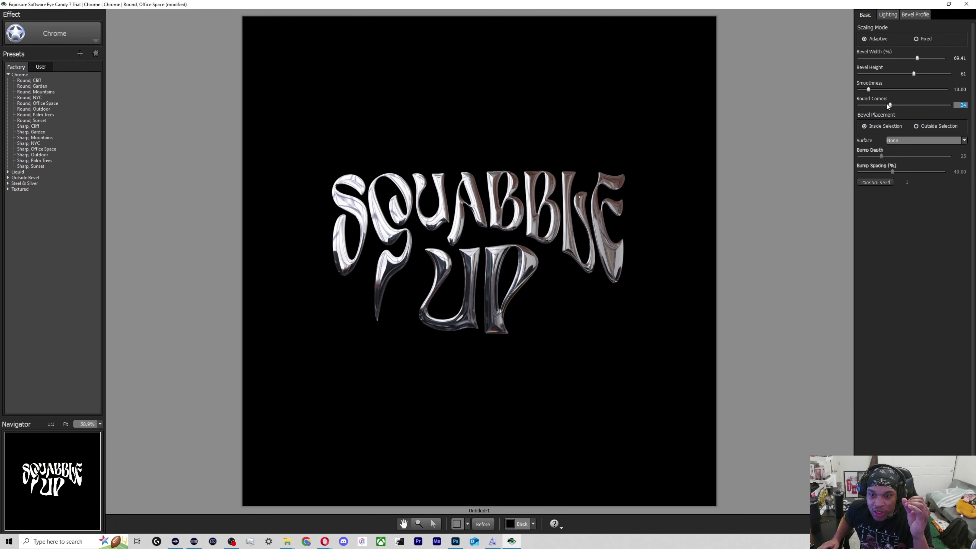
left_click_drag(887, 105, 920, 106)
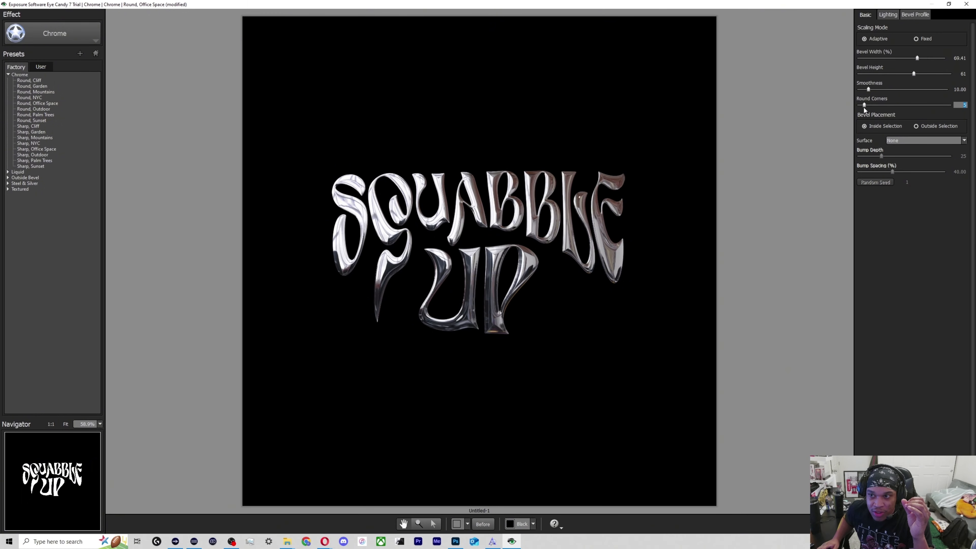
left_click_drag(863, 105, 864, 106)
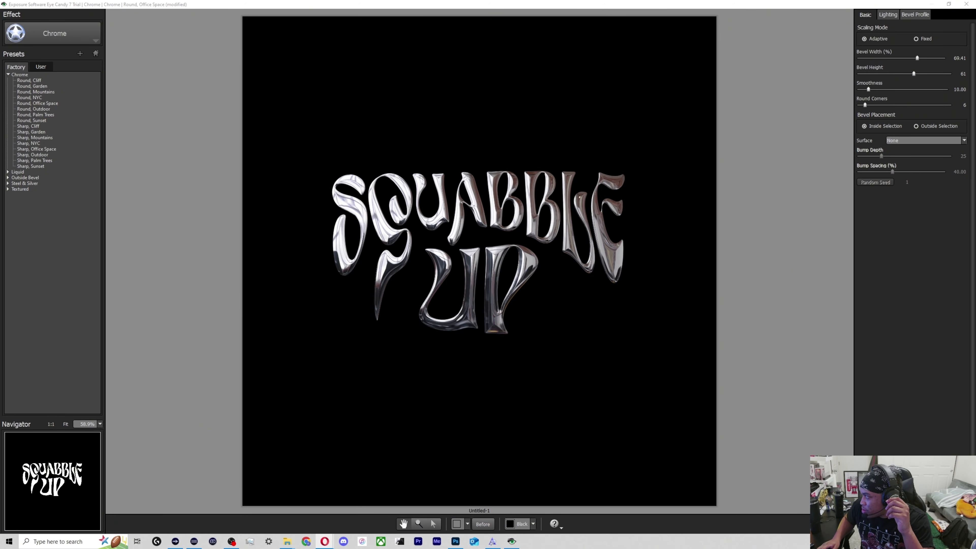
Try bevel widths on the chrome text from nearly flat up to about 53%.
left_click_drag(917, 58, 835, 66)
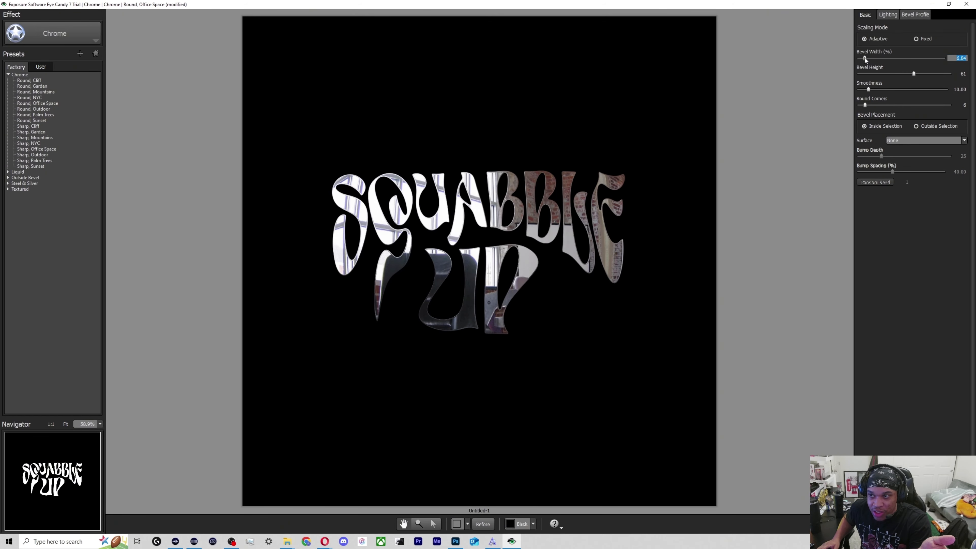
left_click_drag(865, 60, 869, 60)
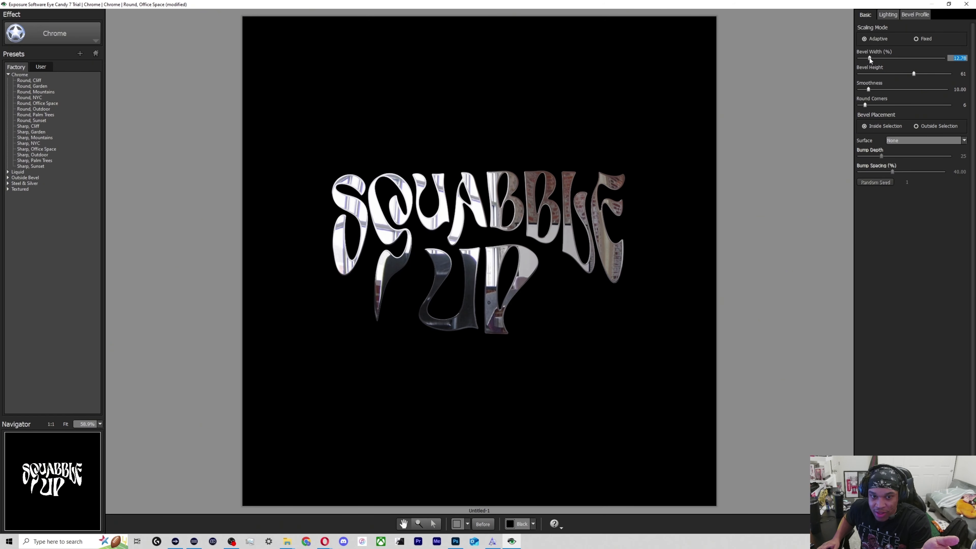
left_click_drag(903, 57, 828, 65)
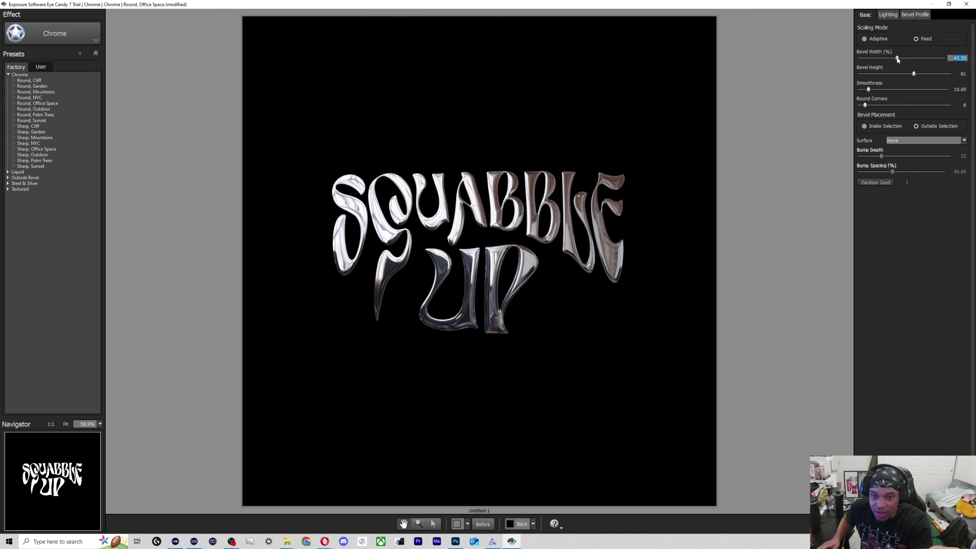
left_click_drag(904, 62, 904, 60)
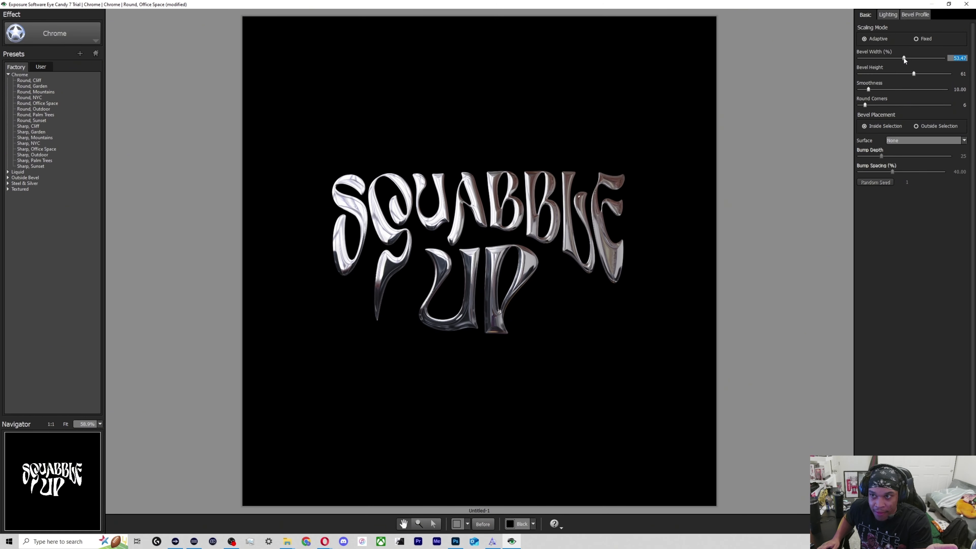
Try the "Round, Palm Trees" and "Round, Sunset" presets, then adjust Palm Trees to bevel width 47.33%, height 41 and smoothness about 30.
left_click(22, 115)
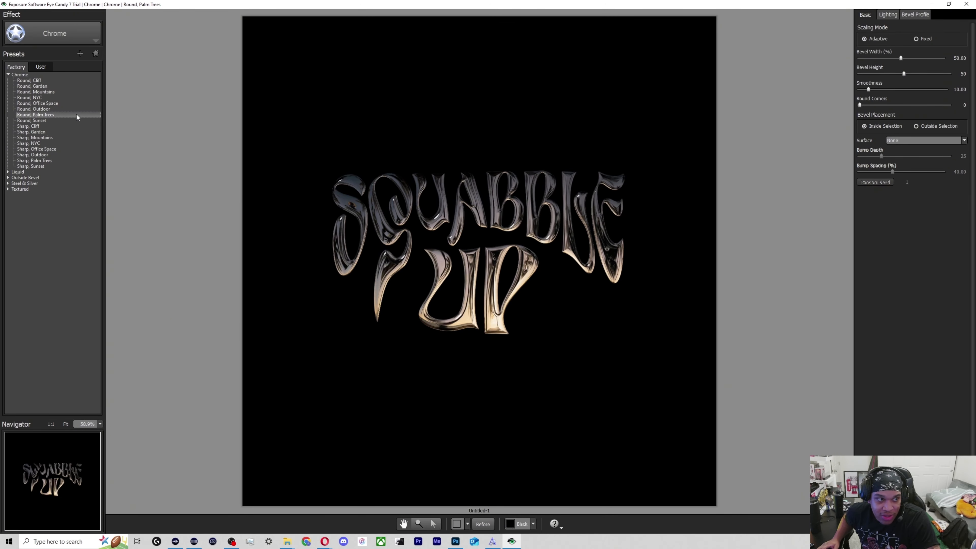
left_click(46, 120)
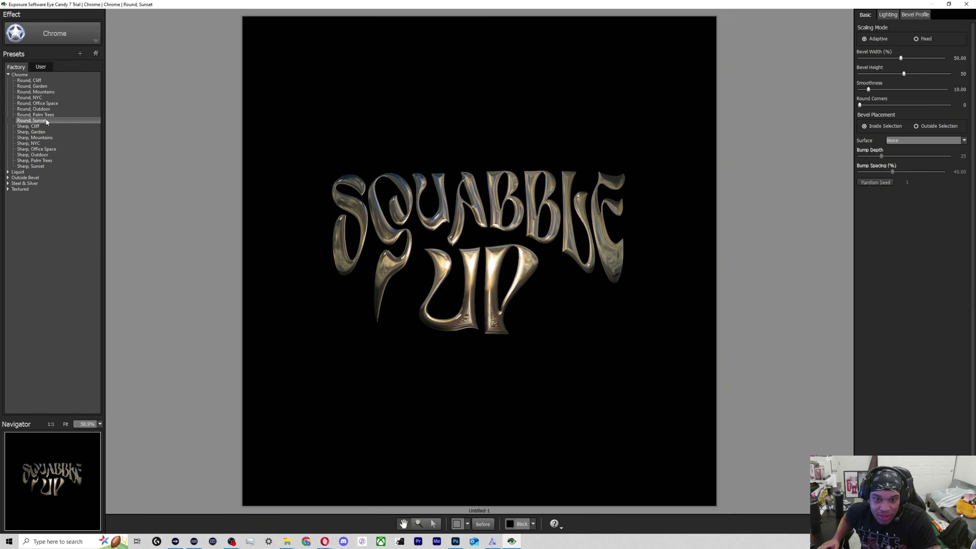
left_click(46, 115)
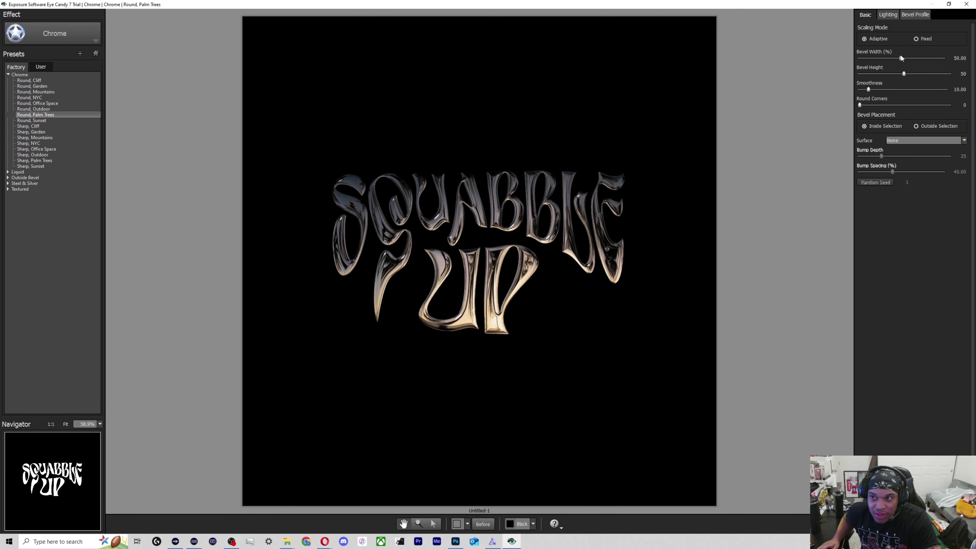
left_click_drag(903, 60, 886, 89)
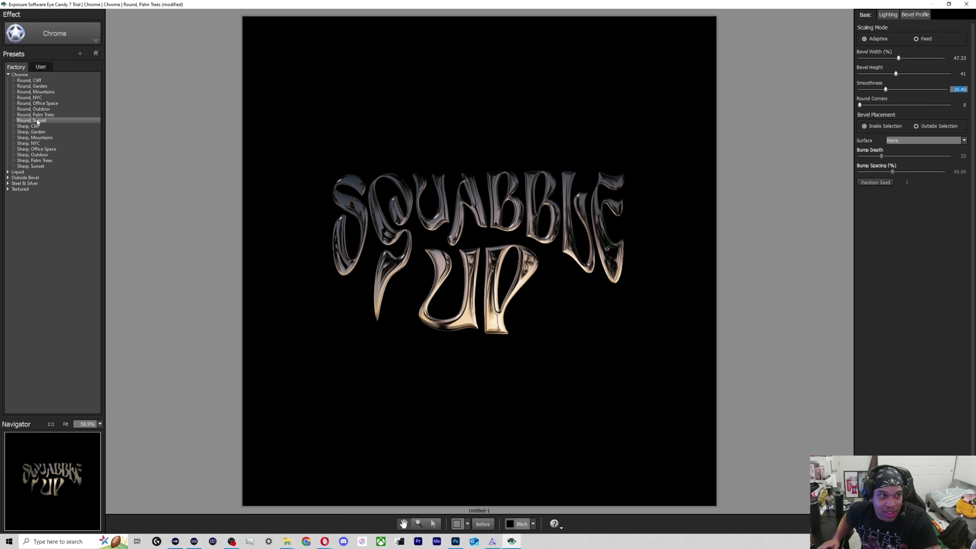
Try the Chrome presets "Sharp, Cliff", "Round, Palm Trees", "Round, Garden", "Round, Cliff" and "Round, Mountains" on the text.
left_click(33, 125)
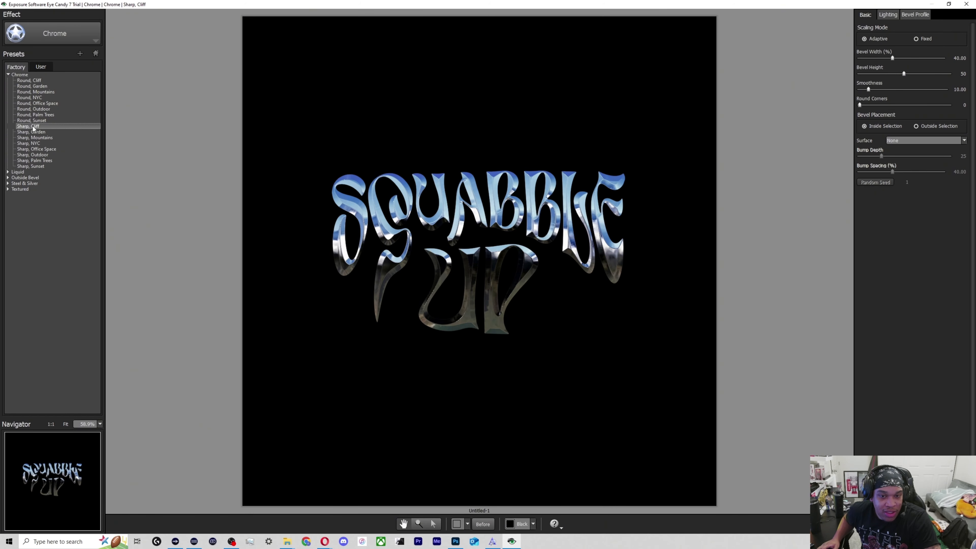
left_click(32, 115)
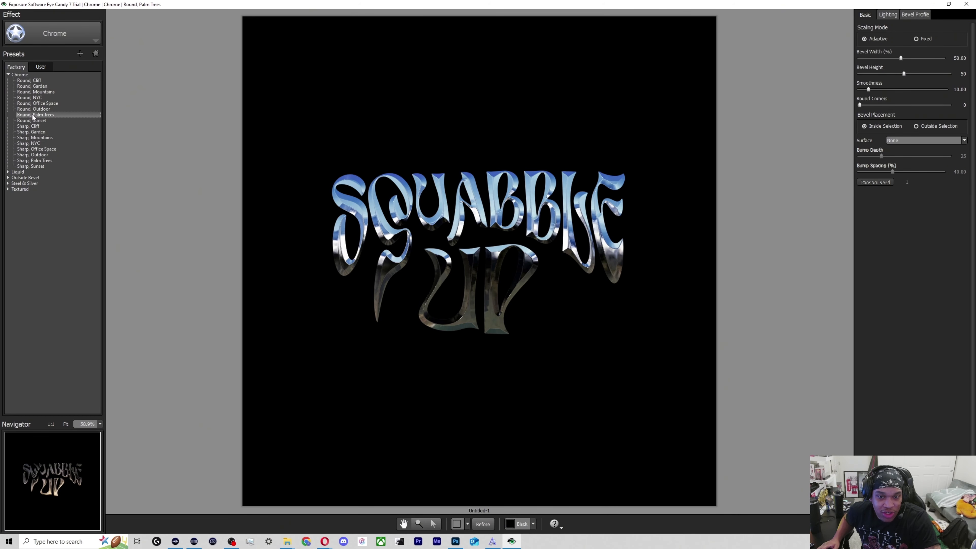
left_click(29, 87)
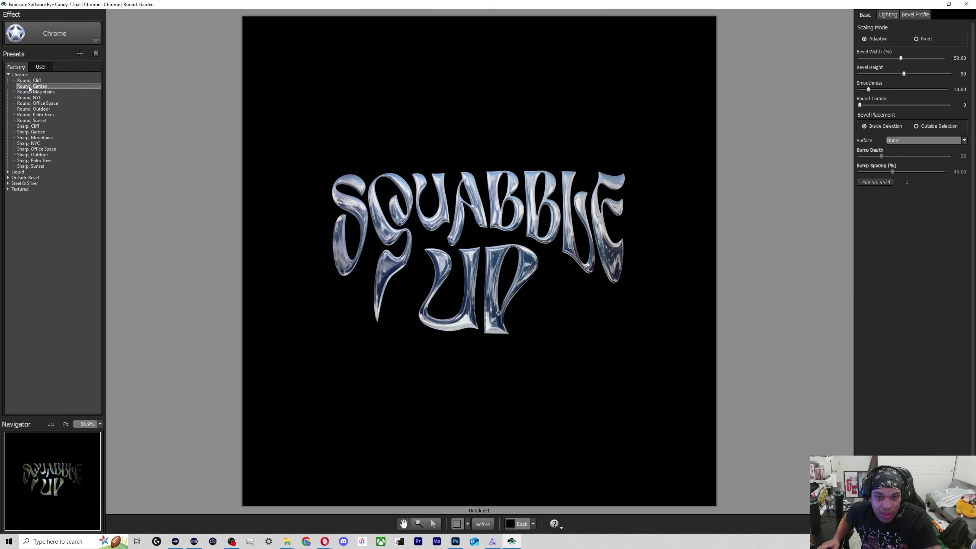
left_click(29, 82)
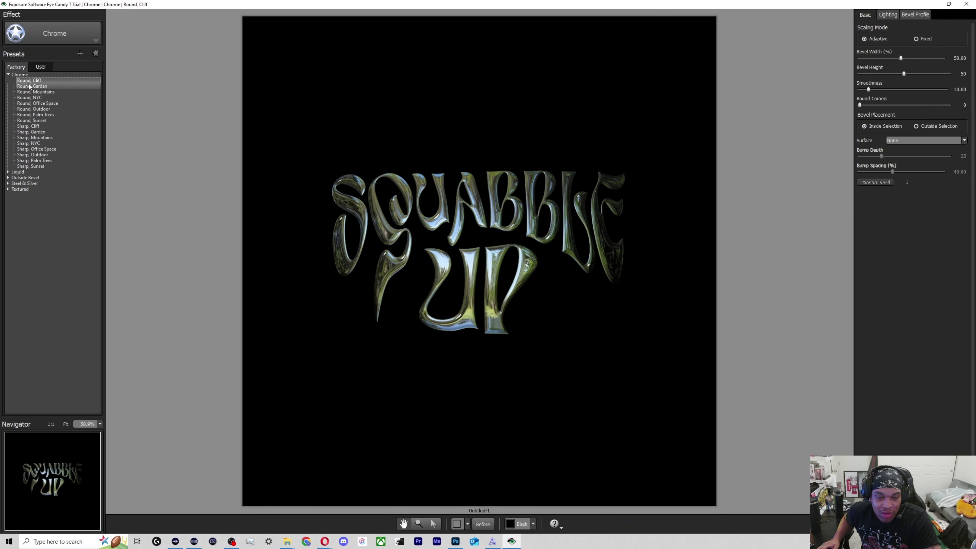
left_click(29, 92)
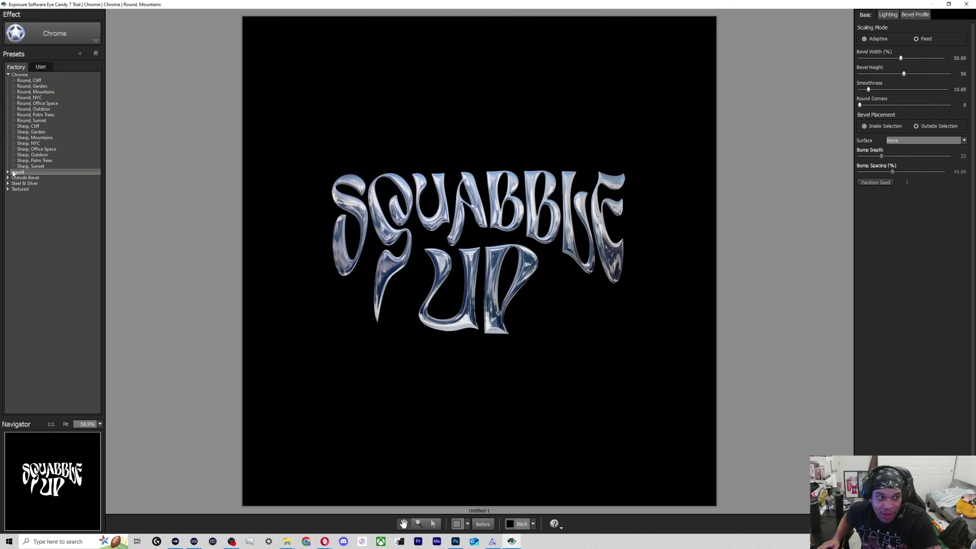
Try the Steel & Silver presets "Steel, Flat Edge", "Steel, Smooth Rim" and "Steel, Terraced" on the text.
left_click(32, 321)
left_click(33, 333)
left_click(31, 339)
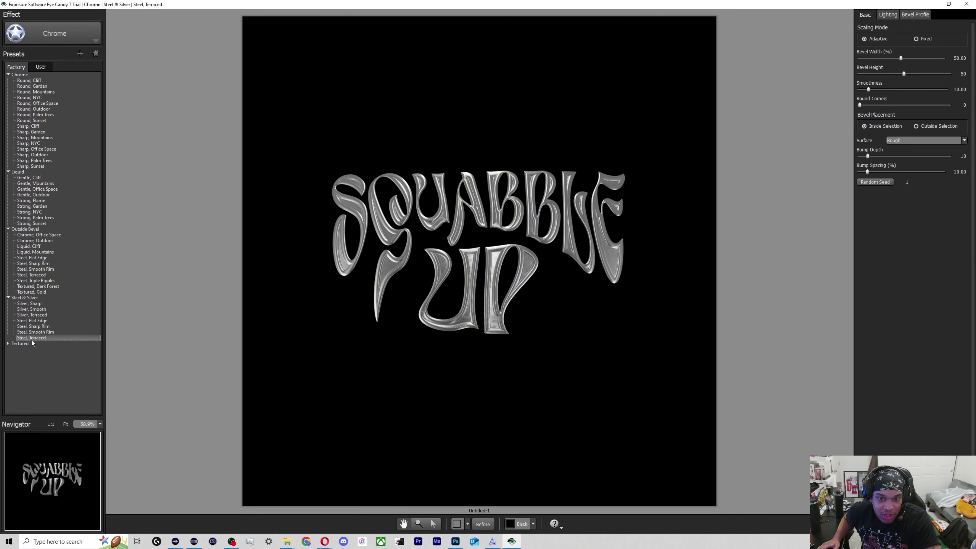
Compare the Chrome presets "Round, NYC", "Round, Office Space", "Sharp, Mountains" and "Round, Palm Trees" on the text.
left_click(29, 97)
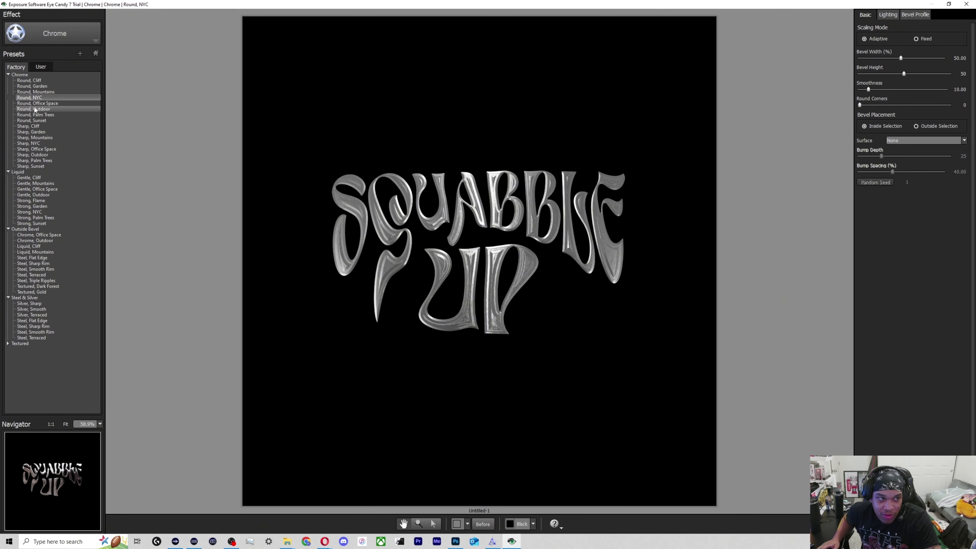
left_click(36, 104)
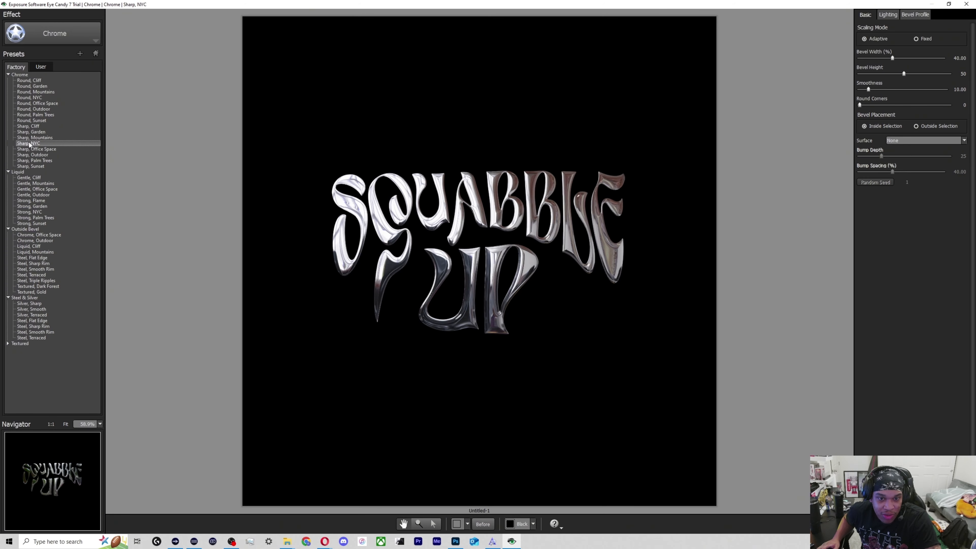
left_click(30, 137)
left_click(30, 115)
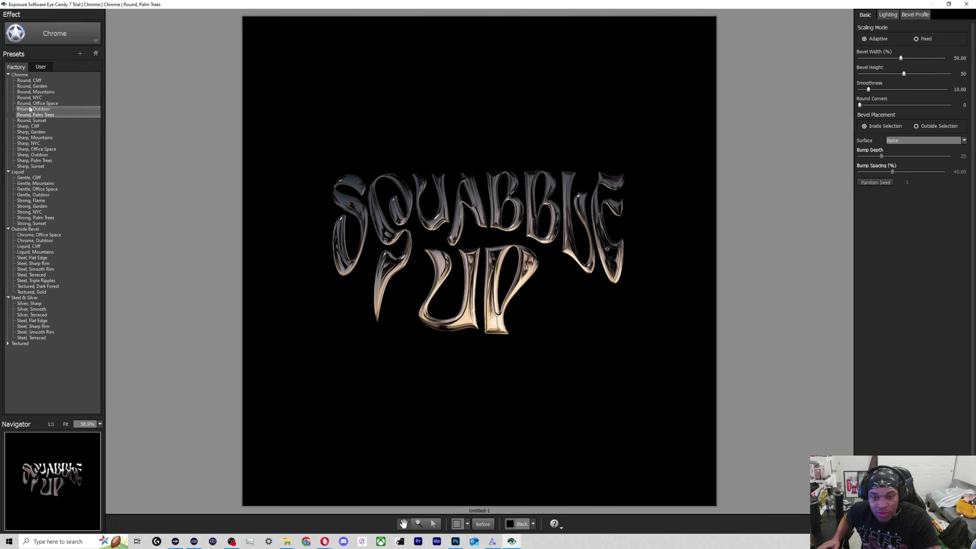
Choose the "Round, Office Space" preset with bevel width 89.61%, bevel height 87, smoothness 93.80 and round corners 1.
left_click(27, 103)
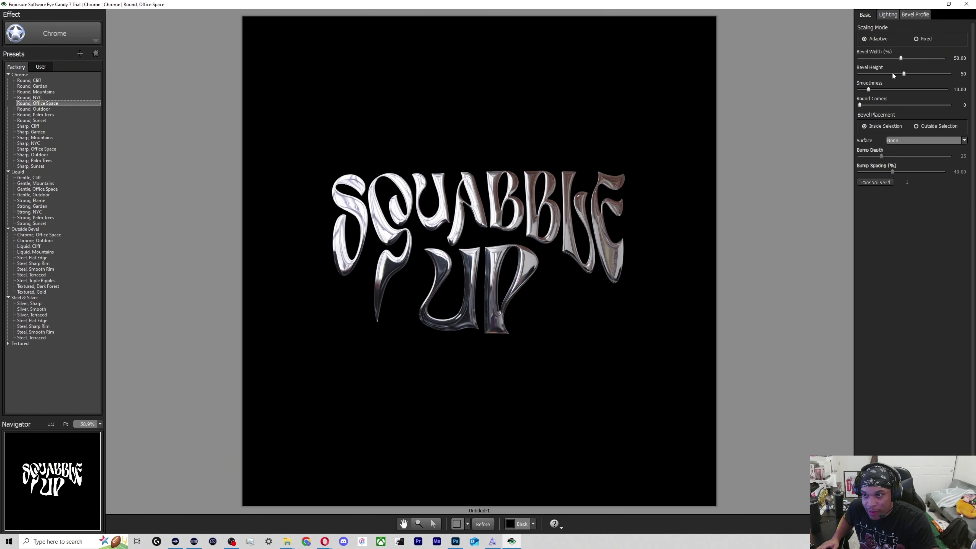
left_click_drag(903, 57, 844, 66)
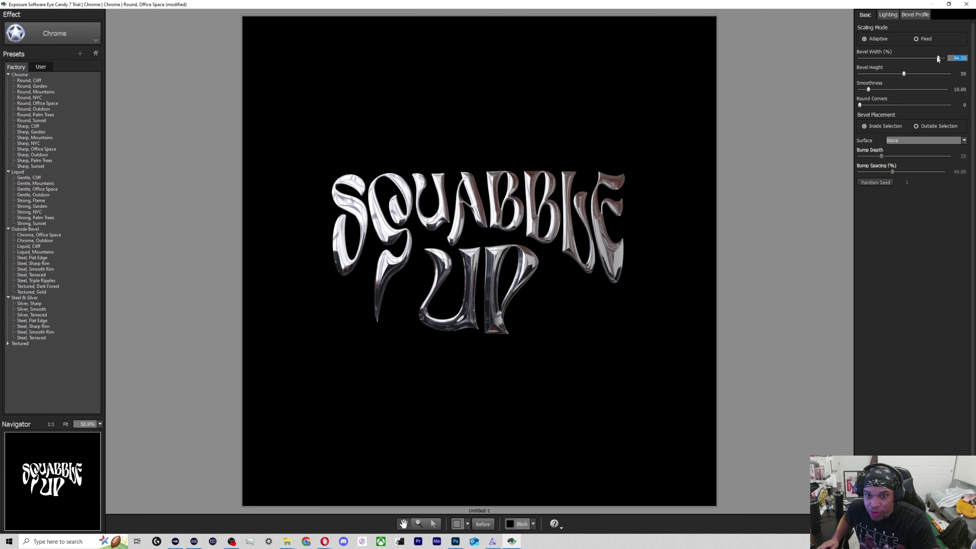
left_click_drag(860, 105, 911, 73)
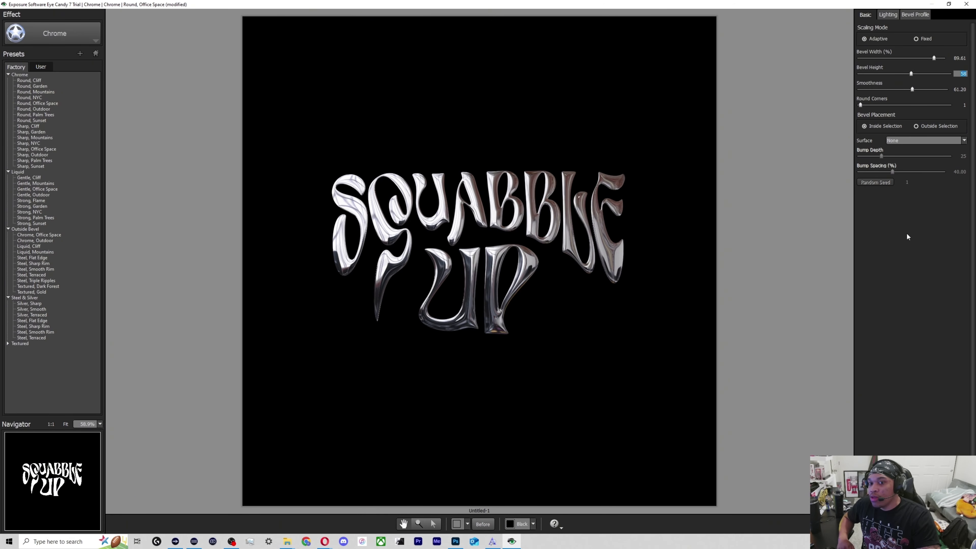
left_click_drag(911, 74, 941, 93)
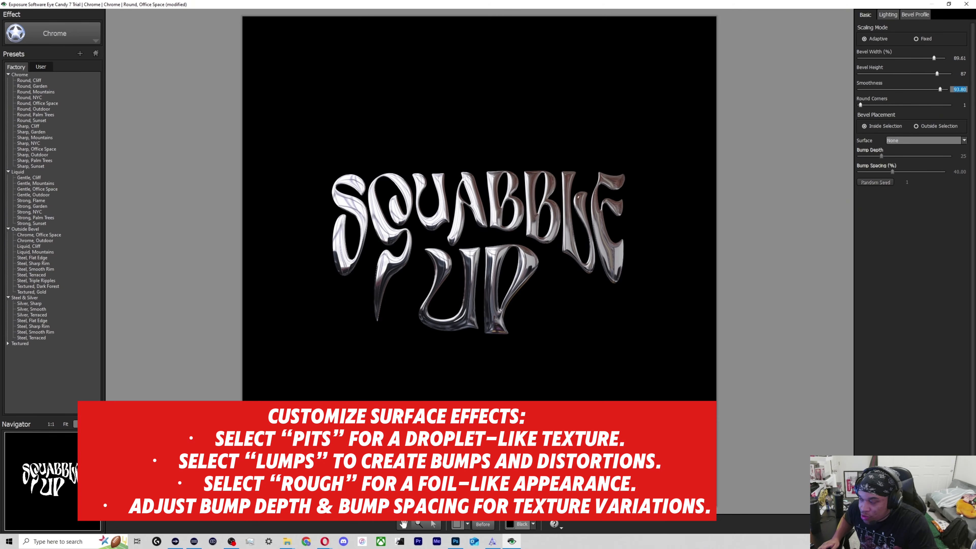
Try the Pits surface texture on the chrome lettering with bump depth 63 and bump spacing about 50%.
left_click(893, 142)
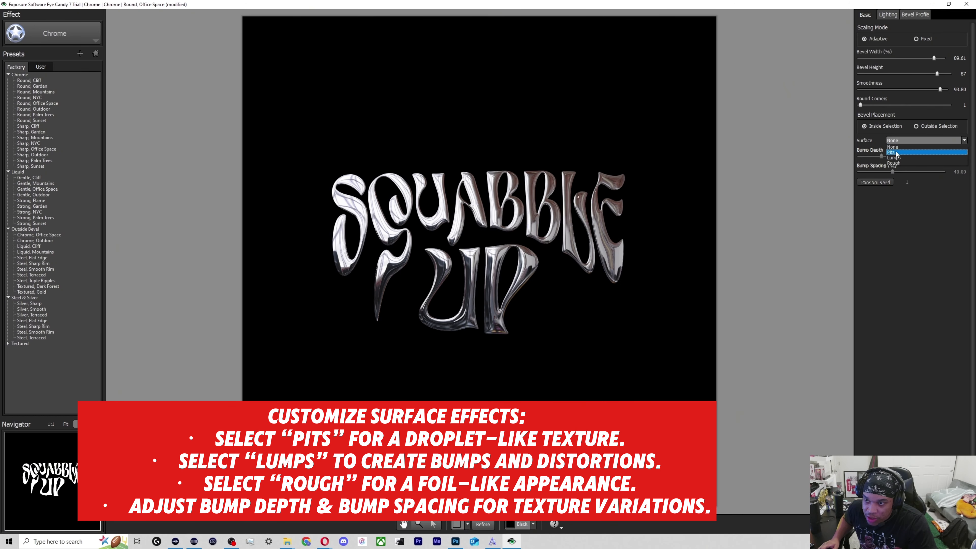
left_click(897, 152)
left_click(892, 143)
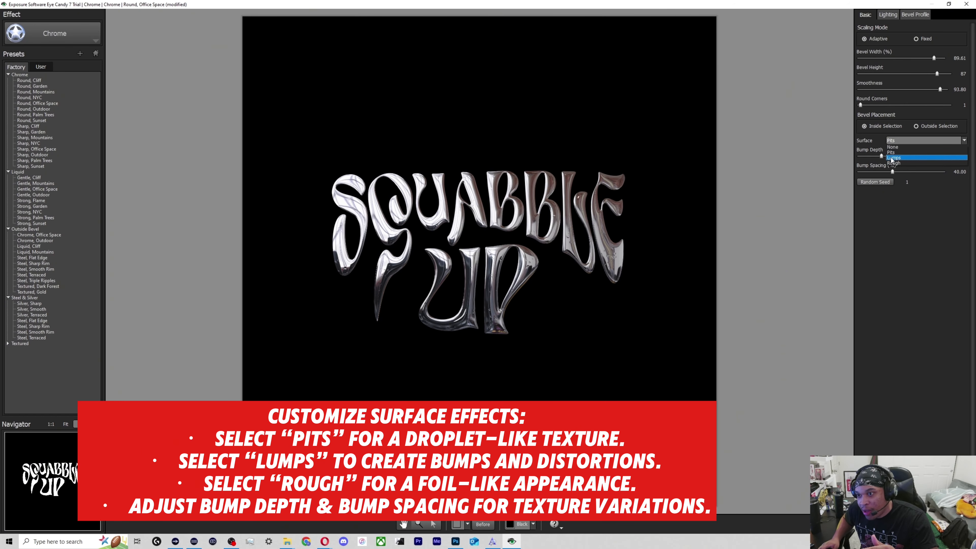
left_click(892, 153)
left_click_drag(882, 156, 910, 156)
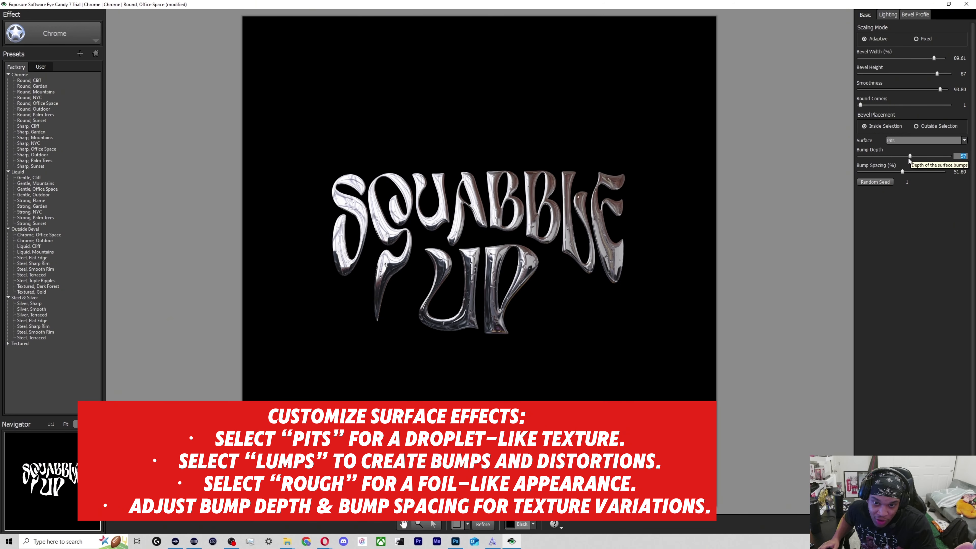
left_click_drag(903, 171, 916, 156)
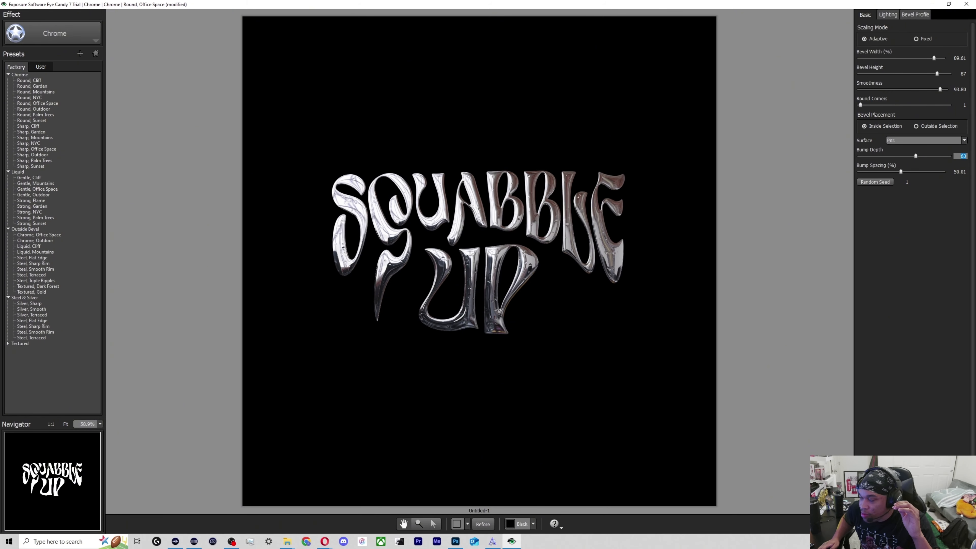
Change the surface texture to Lumps with bump depth 54 and bump spacing about 50%.
left_click(901, 141)
left_click(896, 160)
left_click_drag(916, 156, 901, 172)
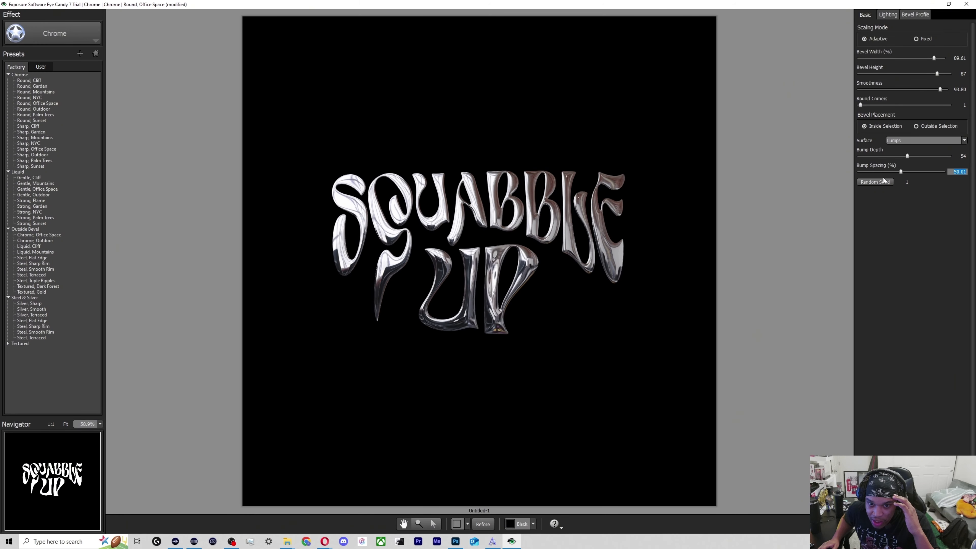
Change the surface texture to Pits with bump depth 65 and bump spacing 49.61%, keeping the bevel inside the selection.
left_click(903, 140)
left_click(903, 152)
left_click(902, 155)
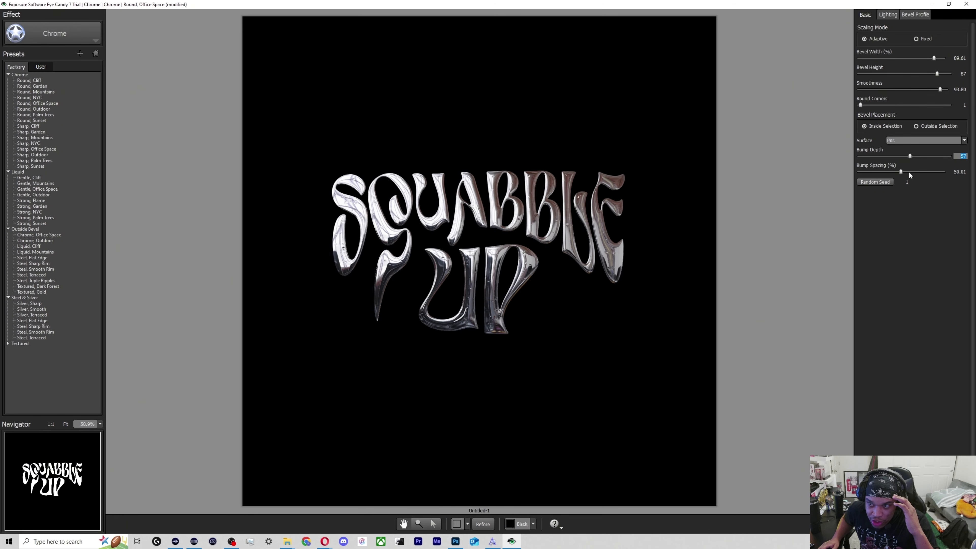
left_click_drag(901, 173, 918, 160)
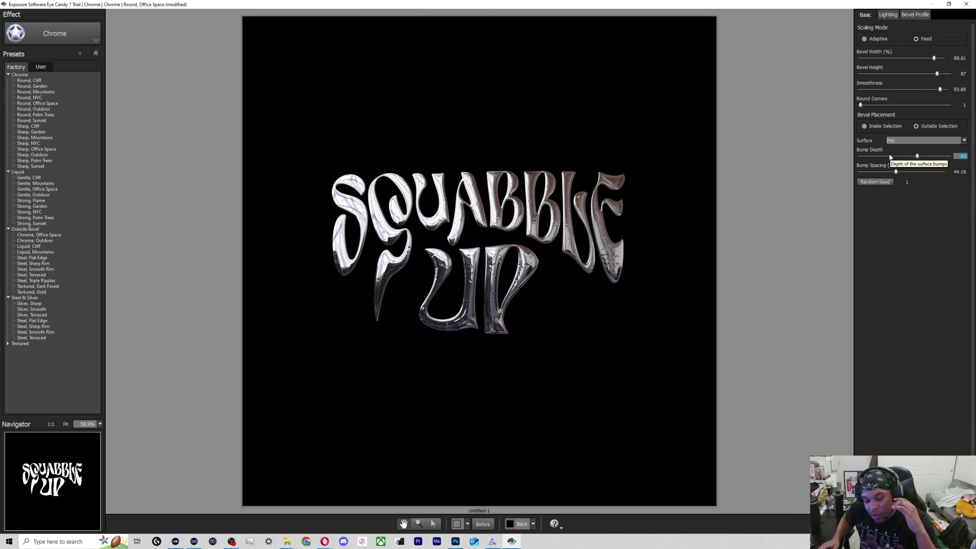
left_click(899, 173)
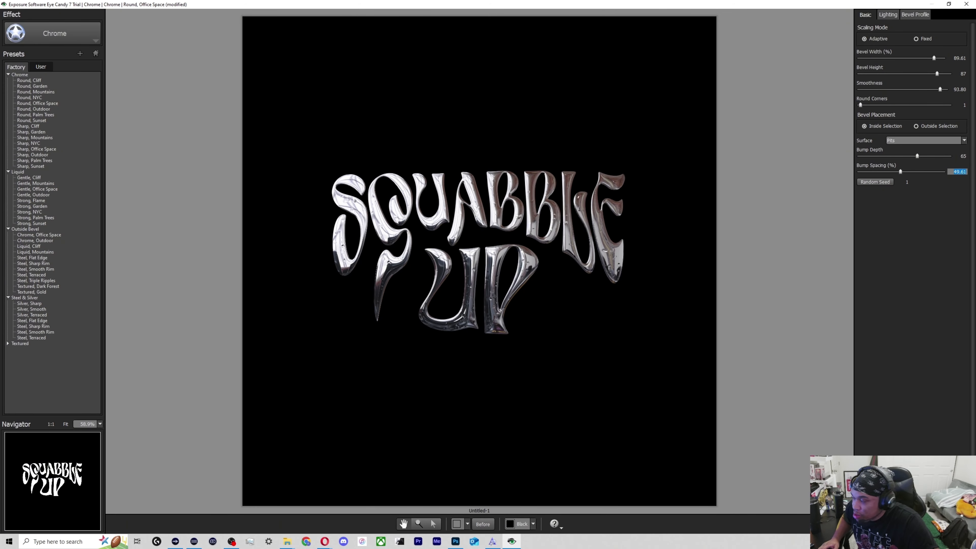
left_click(923, 128)
left_click(887, 129)
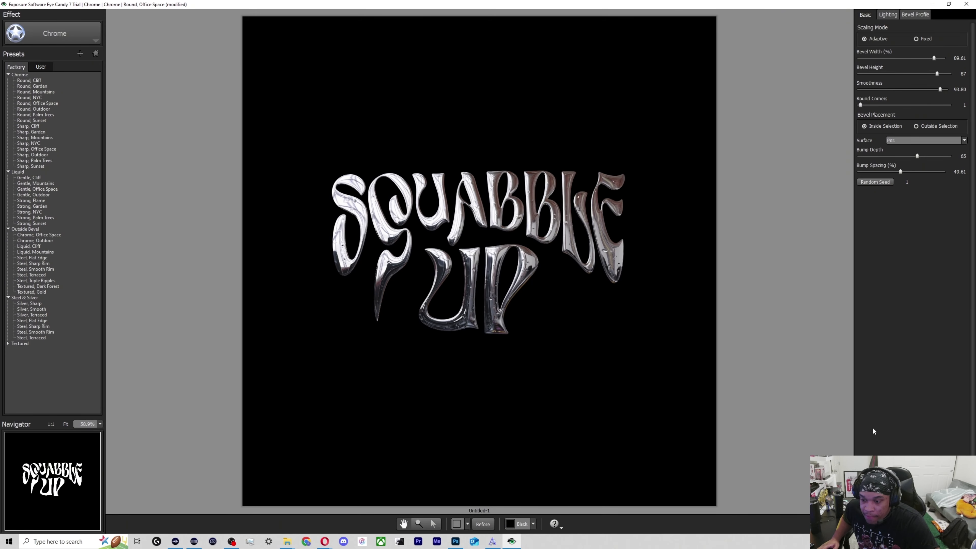
Look through the Basic and Bevel Profile settings, ending on the chrome effect's lighting settings.
left_click(897, 15)
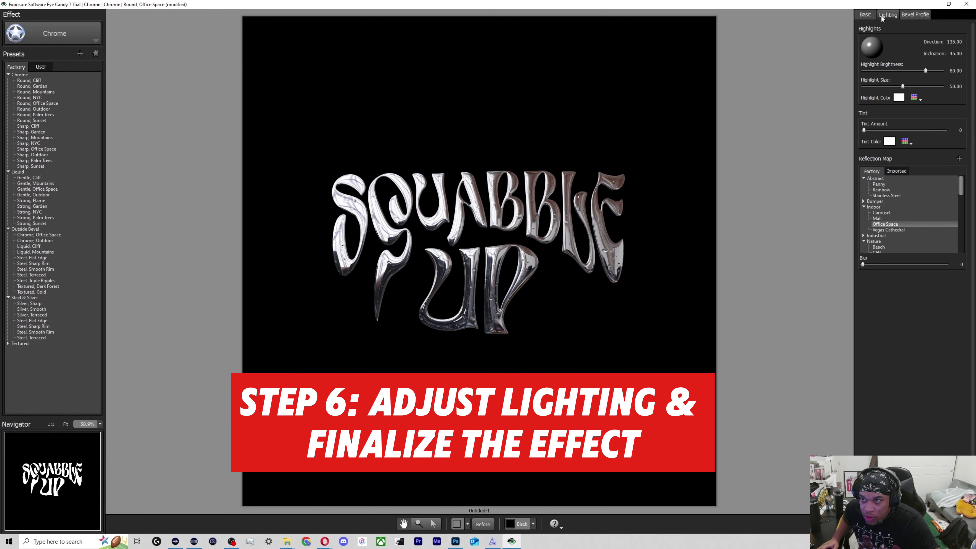
left_click(906, 17)
left_click(890, 16)
left_click(870, 17)
left_click(887, 17)
left_click(907, 16)
left_click(887, 15)
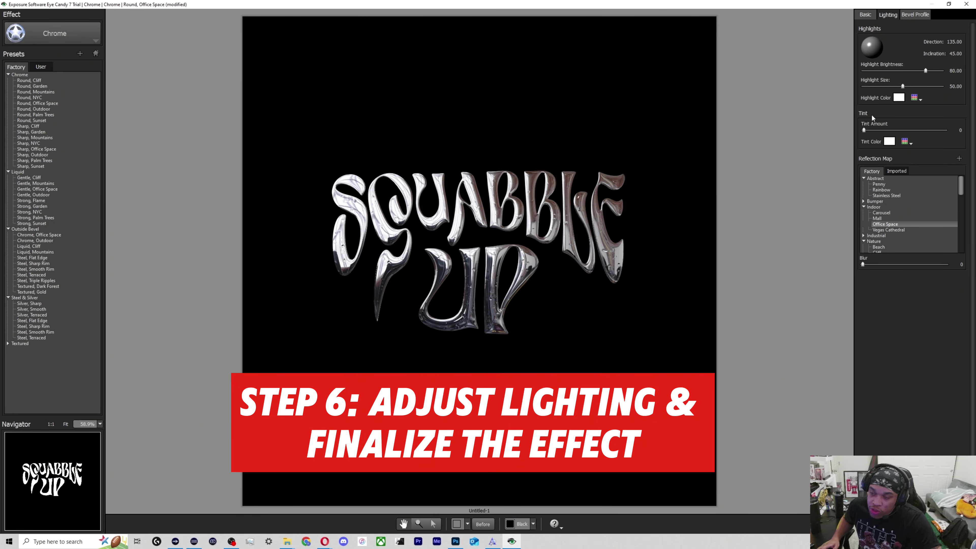
Compare the Indoor reflection maps Vegas Cathedral, Mall, Carousel and Office Space on the lettering.
scroll(867, 230, "down", 1)
left_click(863, 224)
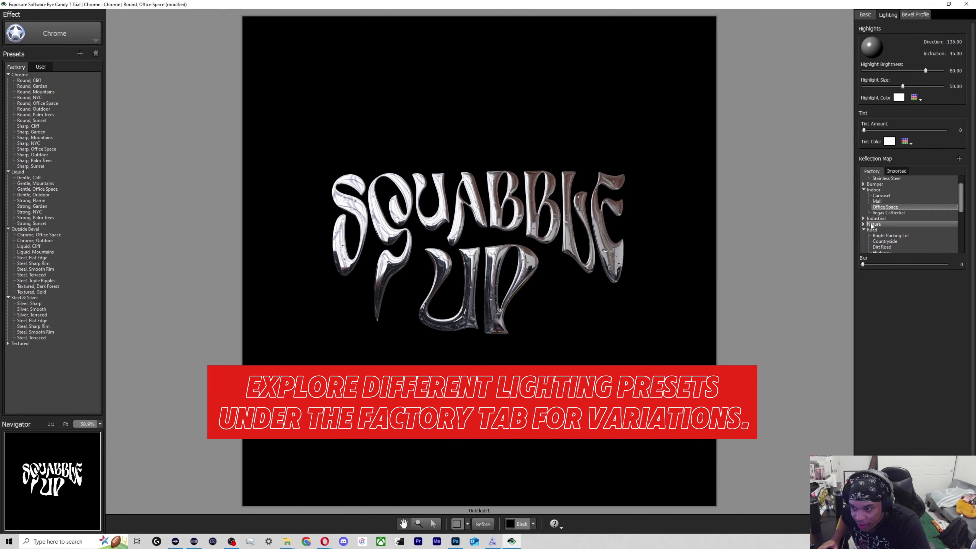
scroll(872, 225, "down", 1)
left_click(863, 207)
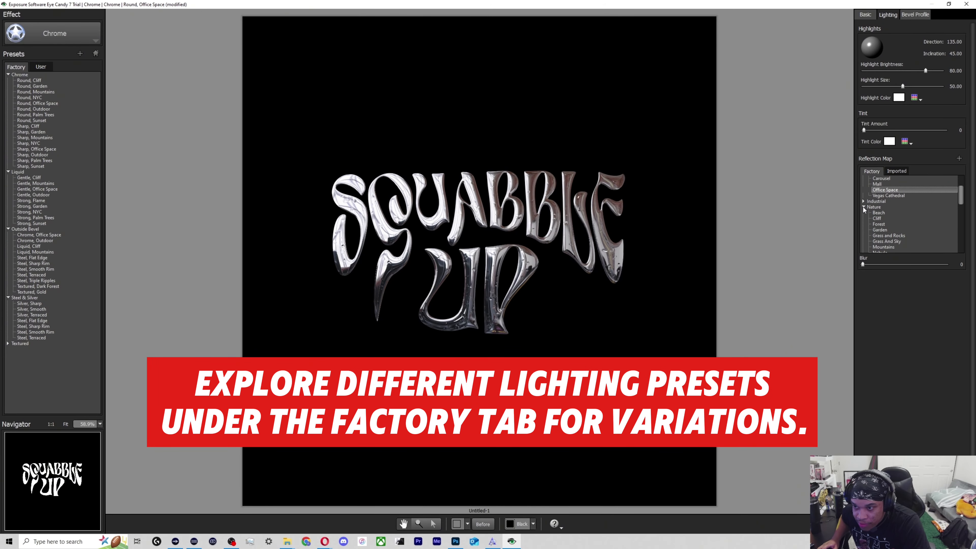
left_click(878, 195)
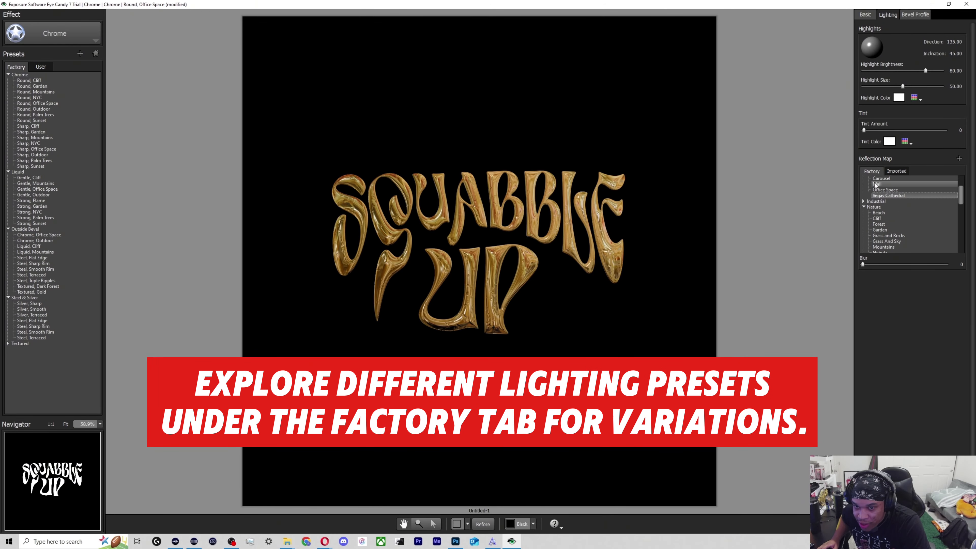
left_click(876, 184)
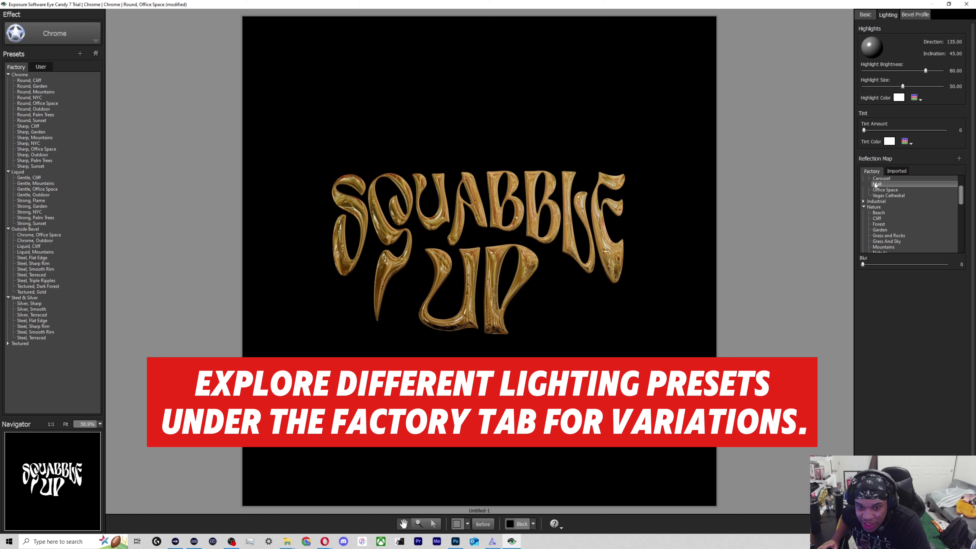
scroll(880, 198, "up", 1)
left_click(882, 195)
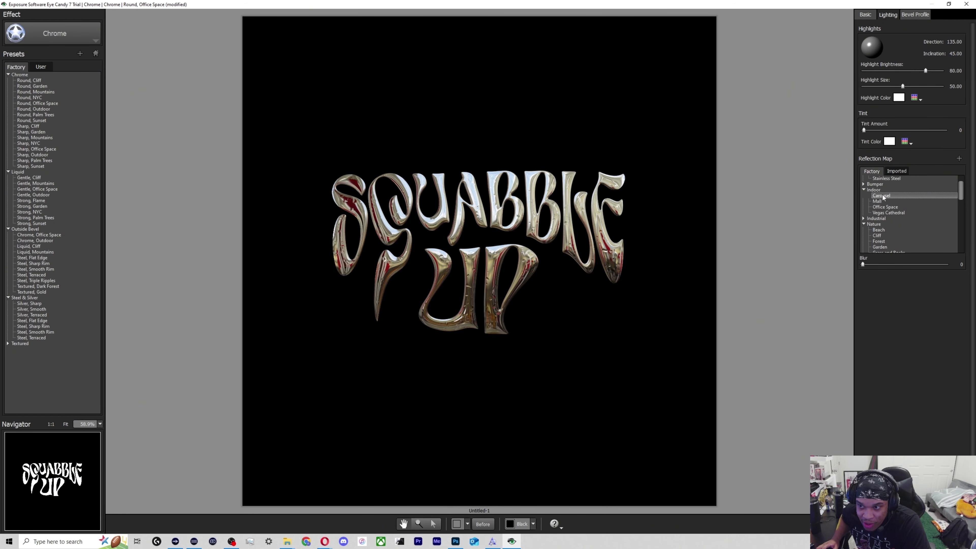
left_click(877, 201)
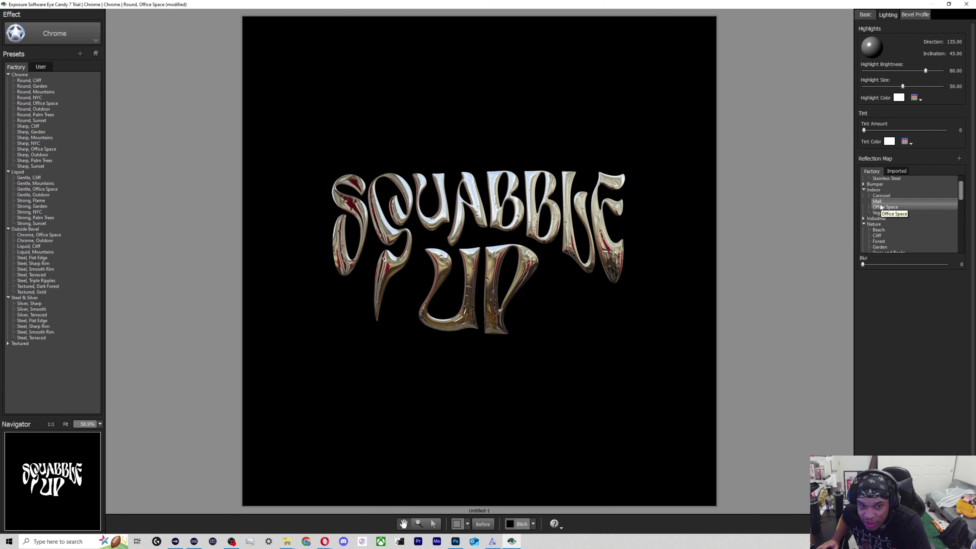
left_click(881, 207)
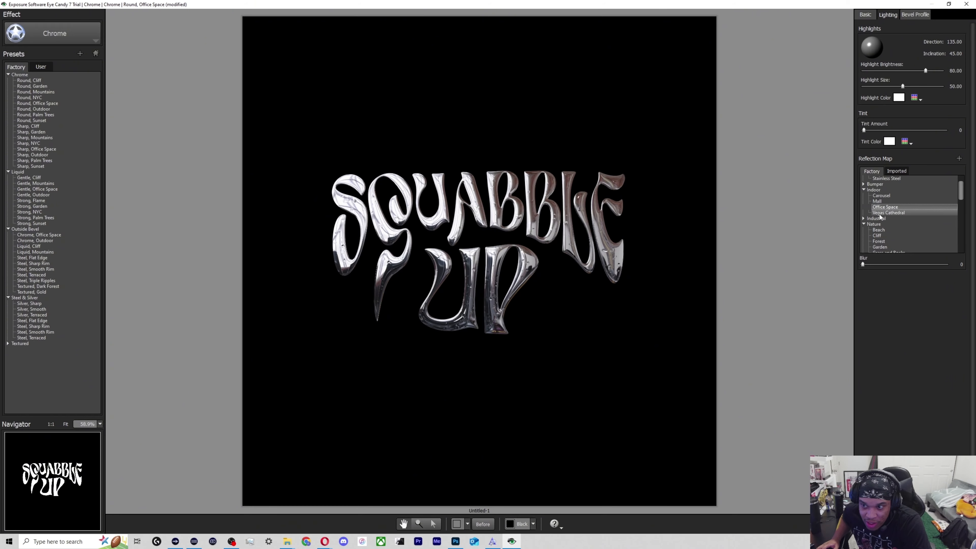
left_click(882, 213)
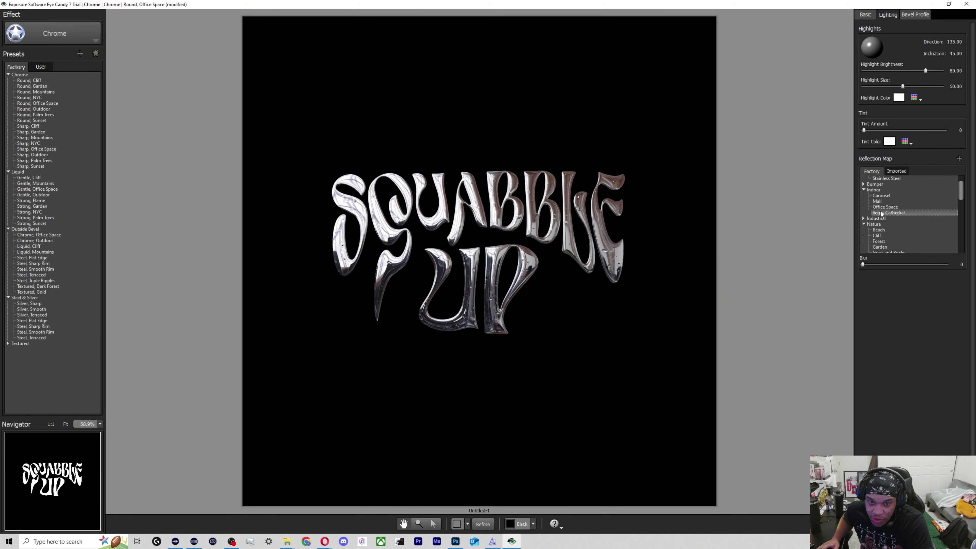
Compare the Nature reflection maps on the lettering, including Beach, Cliff, Forest, Garden, Grass and Rocks, Grass And Sky, Mountains, Nebula and Outdoor.
scroll(882, 214, "down", 1)
left_click(882, 213)
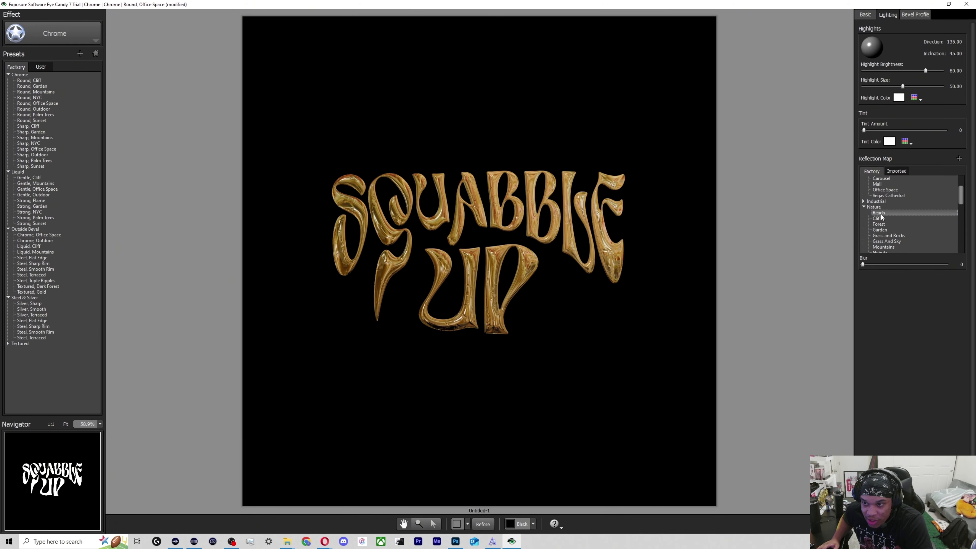
left_click(880, 218)
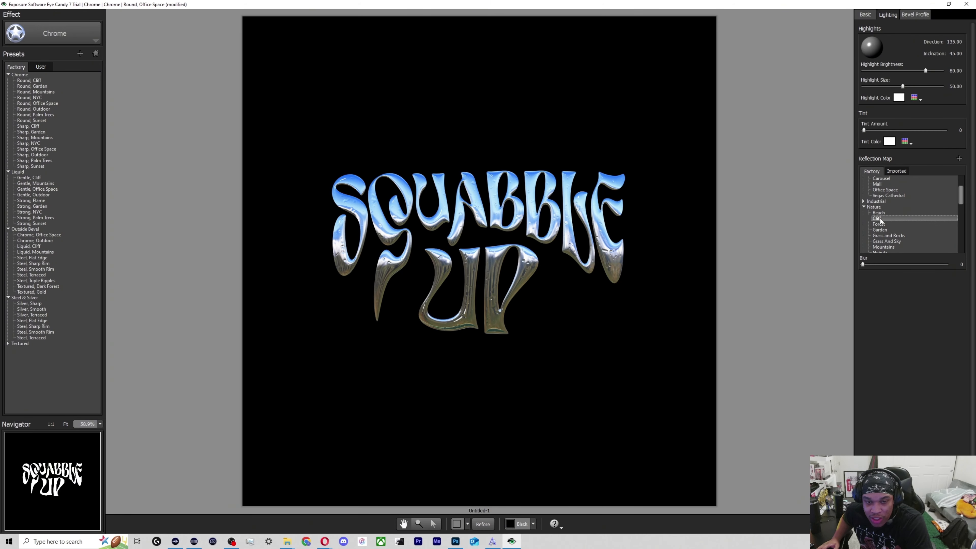
left_click(880, 226)
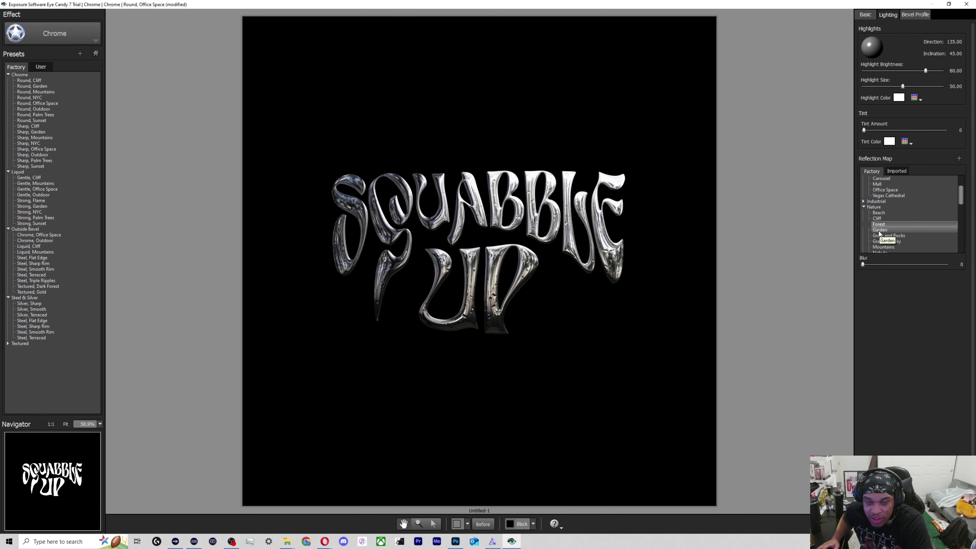
left_click(880, 231)
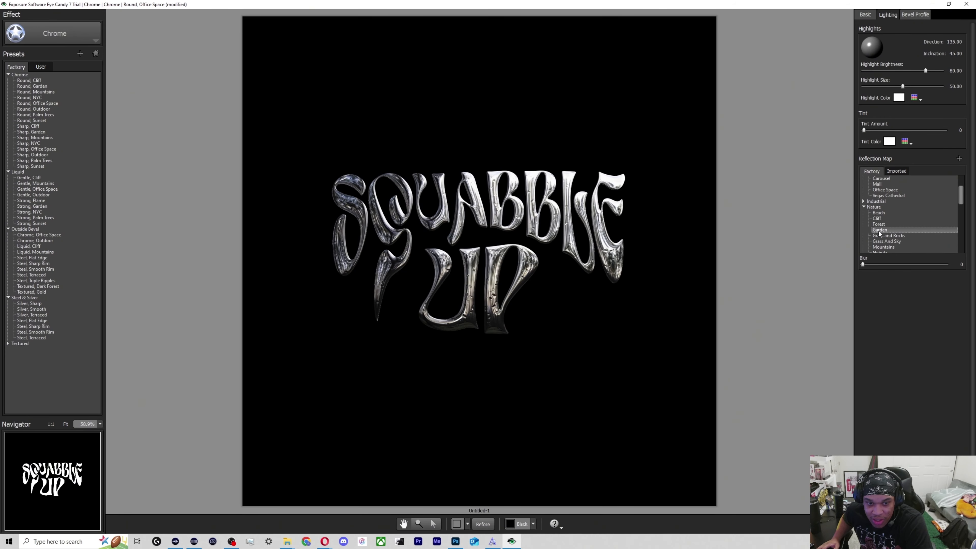
left_click(881, 236)
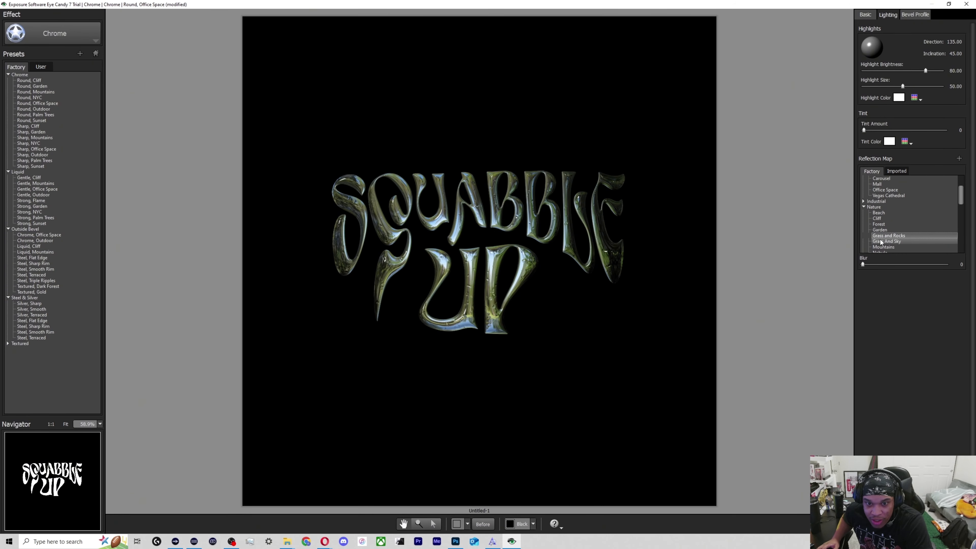
scroll(882, 242, "down", 1)
left_click(883, 225)
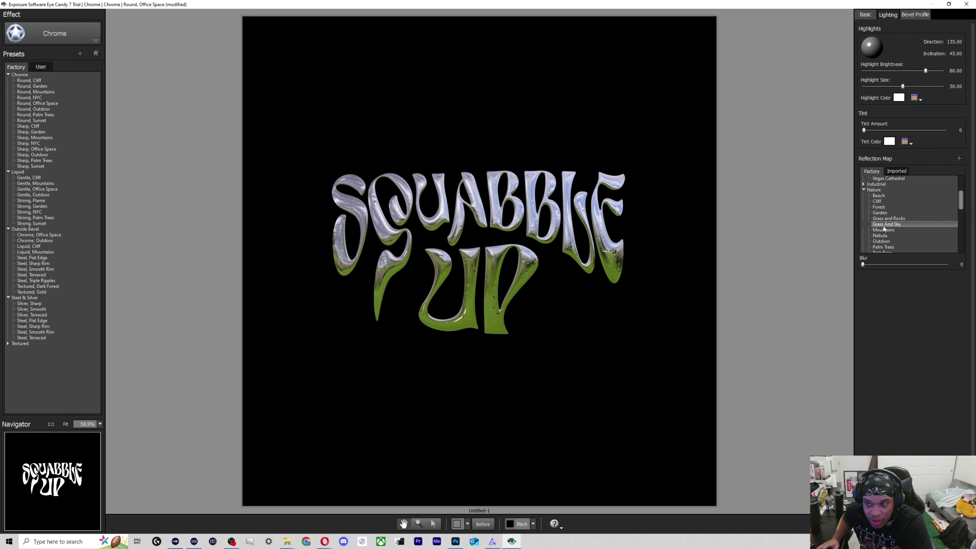
left_click(883, 229)
left_click(882, 236)
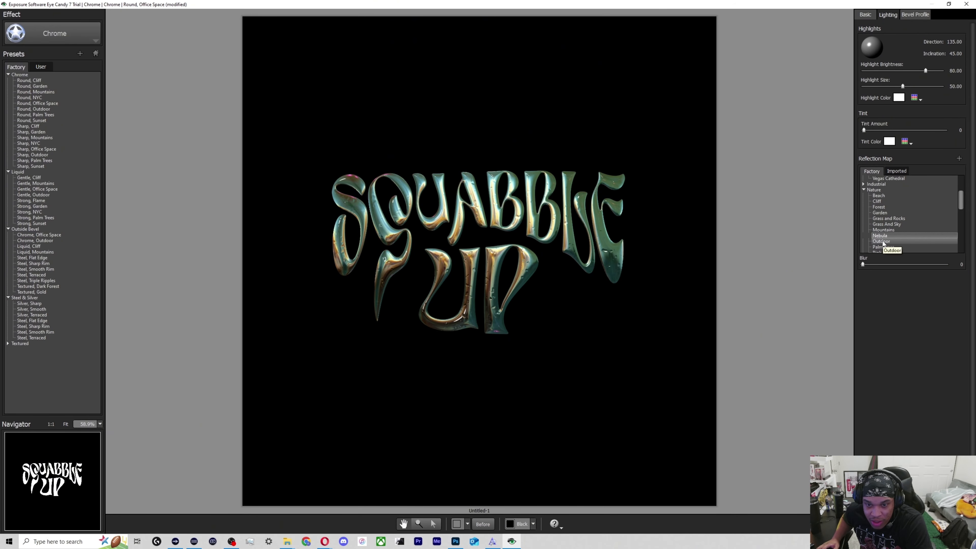
left_click(882, 242)
scroll(885, 237, "down", 1)
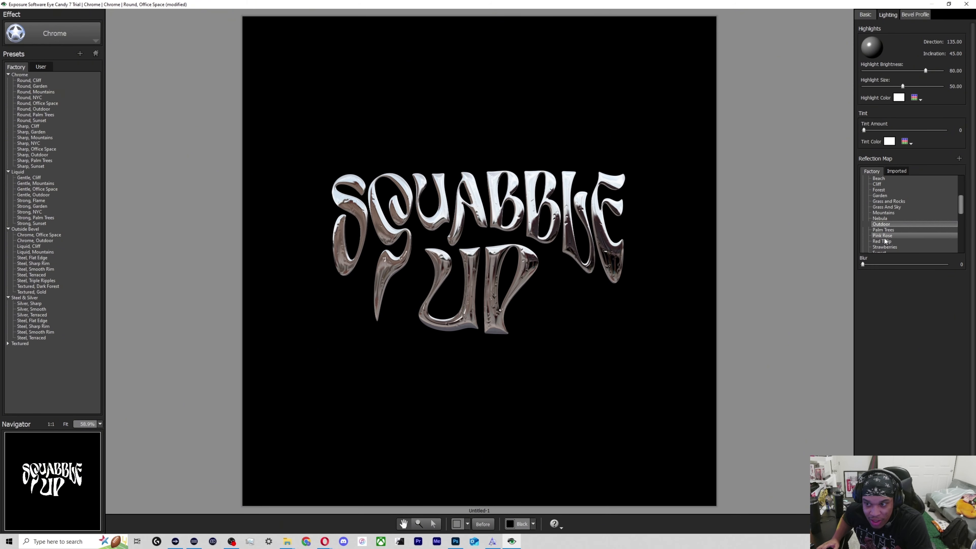
Preview further Nature reflection maps on the lettering, starting with Pink Rose.
left_click(883, 235)
left_click(883, 242)
scroll(884, 242, "down", 1)
left_click(883, 241)
scroll(883, 242, "down", 3)
left_click(881, 236)
scroll(880, 238, "up", 5)
left_click(882, 225)
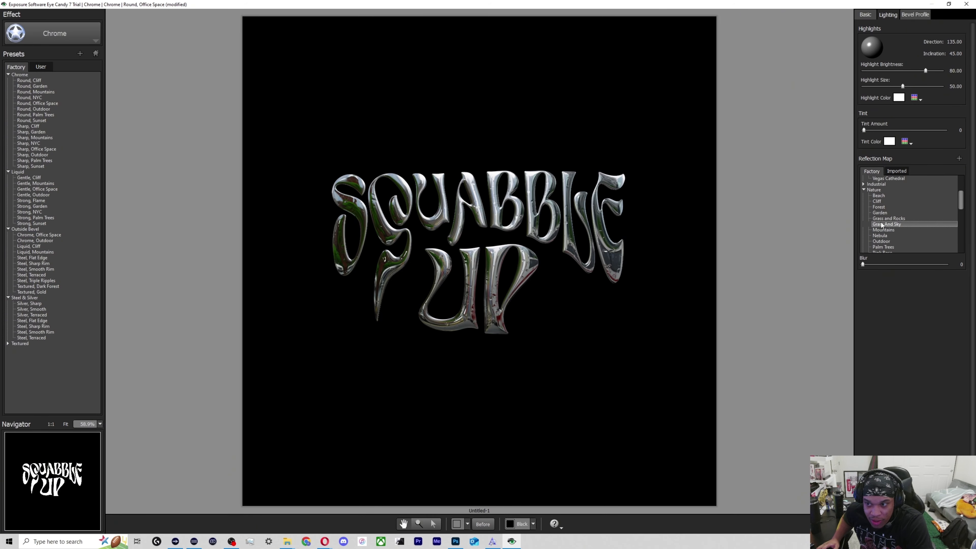
Choose the Indoor reflection map Office Space over Mall and apply the chrome effect to the lettering.
scroll(882, 226, "up", 2)
left_click(881, 208)
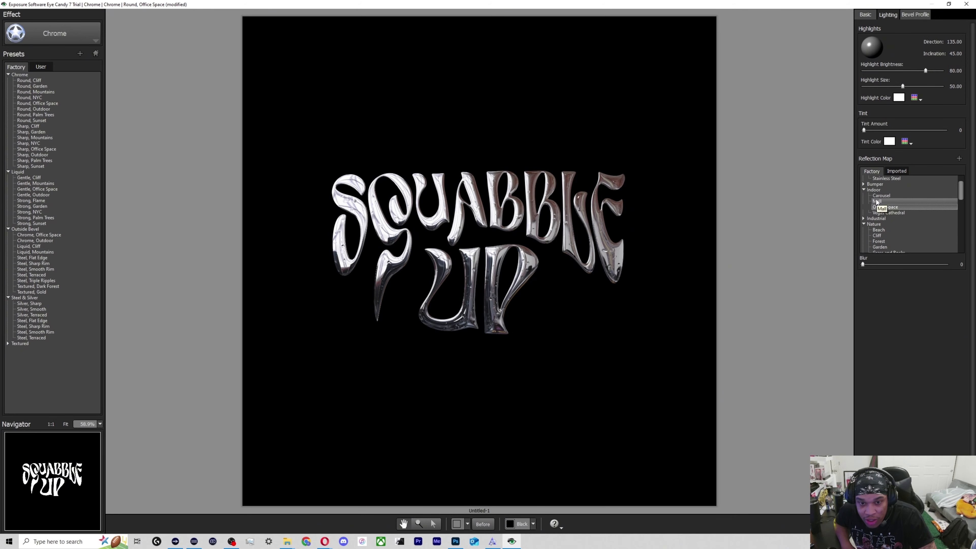
left_click(876, 202)
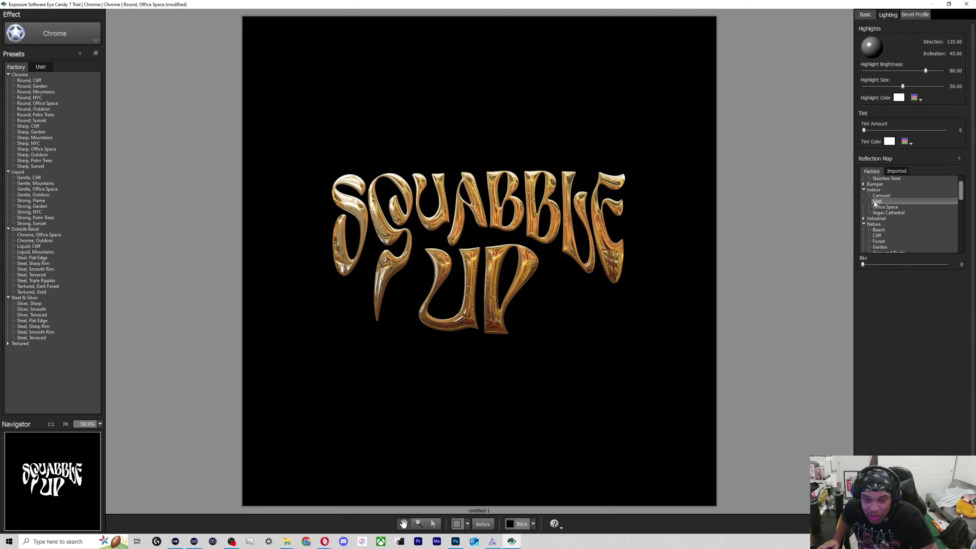
left_click(884, 208)
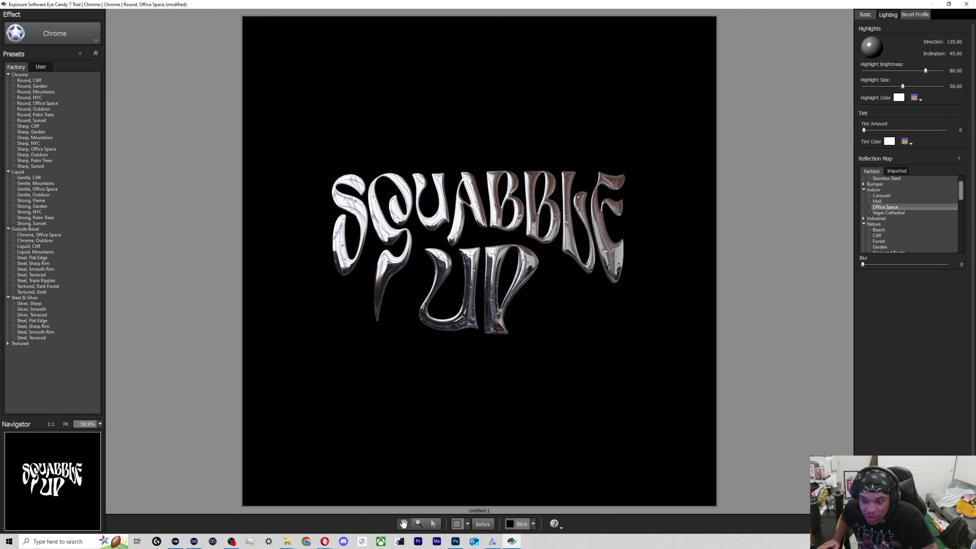
left_click(922, 524)
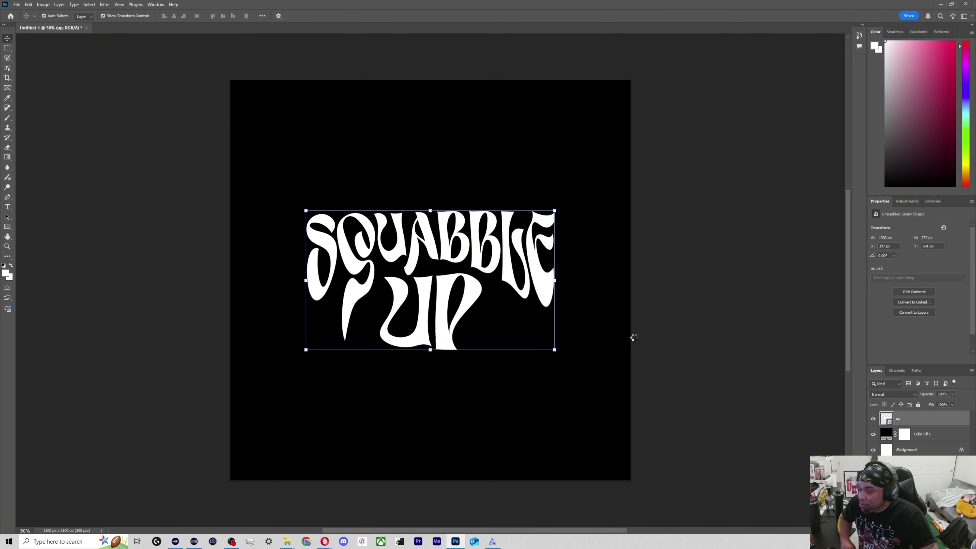
Scale the lettering up proportionally from two opposite corners to about 1597 × 893 px and deselect its layer.
left_click(554, 349)
key("Return")
left_click_drag(554, 350, 592, 309)
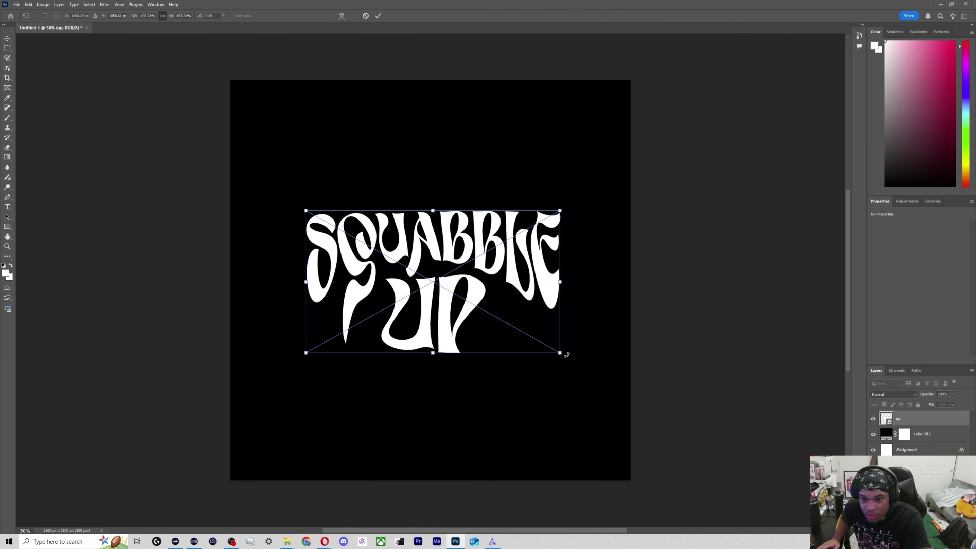
left_click_drag(560, 354, 588, 368)
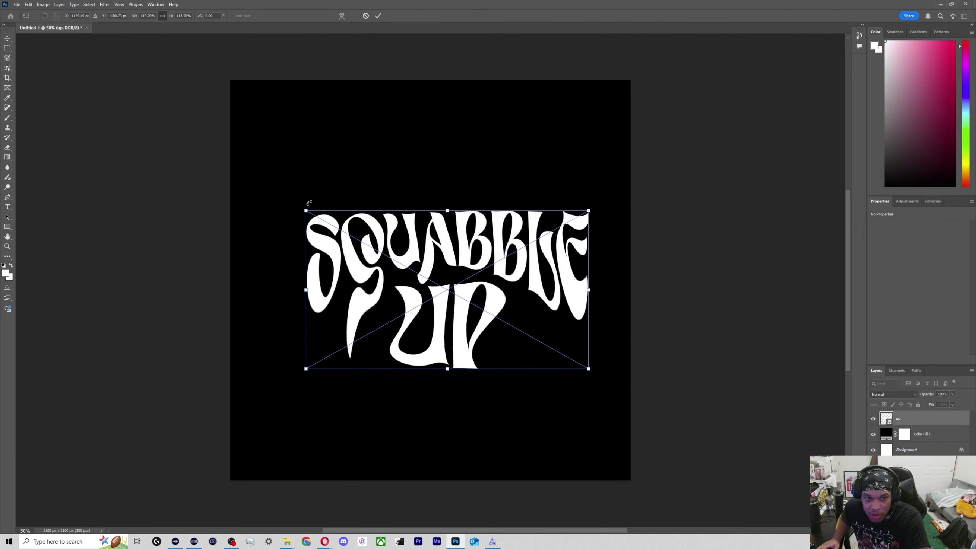
left_click_drag(304, 210, 284, 199)
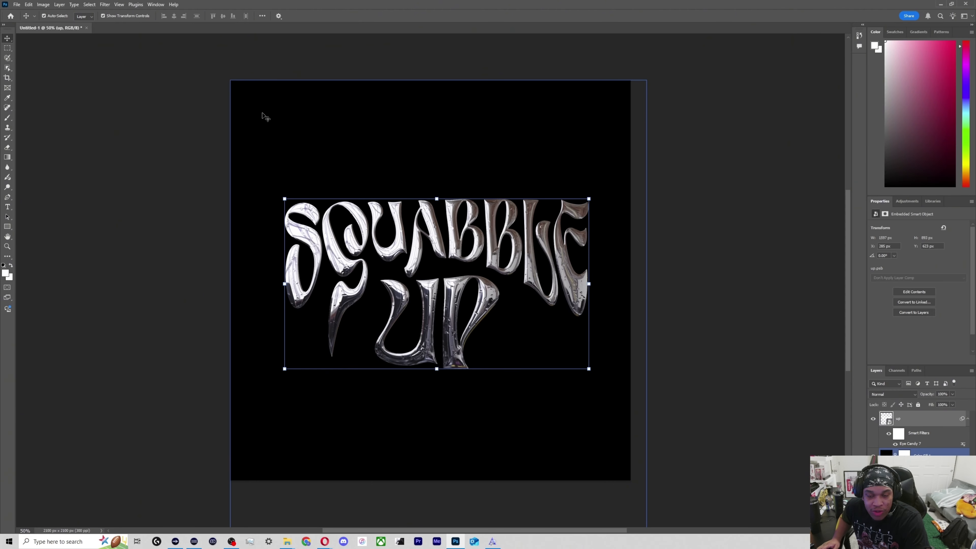
left_click(323, 58)
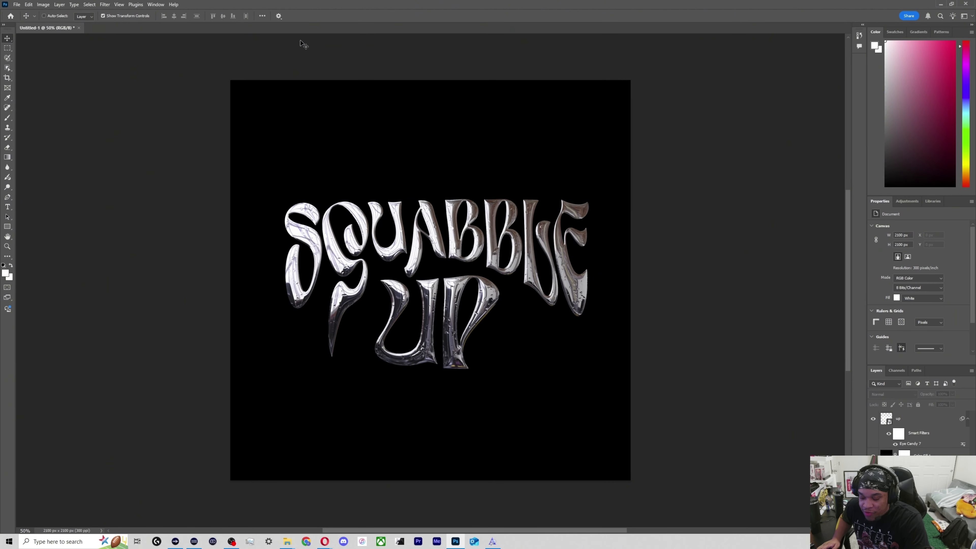
Center the lettering layer on the canvas and clear the selection.
left_click(299, 157, "ctrl")
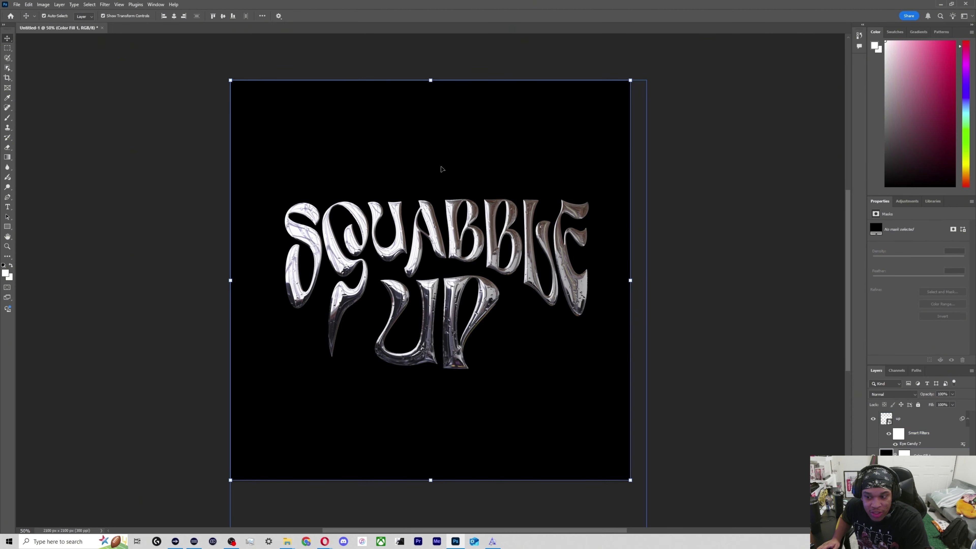
left_click(919, 424)
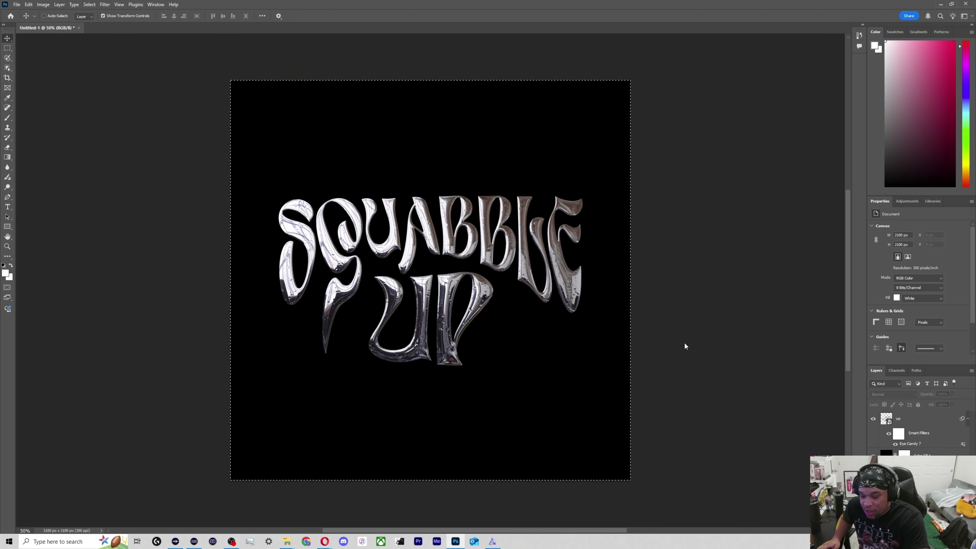
key("ctrl+s")
left_click(344, 377)
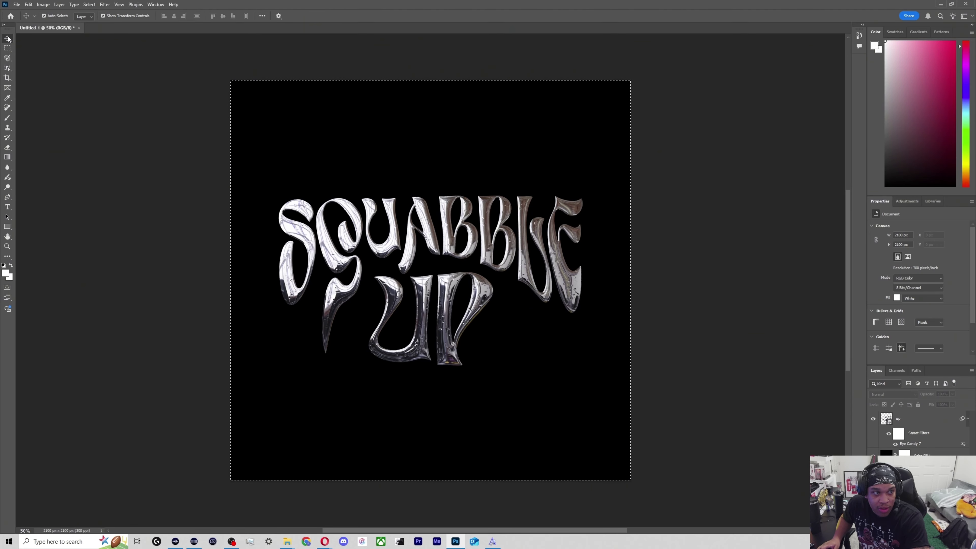
key("ctrl+d")
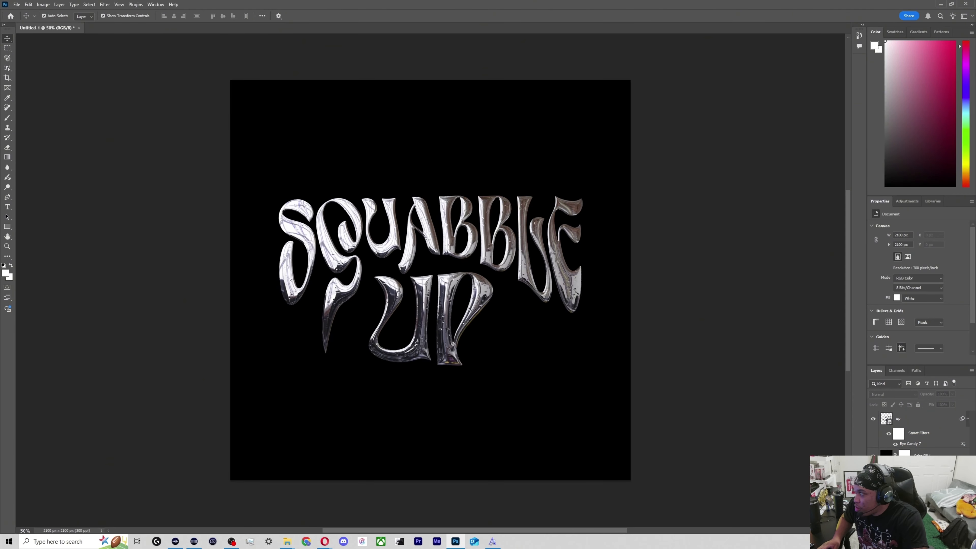
Paste the copied Parental Advisory label, scale it to about 275 × 172 px and place it centered near the canvas's lower edge.
key("alt+Tab")
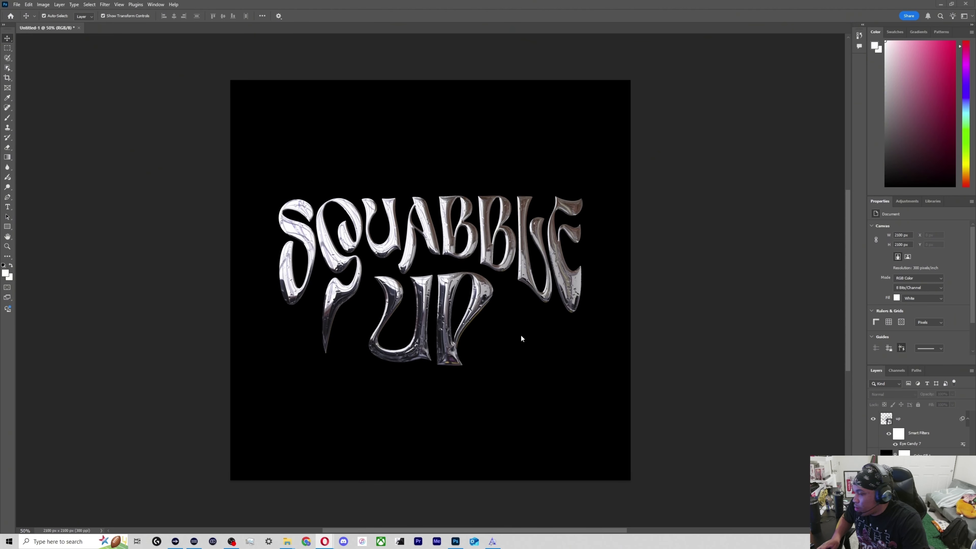
key("ctrl+v")
left_click_drag(540, 206, 387, 450)
key("Return")
Move the chrome lettering straight up to a Y position of about 554 px and deselect it.
left_click(442, 254)
key("shift+Up")
key("shift+Up")
key("shift+Up")
key("shift+Up")
key("shift+Up")
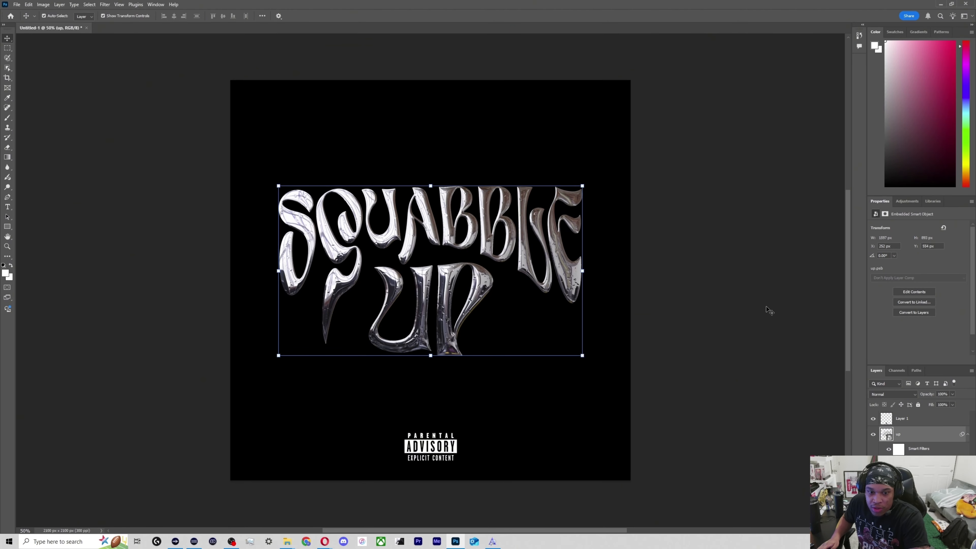
left_click(663, 361)
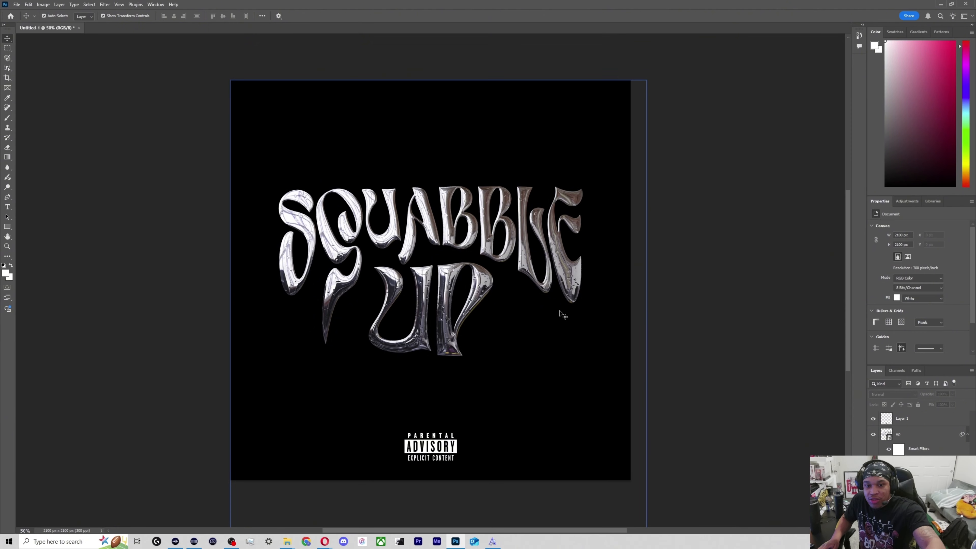
Duplicate the lettering layer and apply a strong Gaussian Blur to the copy to create a glow.
left_click(909, 419)
left_click(896, 434)
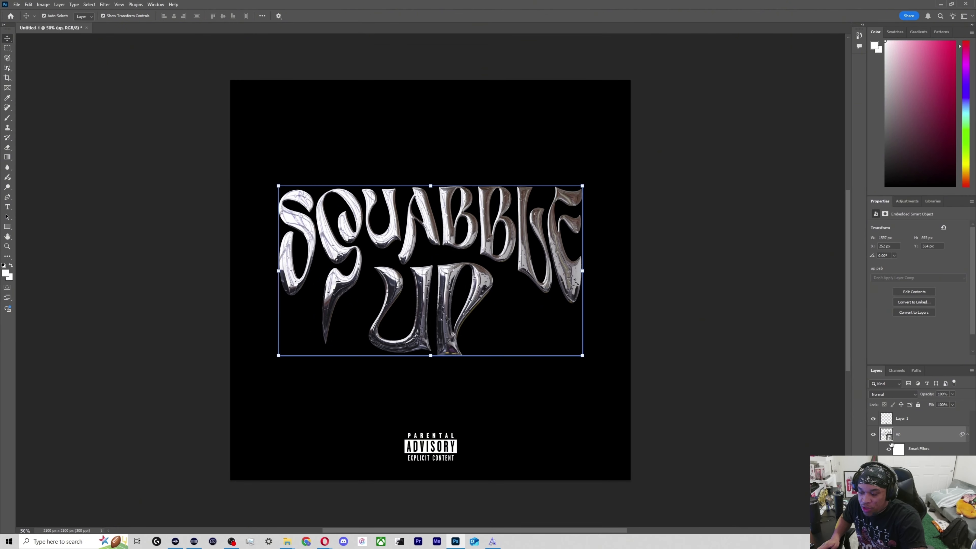
key("ctrl+j")
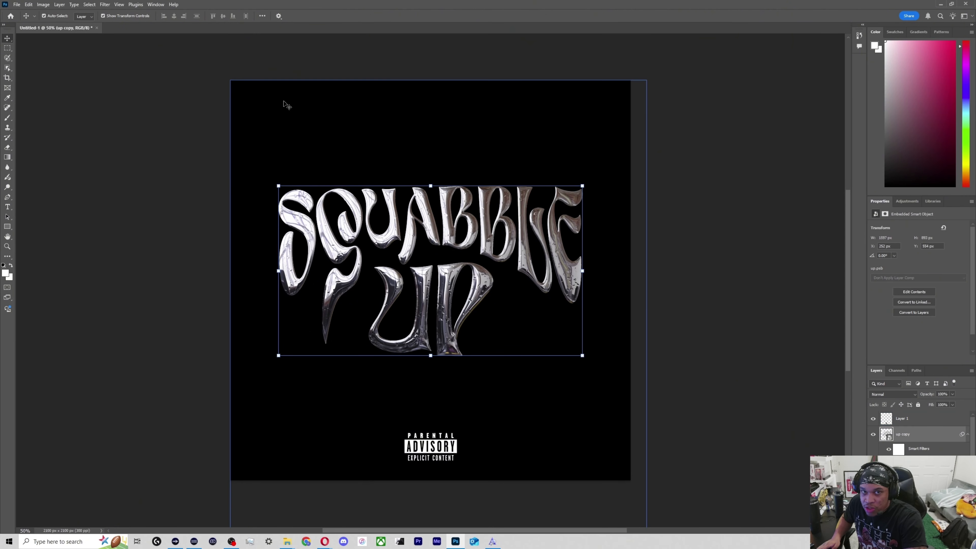
left_click(105, 5)
mouse_move(145, 95)
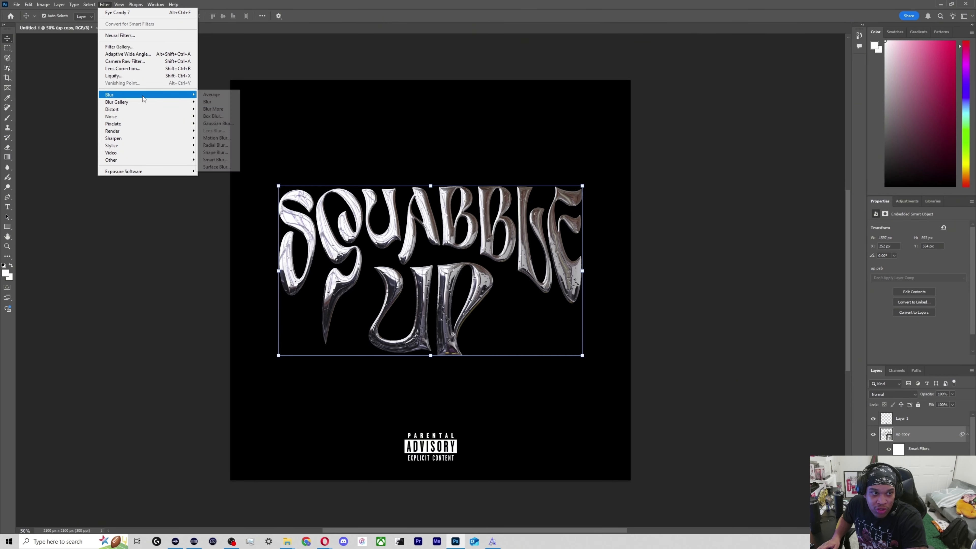
left_click(218, 123)
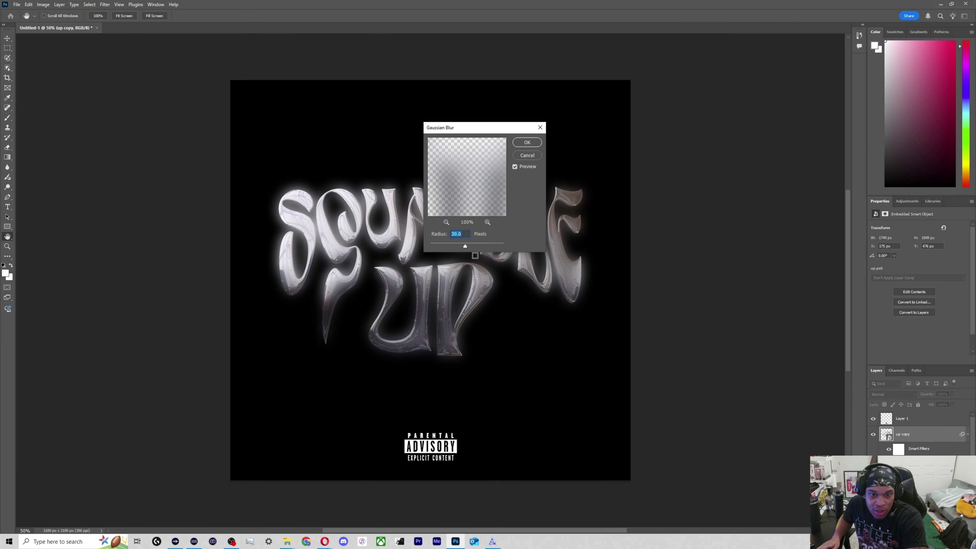
left_click_drag(468, 246, 472, 246)
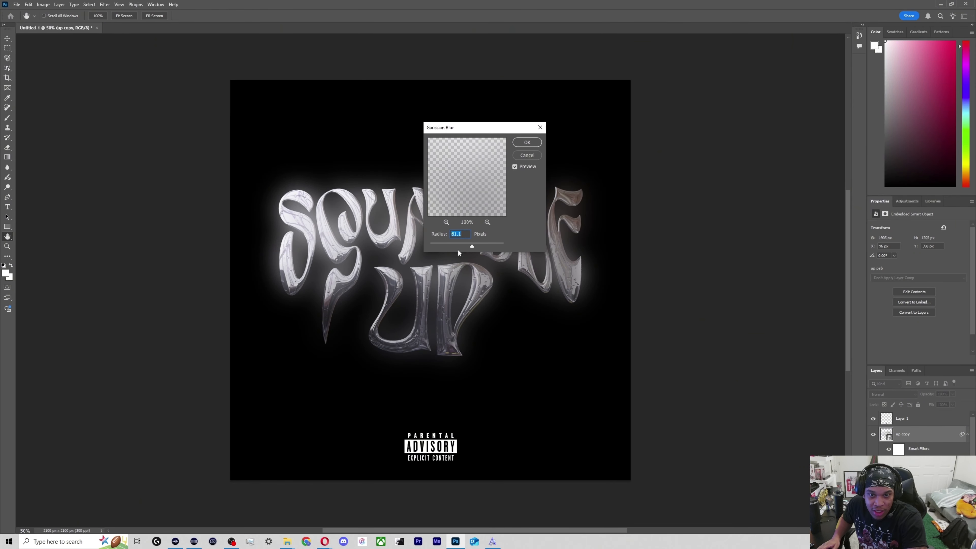
left_click(527, 142)
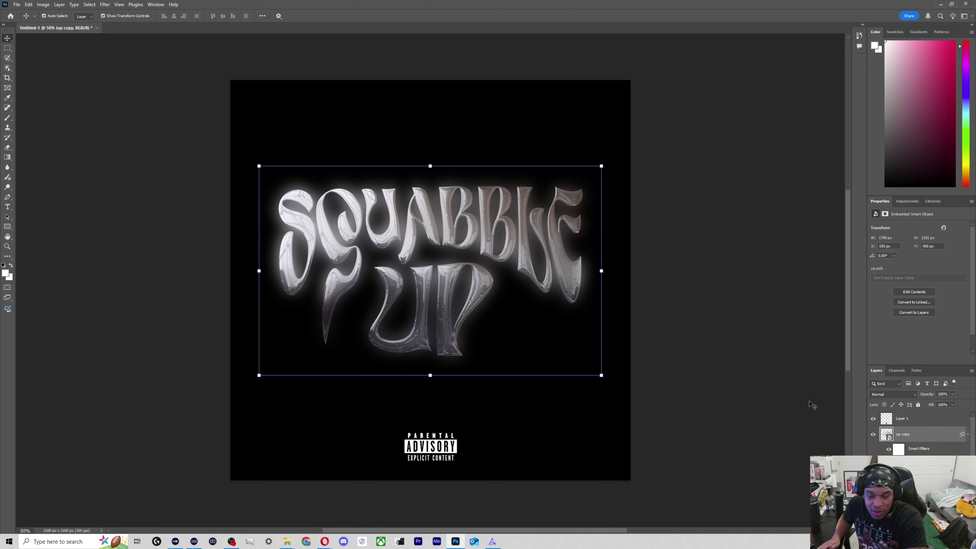
Set the blurred lettering copy to Hard Light blending at 70% opacity and deselect it.
left_click(913, 398)
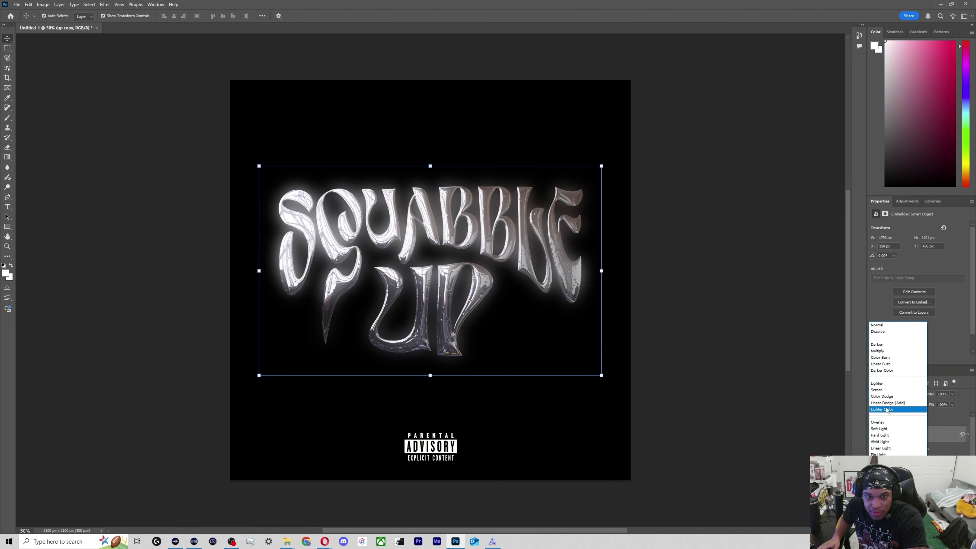
left_click(884, 435)
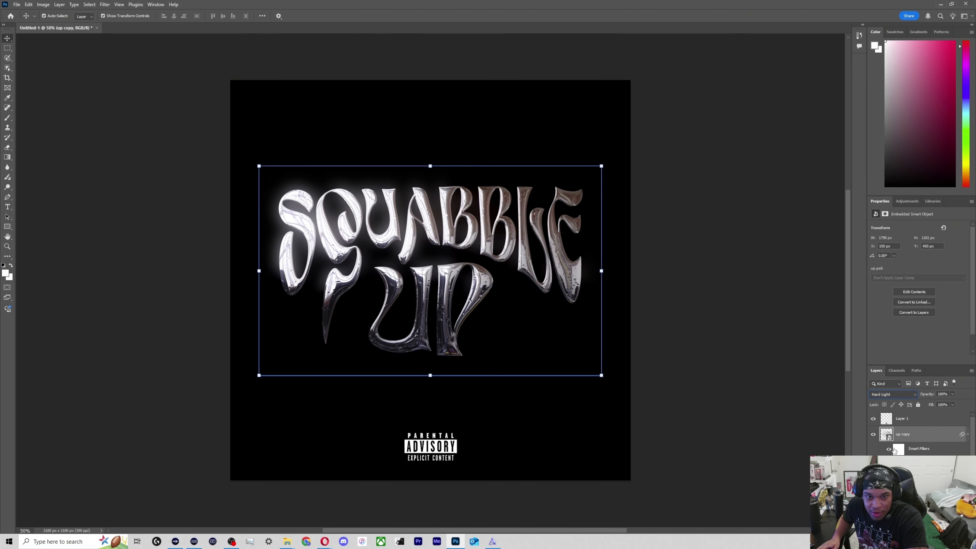
left_click(952, 394)
left_click_drag(955, 403, 945, 404)
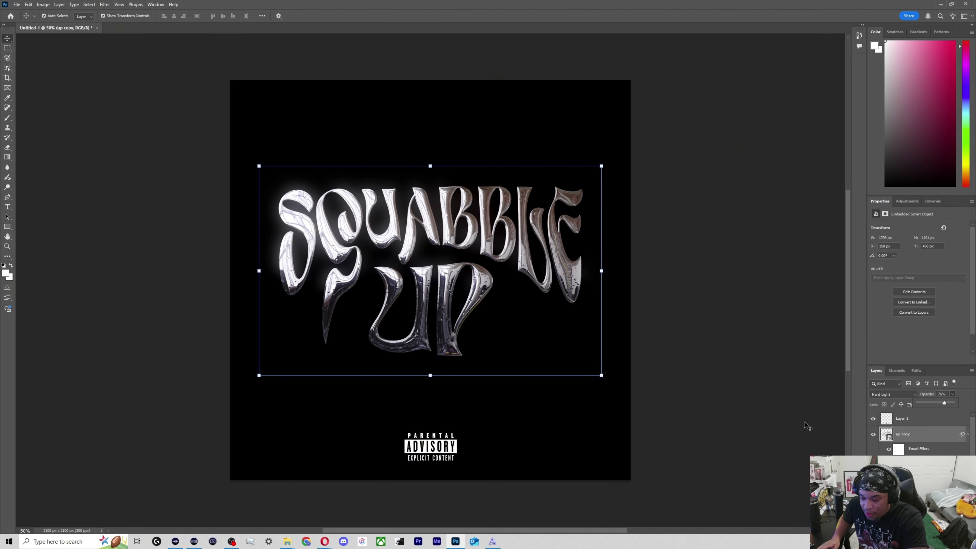
left_click(796, 419)
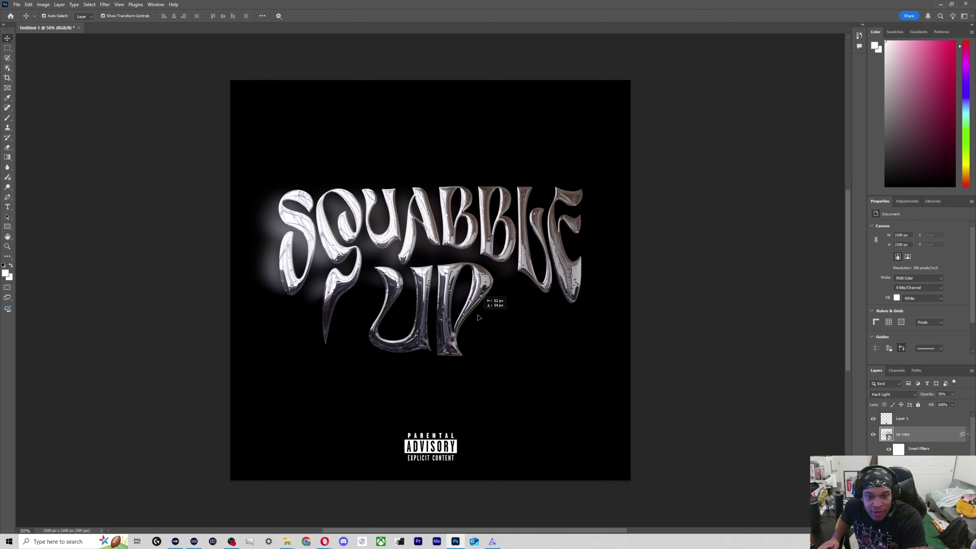
Try shifting the blurred lettering copy to offset the glow from the chrome text.
left_click(488, 307)
left_click(773, 372)
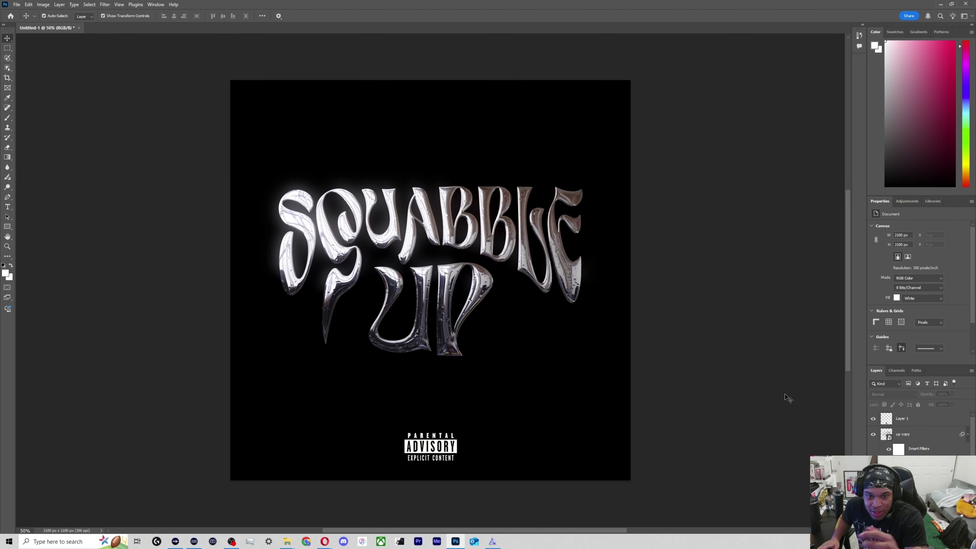
left_click(530, 131)
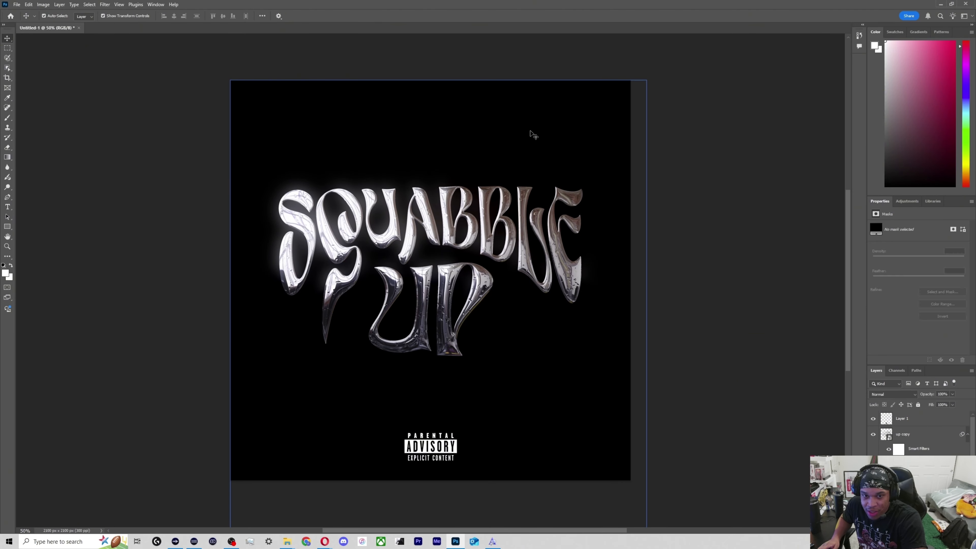
Draw a thin vertical white ellipse of about 14 × 361 px above the lettering.
key("b")
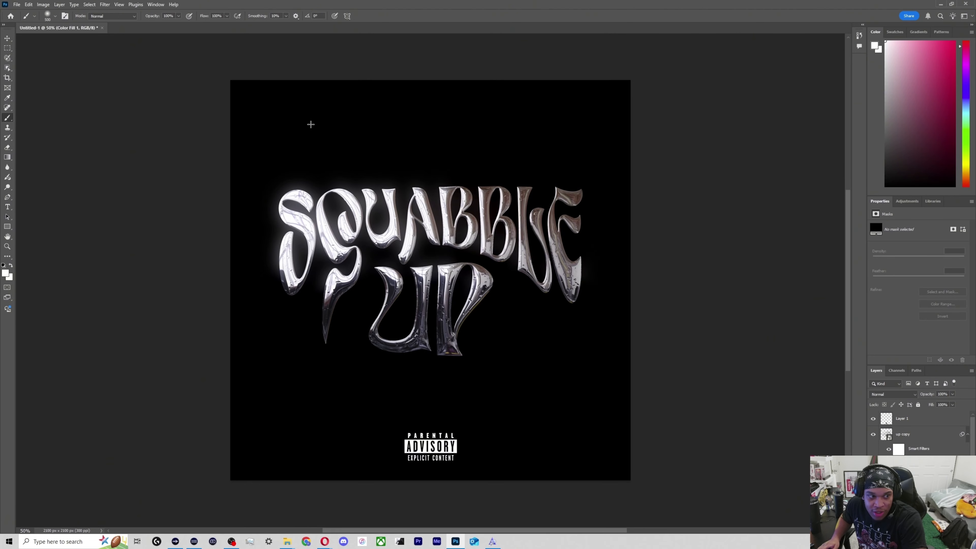
right_click(8, 230)
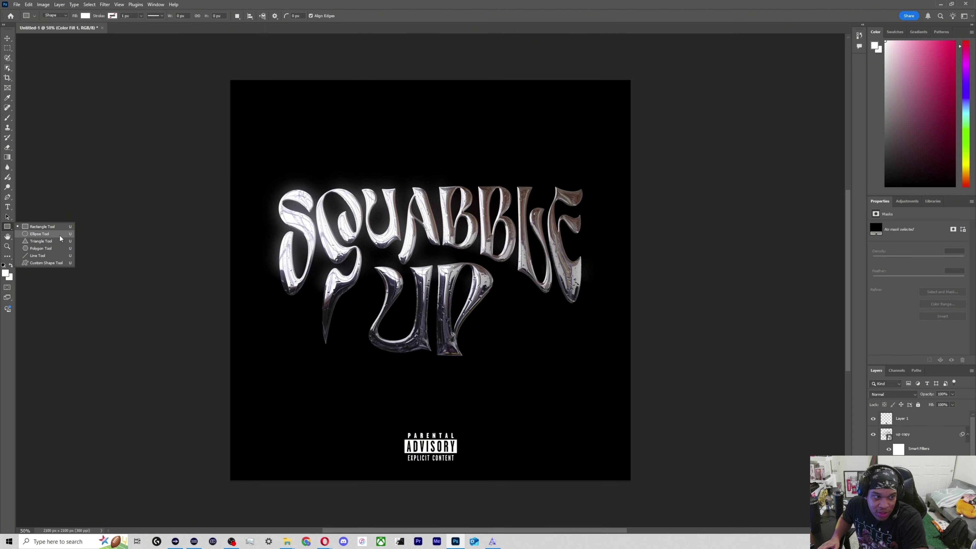
left_click(59, 234)
left_click_drag(388, 106, 389, 175)
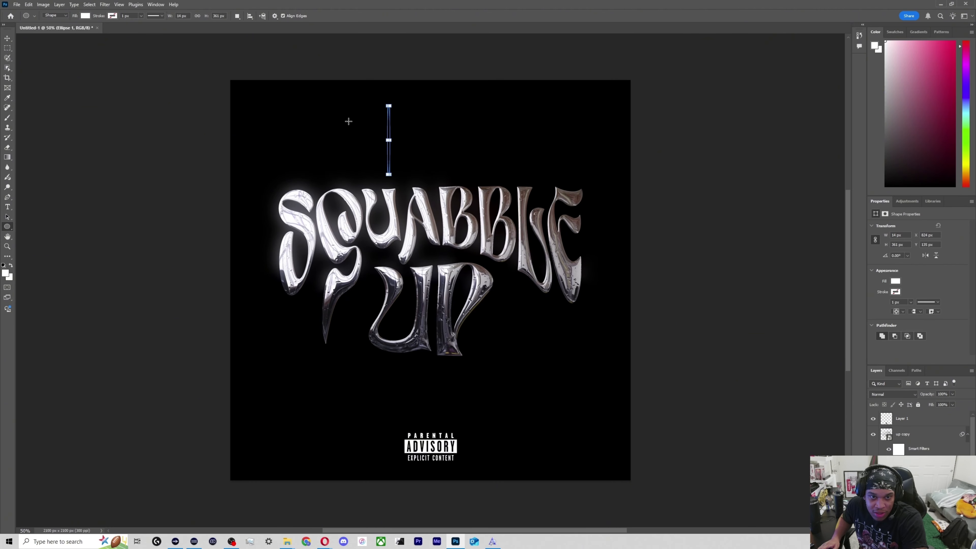
Duplicate the thin ellipse and rotate the copy 90° to form a four-pointed sparkle.
key("ctrl+j")
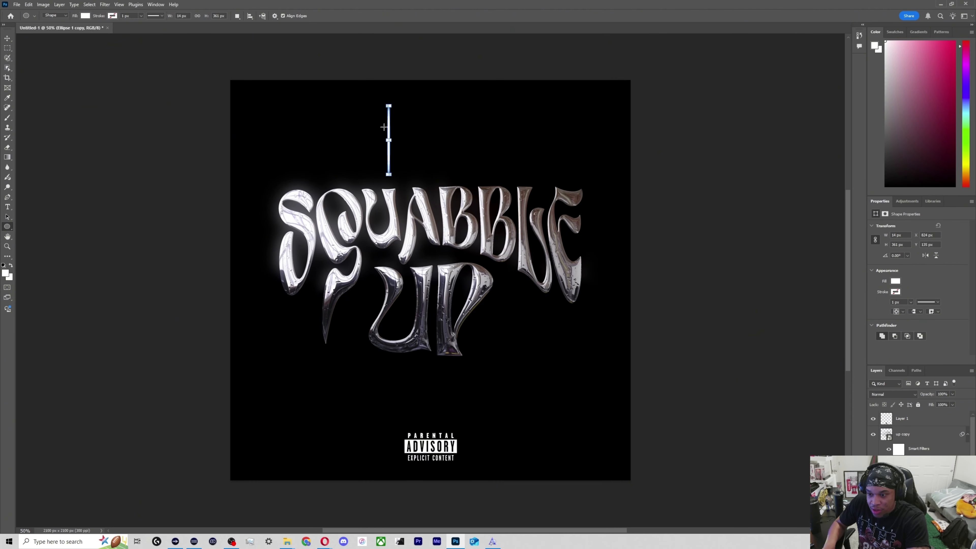
key("ctrl+t")
left_click_drag(396, 102, 413, 148)
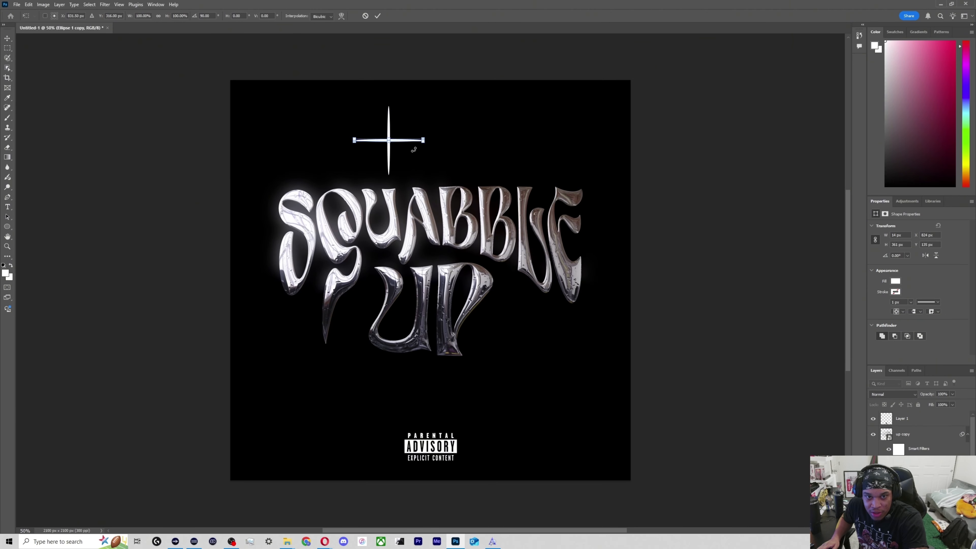
key("Return")
Merge the two crossed ellipses into a single shape layer.
scroll(915, 461, "down", 5)
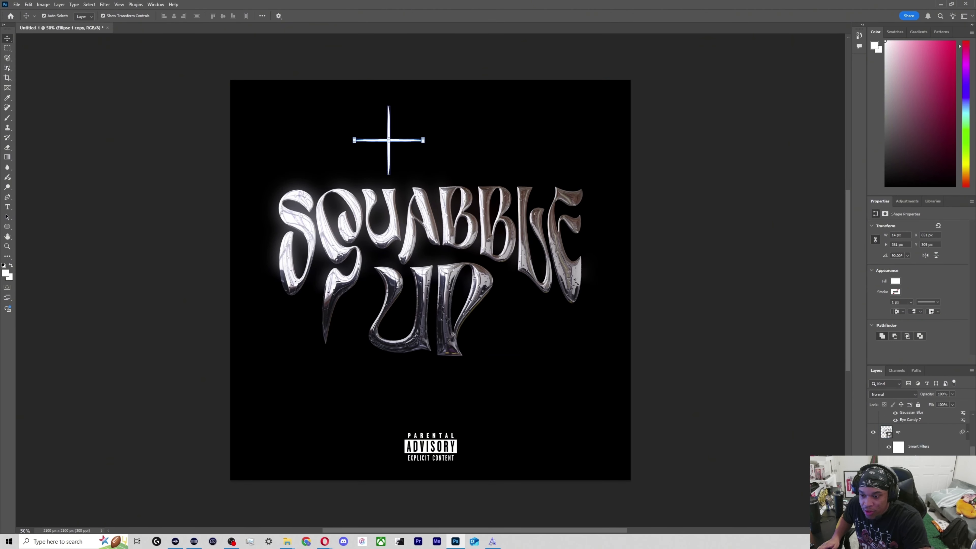
left_click(903, 494, "shift")
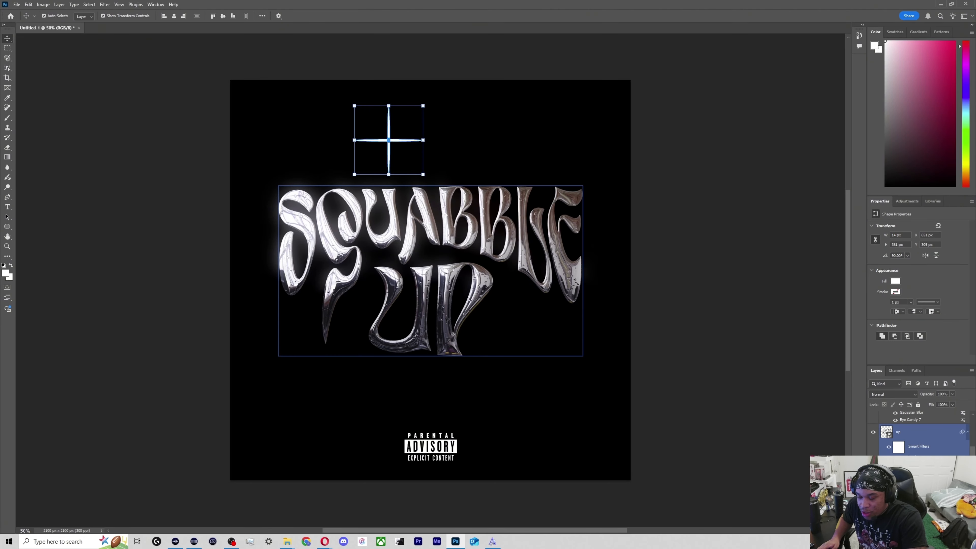
right_click(891, 492)
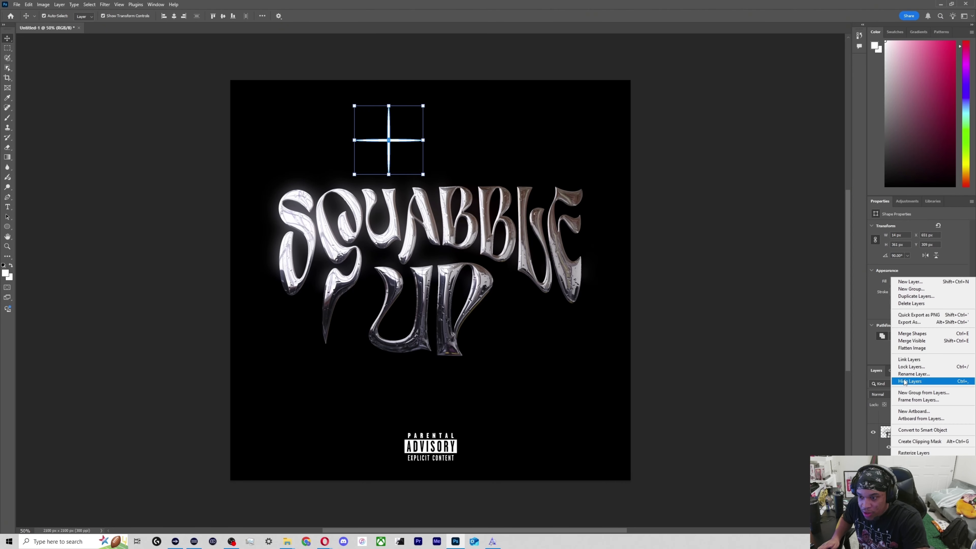
left_click(908, 334)
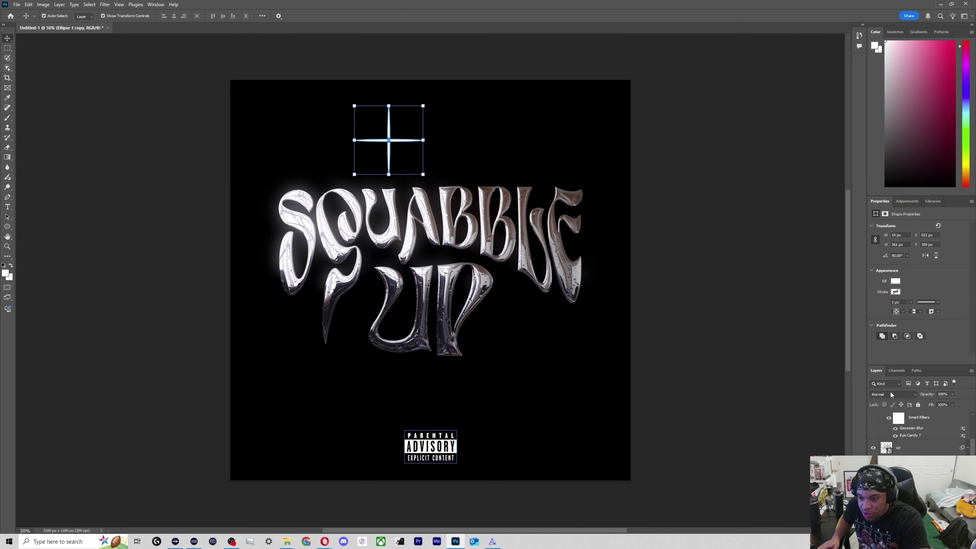
Convert the sparkle to a smart object and apply a Gaussian Blur with a radius of about 15.3 pixels.
left_click(104, 4)
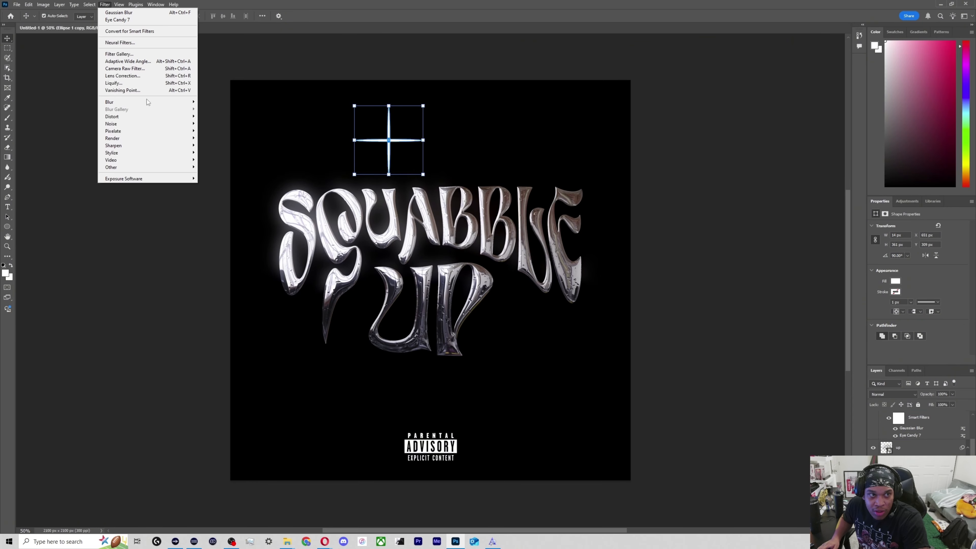
mouse_move(111, 101)
left_click(218, 131)
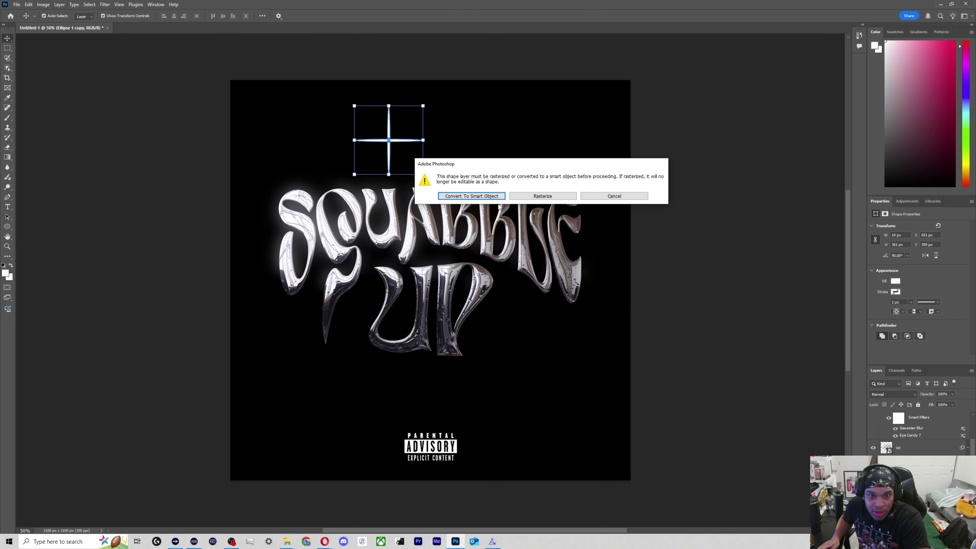
left_click(489, 196)
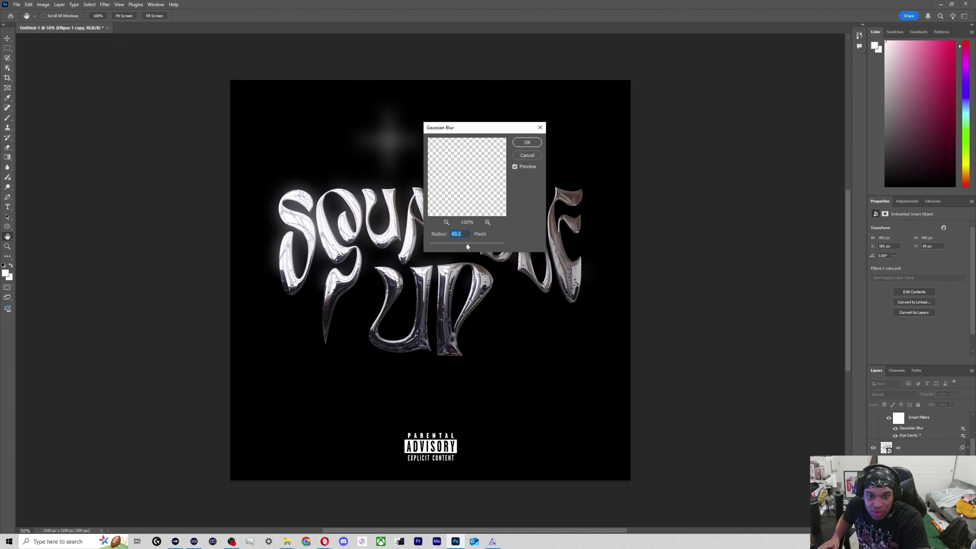
left_click_drag(453, 248, 463, 247)
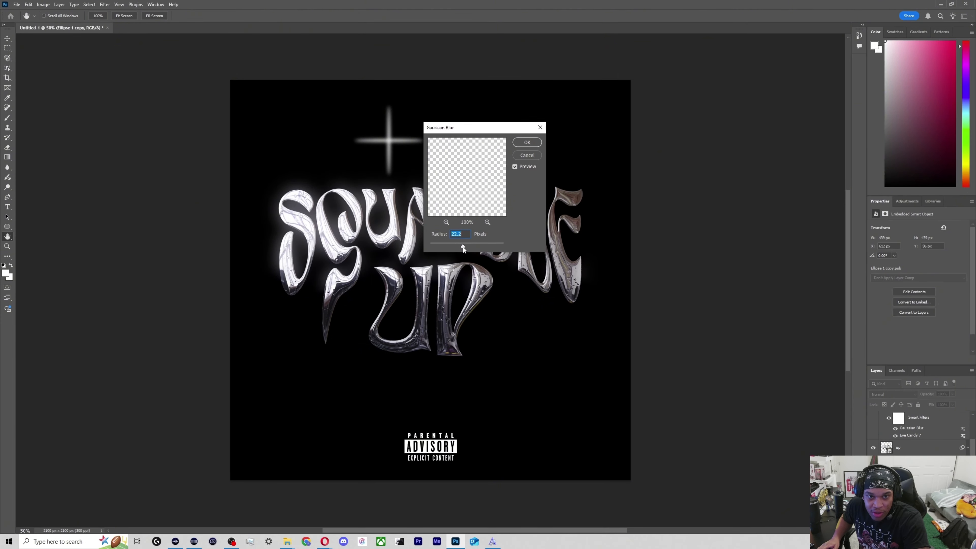
left_click(533, 142)
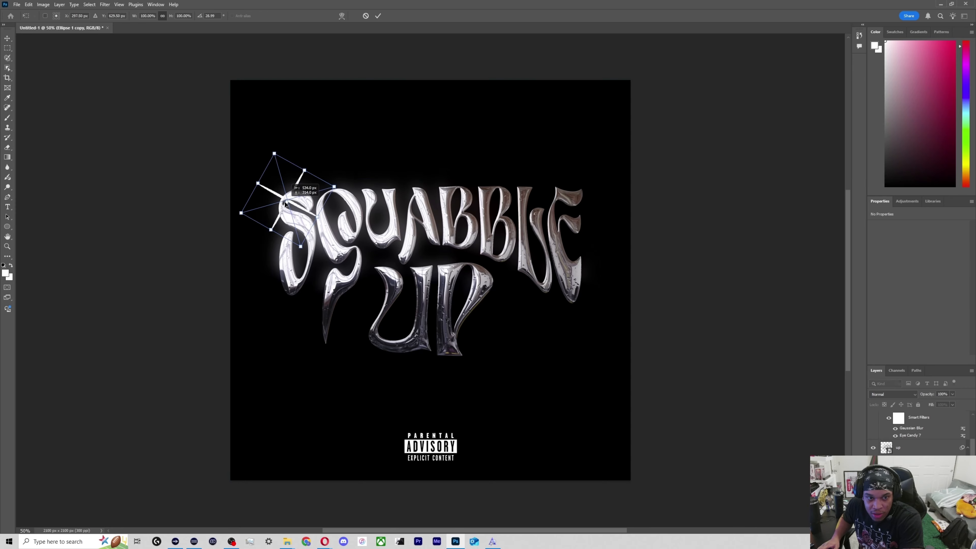
Shrink and tilt the sparkle to about 298 × 297 px and place it over the top of the first S.
left_click_drag(329, 175, 289, 200)
key("Return")
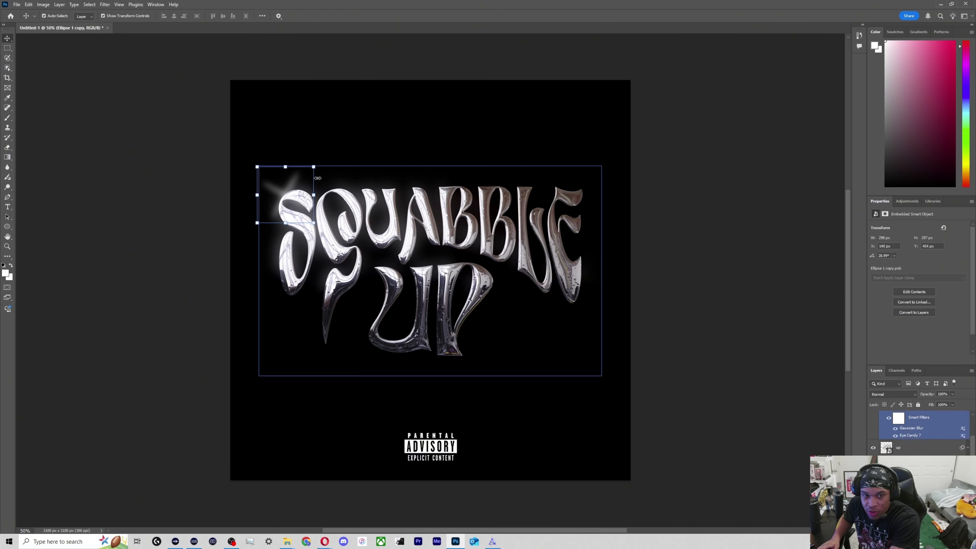
left_click(386, 154)
Try a much smaller Gaussian Blur radius on the lettering's glow copy and discard the change.
left_click(363, 195)
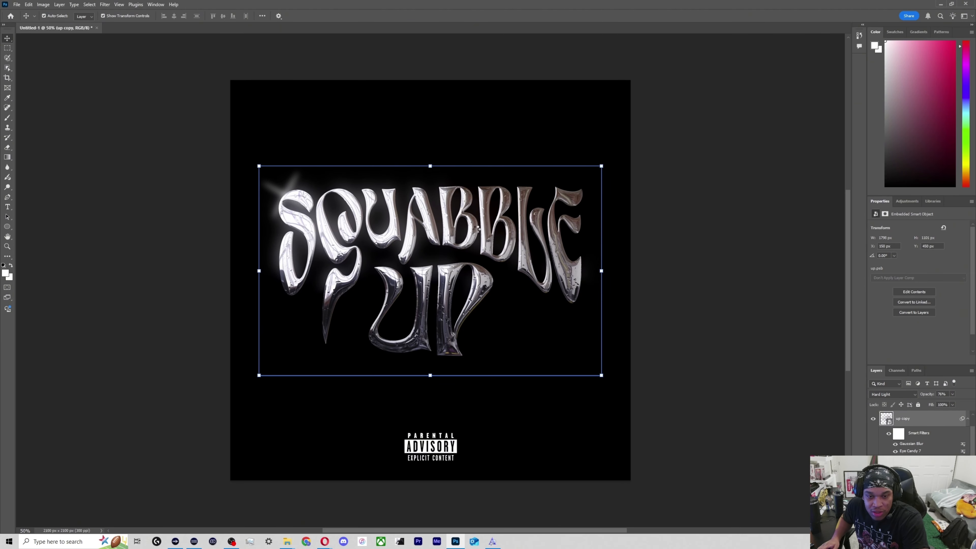
left_click_drag(468, 245, 448, 247)
left_click(527, 142)
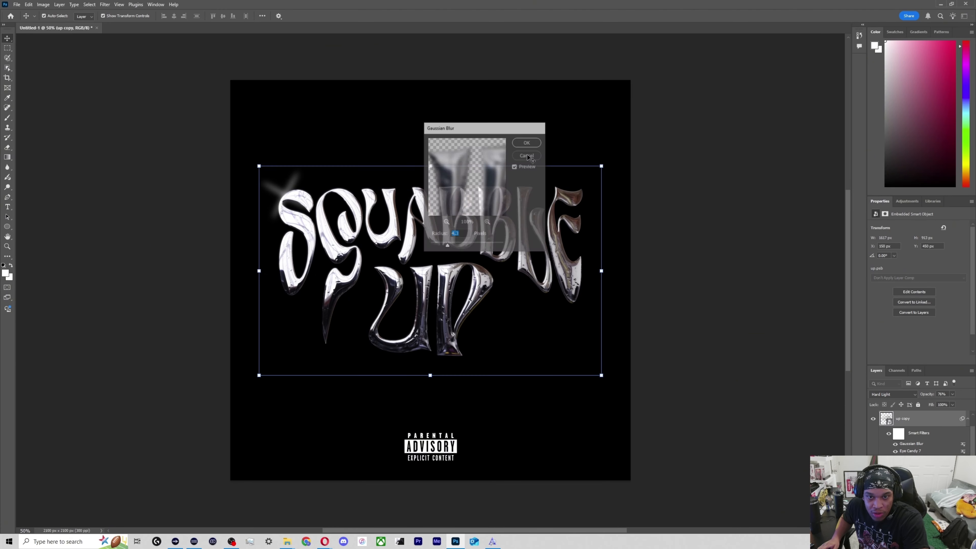
Move the sparkle layer to the top of the layer stack, above the lettering.
scroll(911, 464, "down", 2)
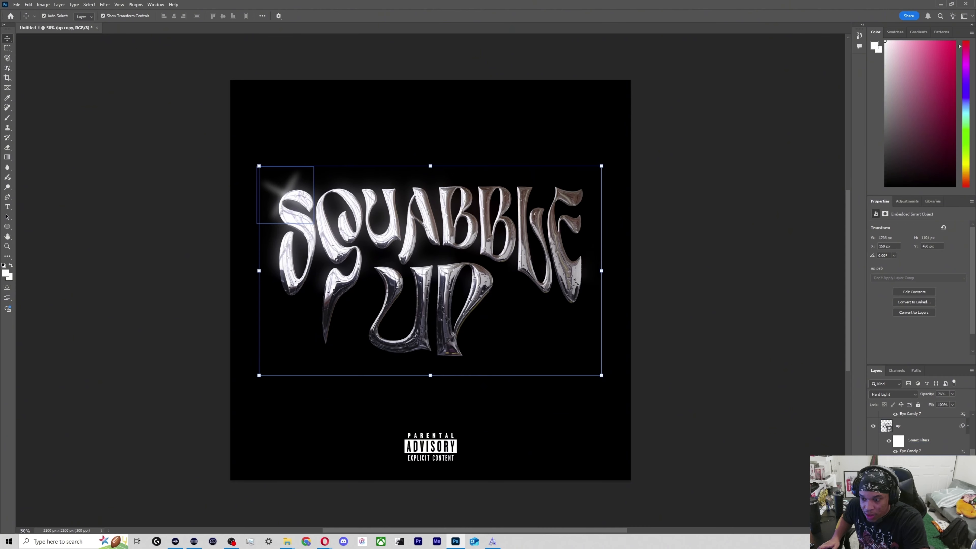
left_click(910, 464)
scroll(911, 463, "up", 3)
left_click_drag(901, 473, 898, 416)
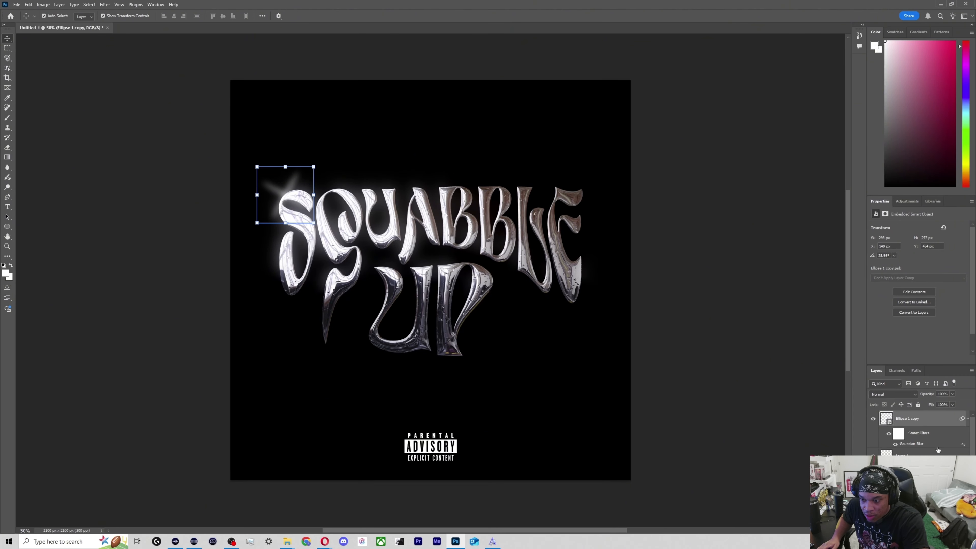
Readjust the sparkle's Gaussian Blur and place a copy of the sparkle beside the P of UP.
double_click(946, 446)
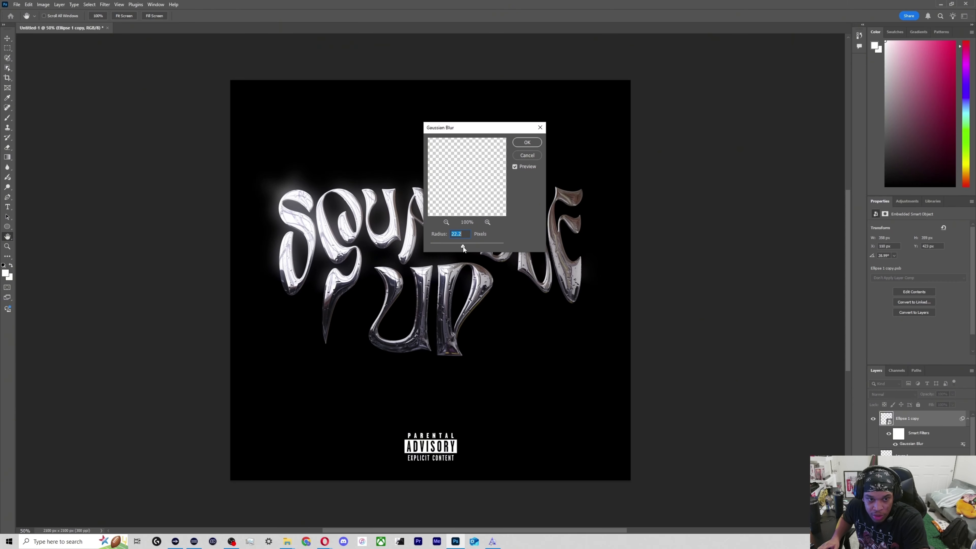
key("Return")
left_click_drag(294, 198, 494, 286)
left_click(624, 291)
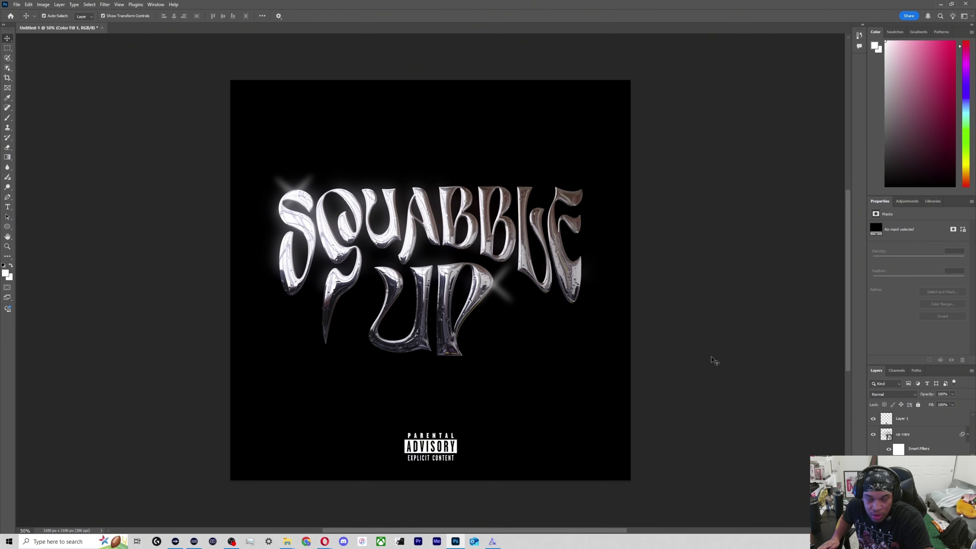
Delete both sparkle layers from the artwork.
left_click(934, 435)
scroll(933, 446, "up", 5)
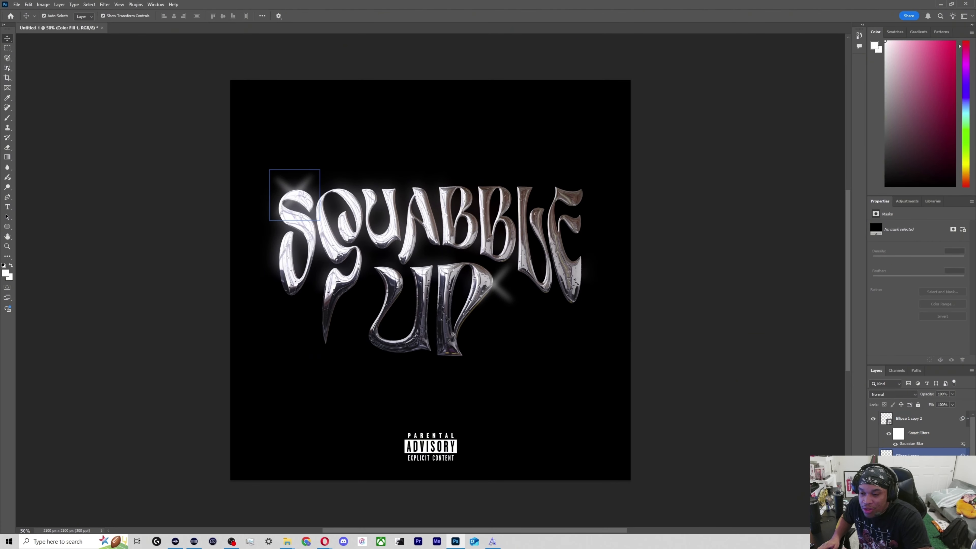
left_click(918, 455)
left_click(912, 424, "shift")
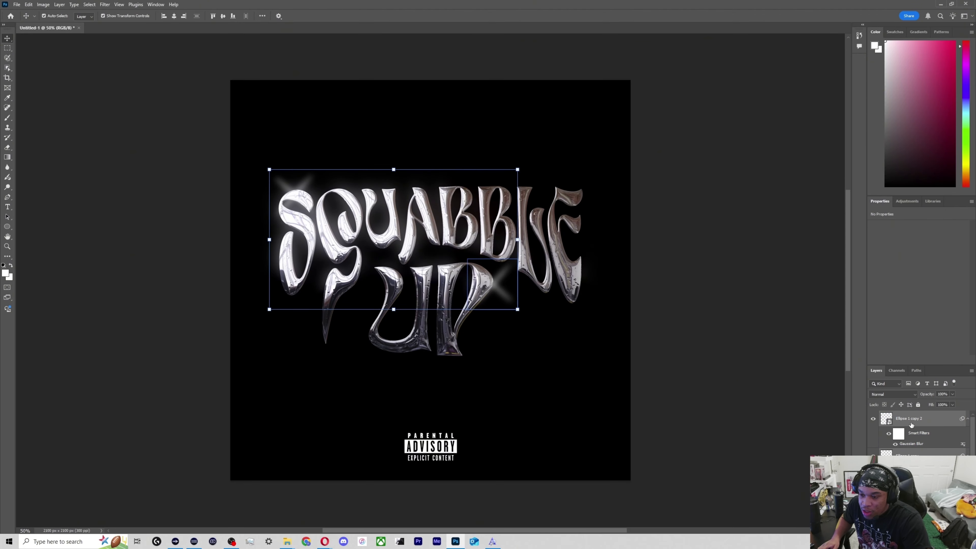
key("Delete")
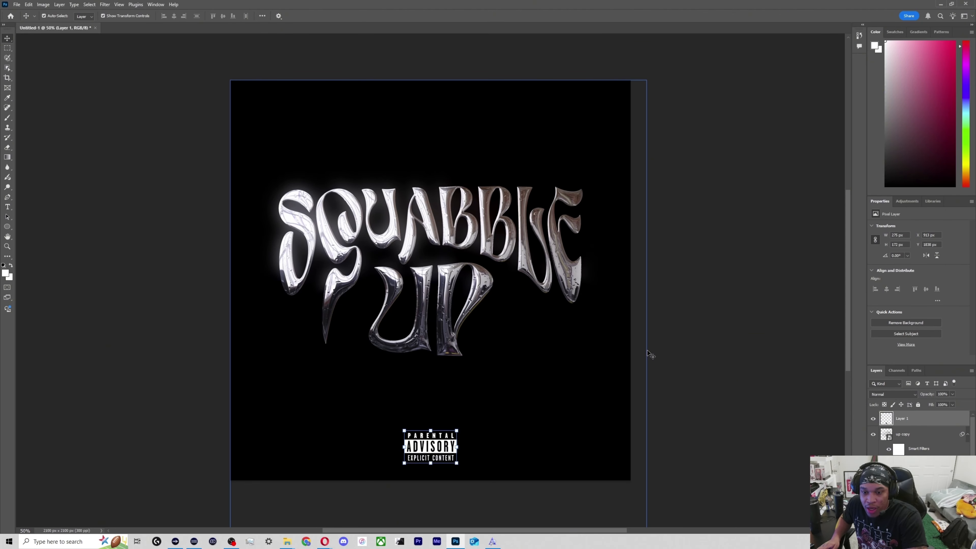